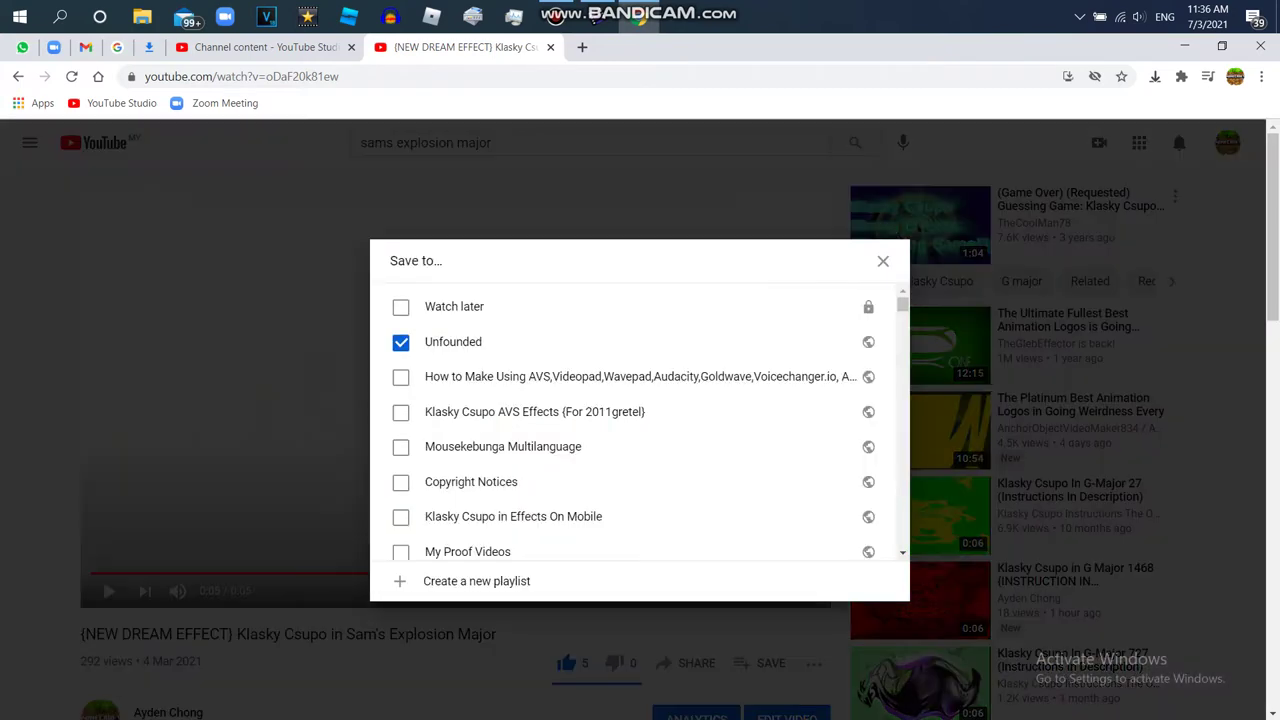
Step: Dismiss the playlist dialog and open the "Guessing Game: Klasky Csupo Wrong Effects" video, keeping it paused
left_click(883, 261)
left_click(920, 225)
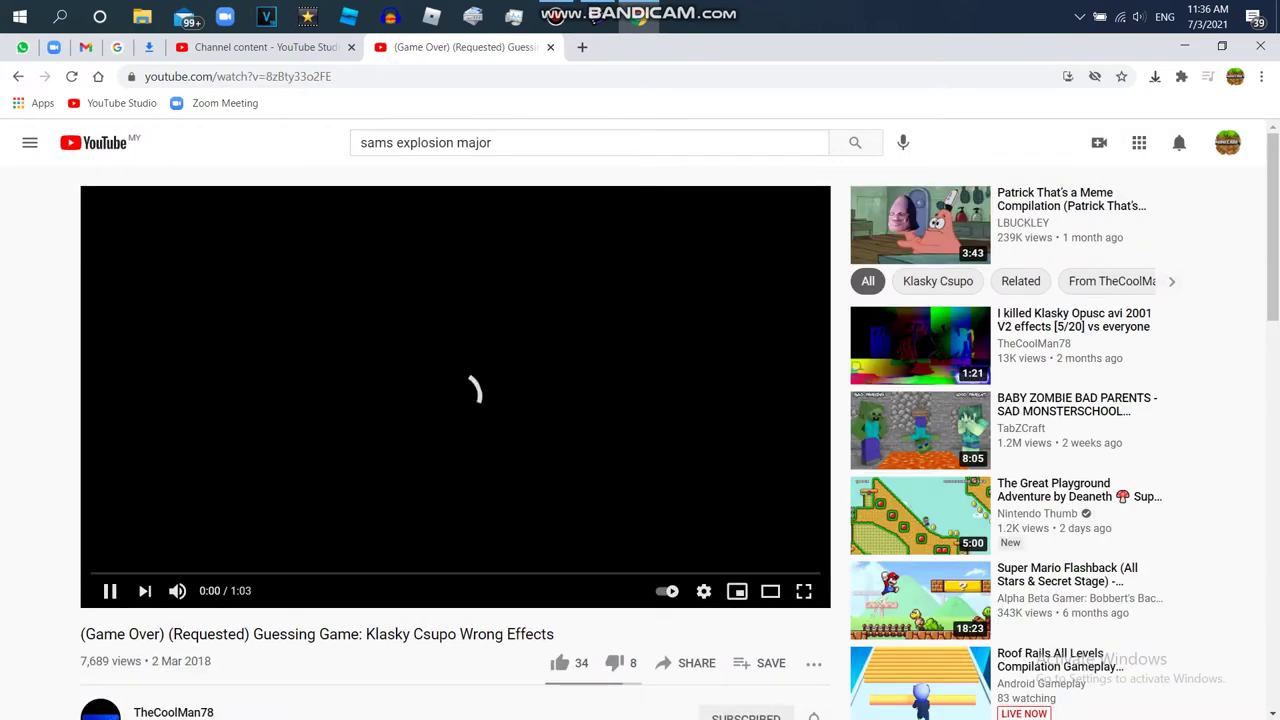
key("space")
Step: Expand the full description of the Guessing Game video and like the video
left_click_drag(1273, 225, 1273, 266)
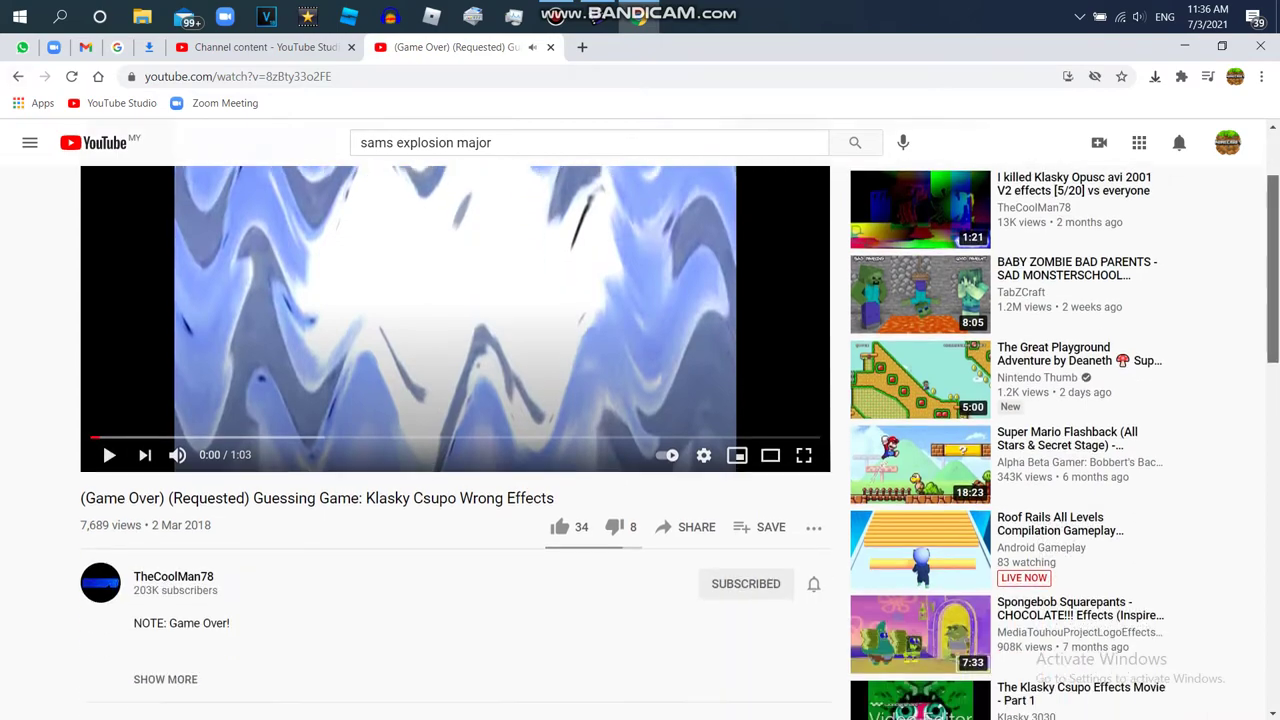
scroll(450, 400, "down", 3)
left_click(165, 409)
left_click(559, 257)
Step: Expand the first viewer comment to read its full list of effect names
scroll(559, 300, "down", 6)
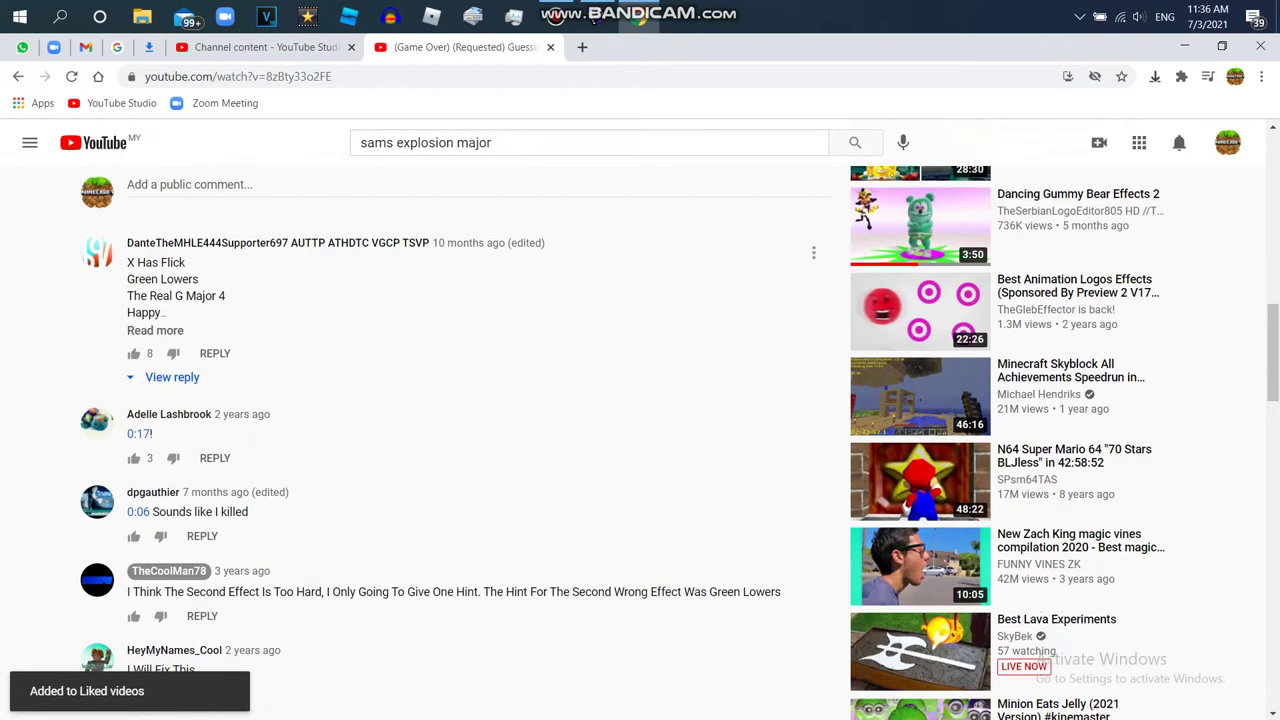
left_click(155, 330)
left_click_drag(1273, 345, 1273, 207)
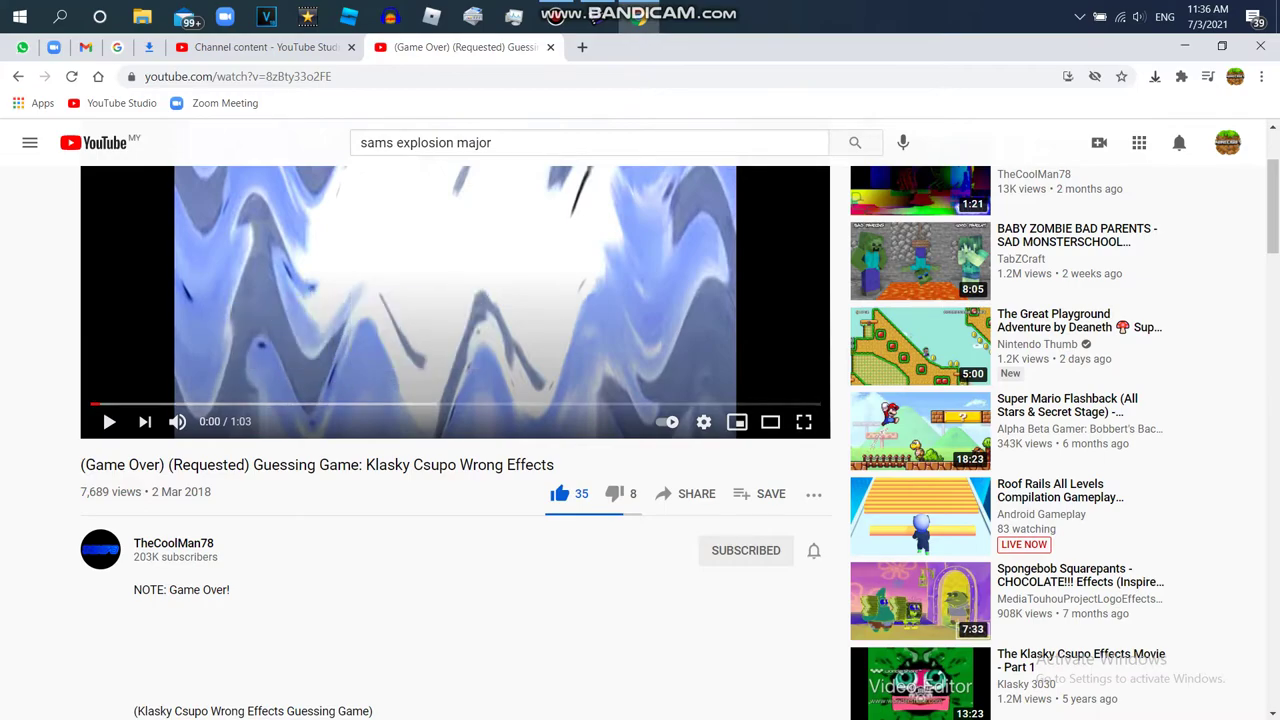
Step: Return to the "Klasky Csupo in Sam's Explosion Major" video, pause it and expand its description with the recipe
left_click(18, 76)
key("space")
left_click_drag(1272, 227, 1272, 341)
left_click(165, 445)
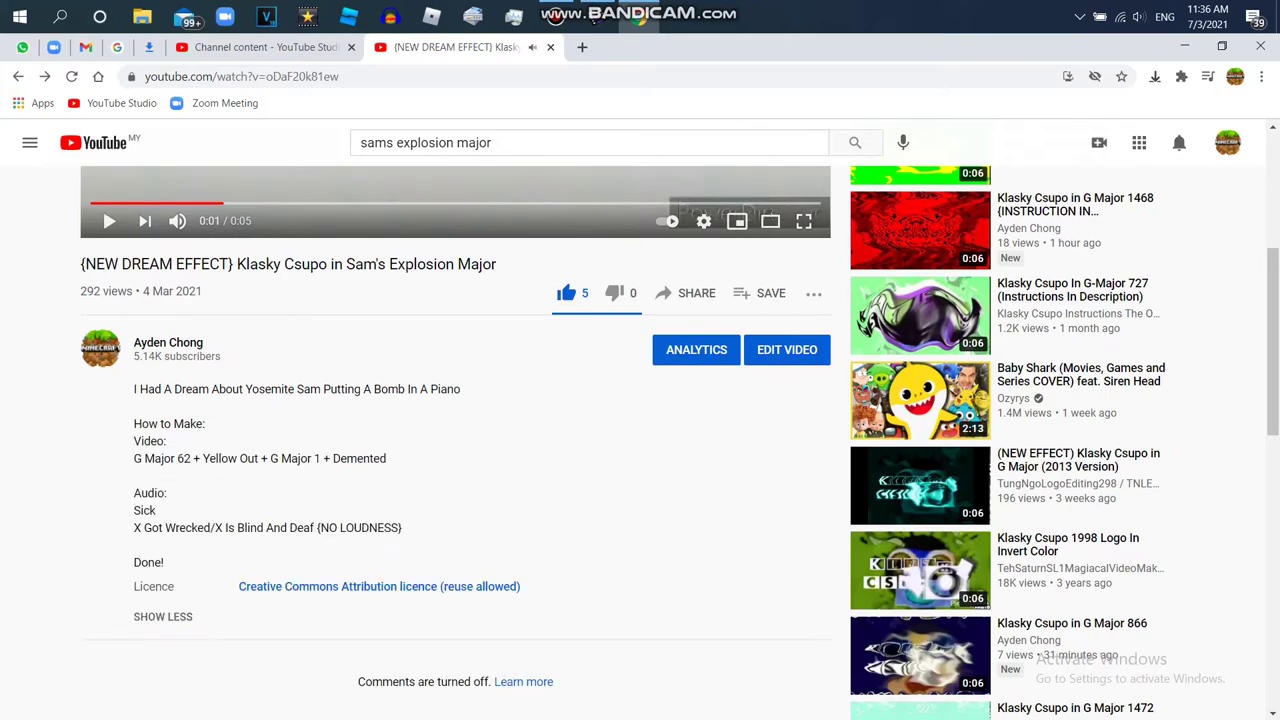
Step: Switch to AVS Video Editor and adjust the clip's hue in the Color Correction settings
left_click(597, 16)
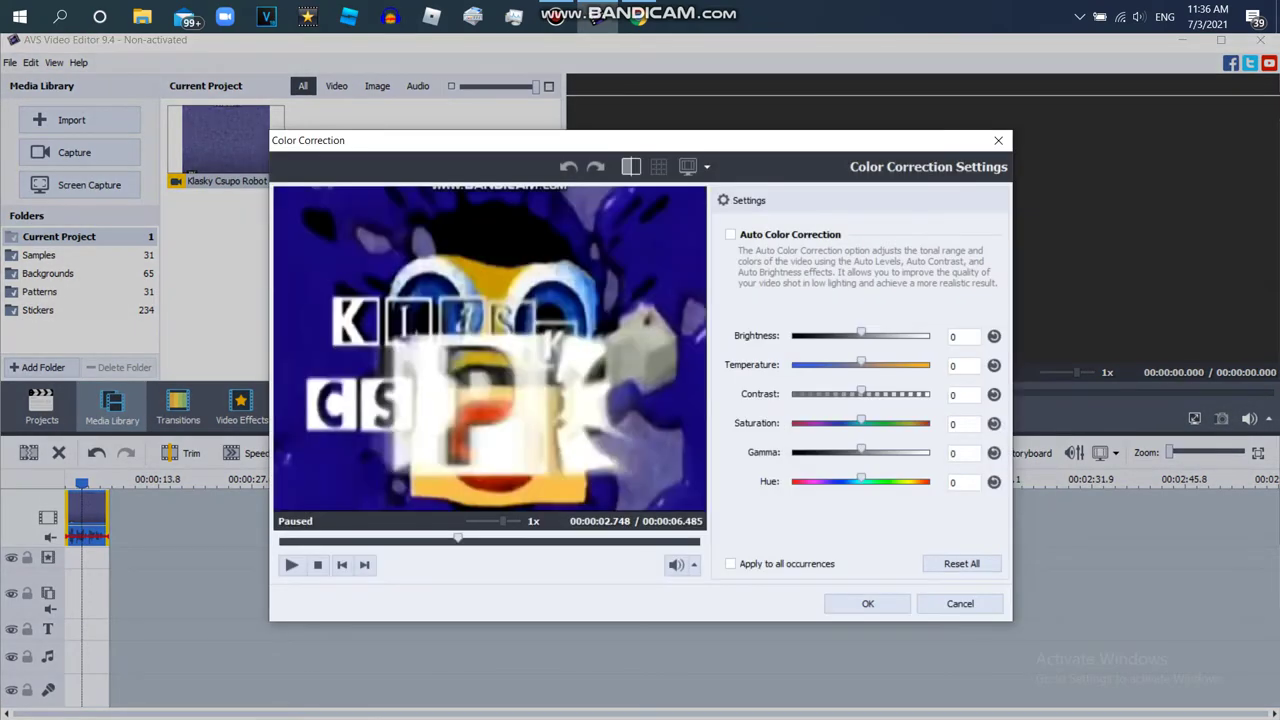
left_click_drag(826, 480, 825, 480)
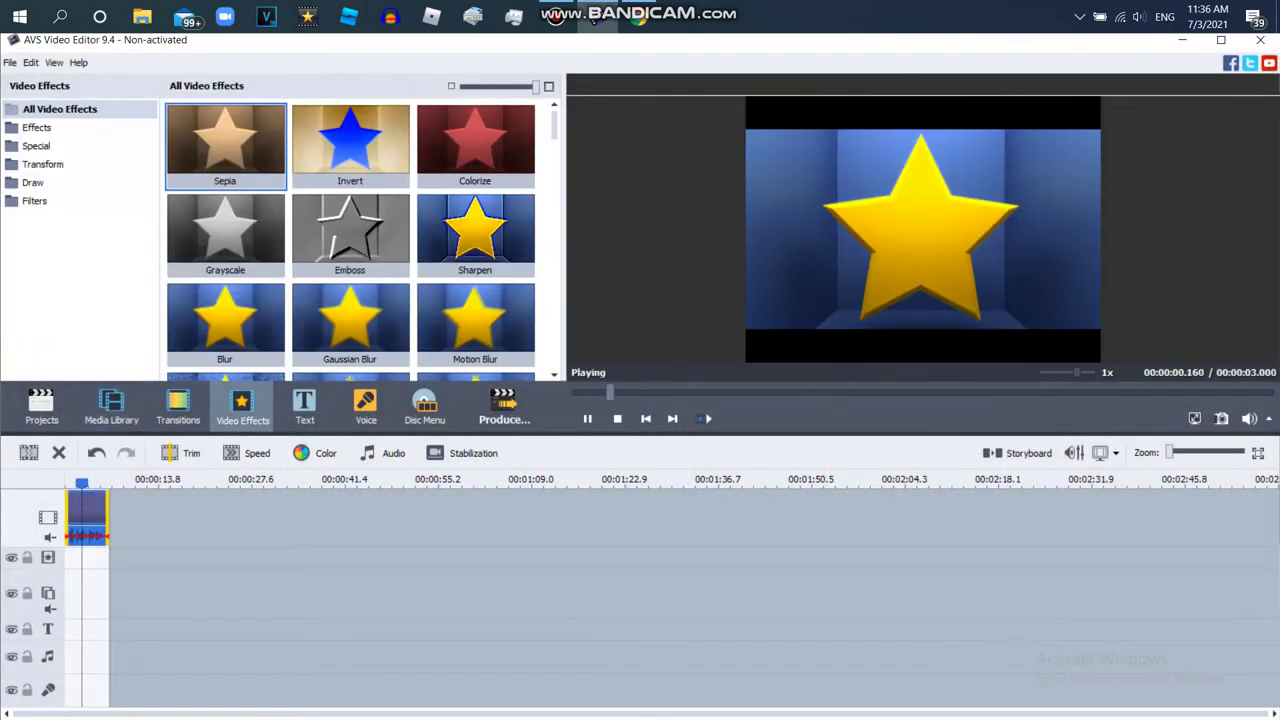
Step: Place the TV Simulation effect over the whole clip and add a second video effects line
scroll(350, 240, "down", 10)
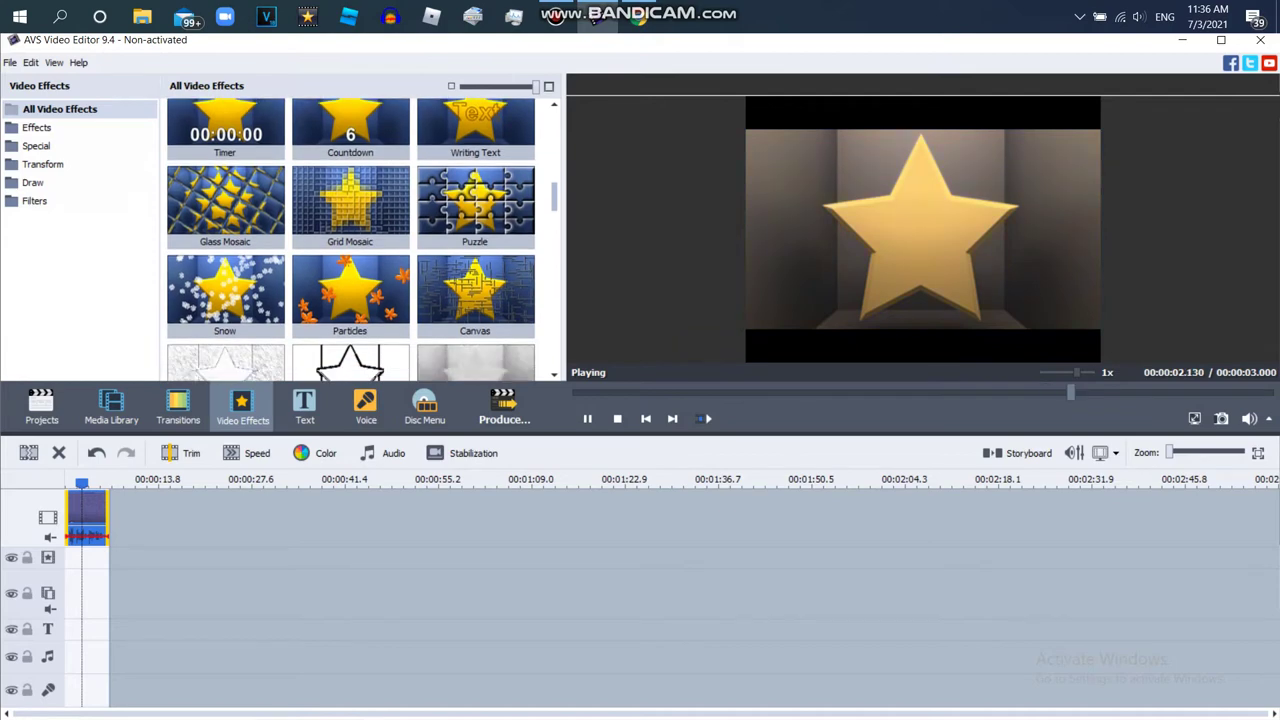
scroll(350, 240, "down", 2)
left_click_drag(350, 170, 86, 559)
left_click_drag(82, 483, 116, 545)
right_click(152, 558)
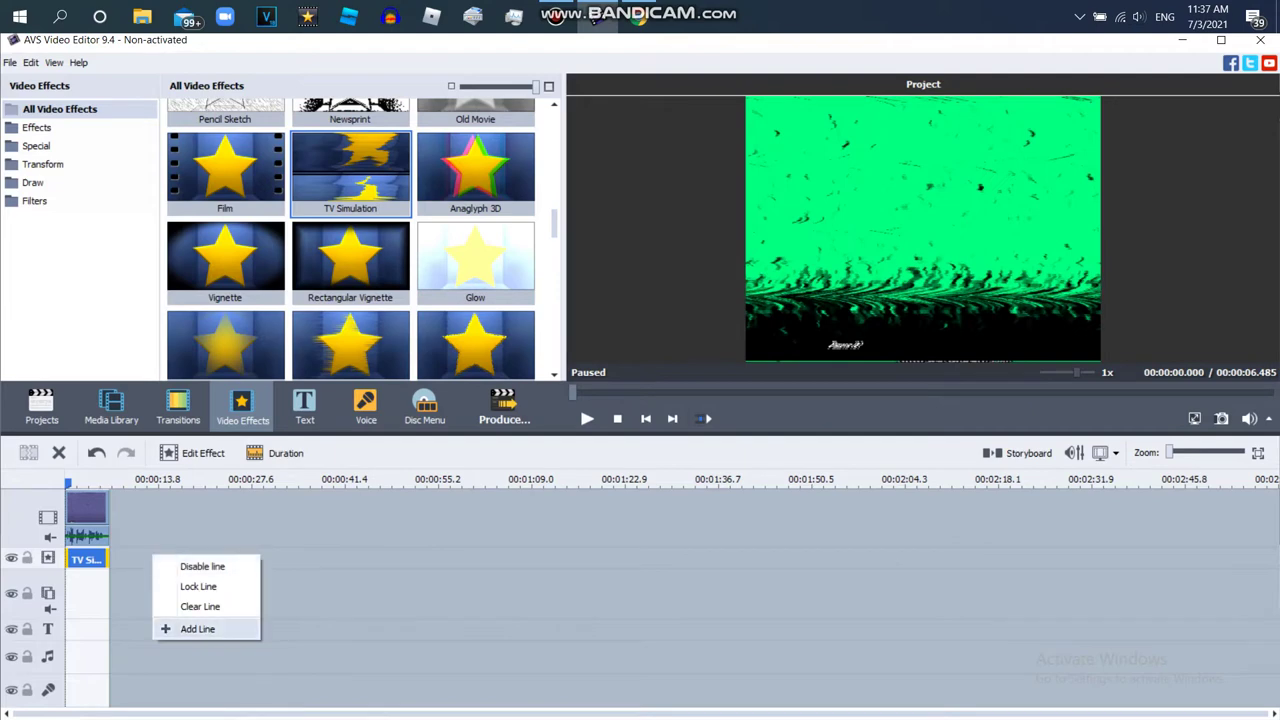
left_click(195, 626)
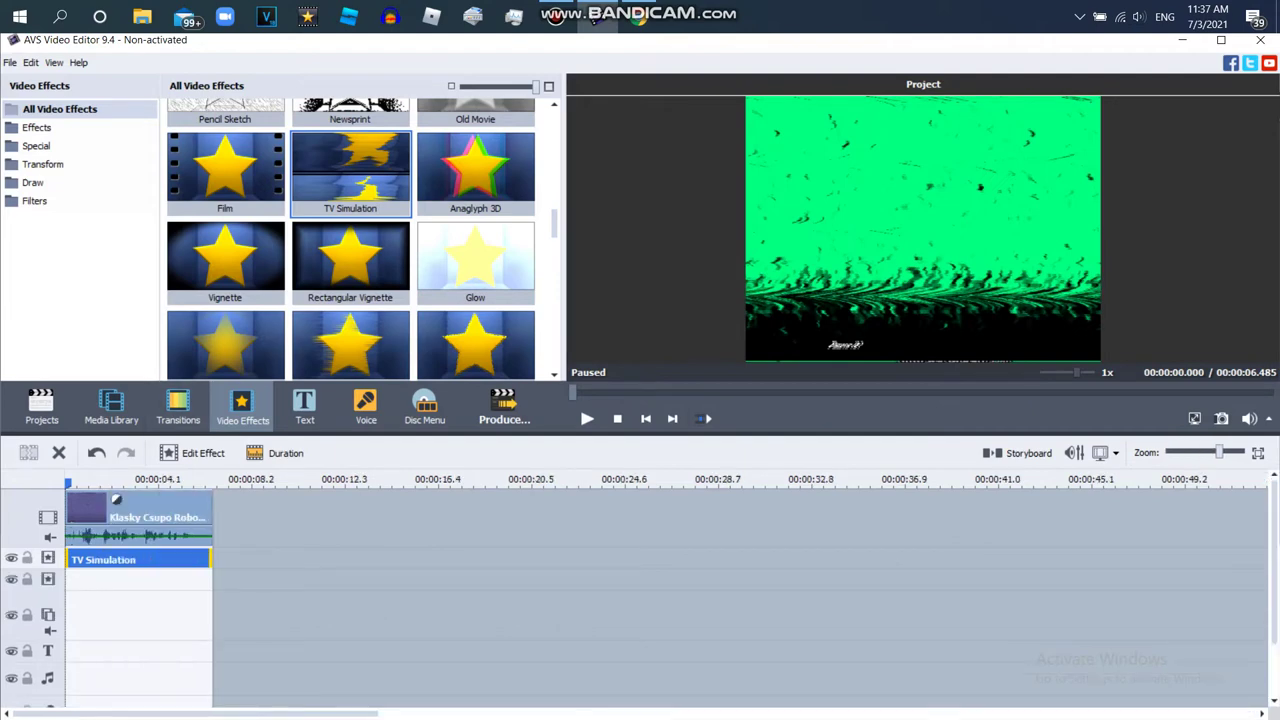
Step: Set the TV Simulation effect's Vertical Speed, Vertical Offset, Interframe Size and Interline to 0
left_click_drag(68, 483, 105, 483)
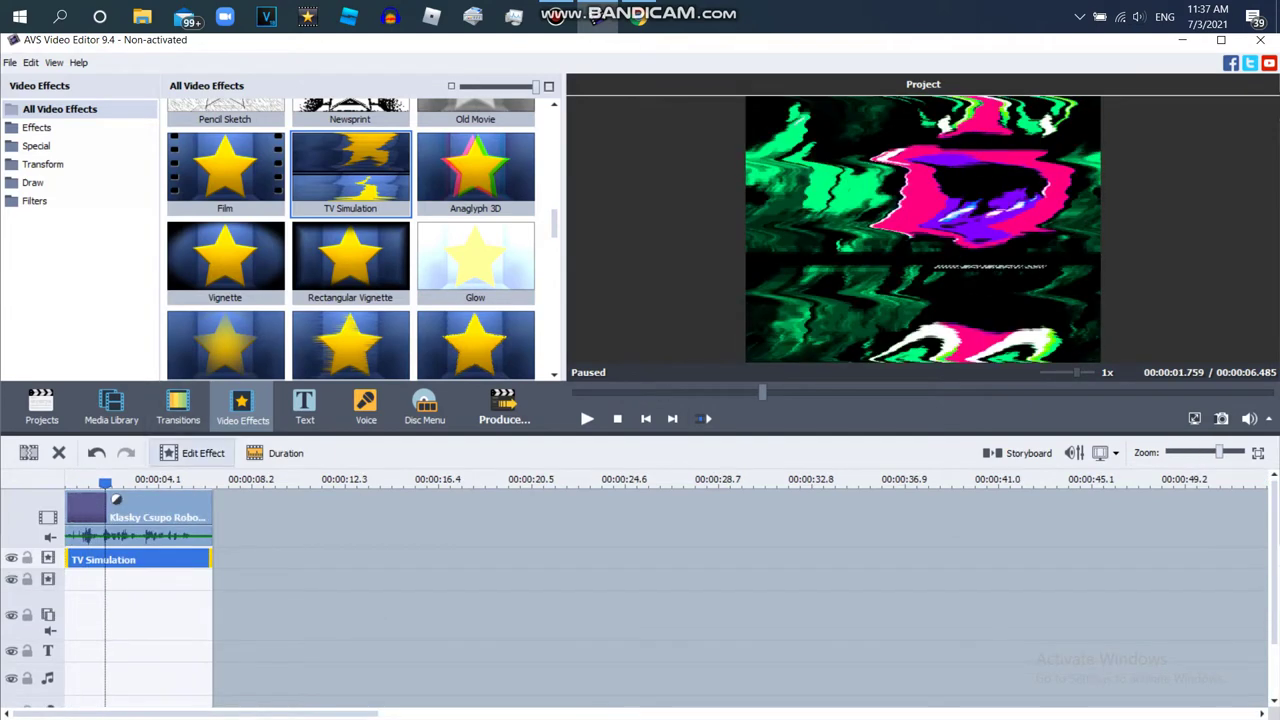
left_click(192, 453)
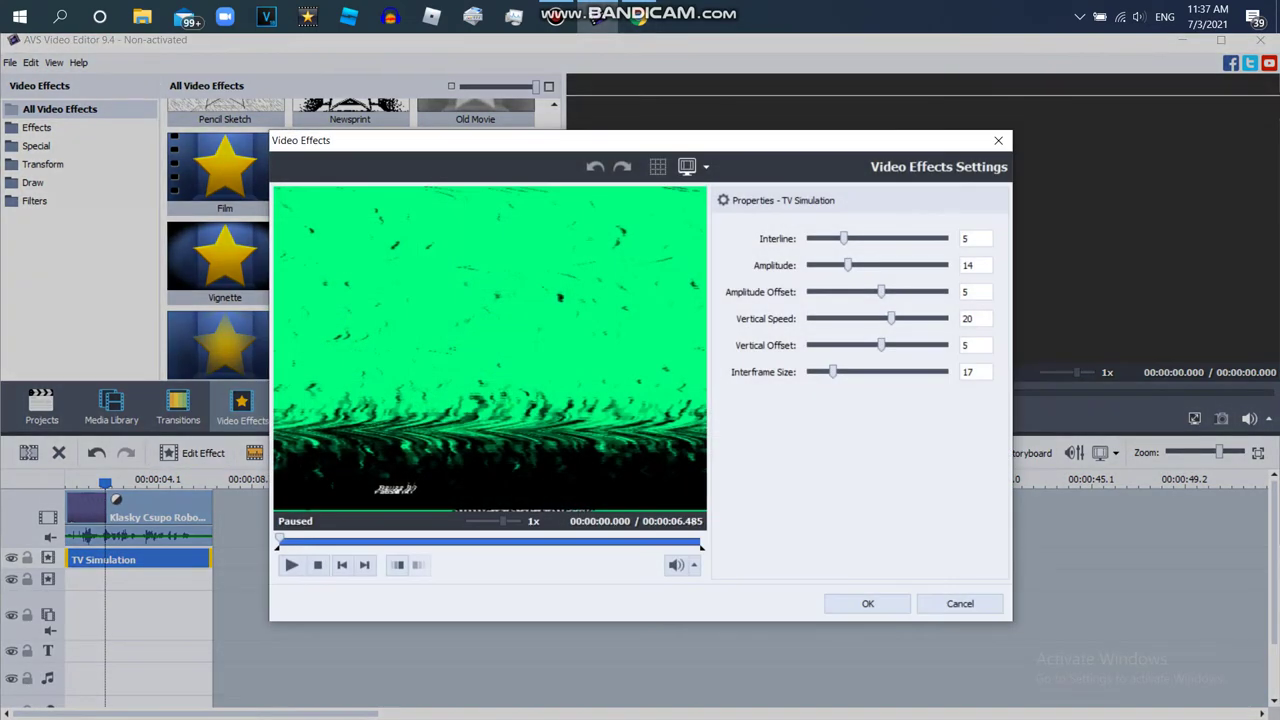
left_click(436, 541)
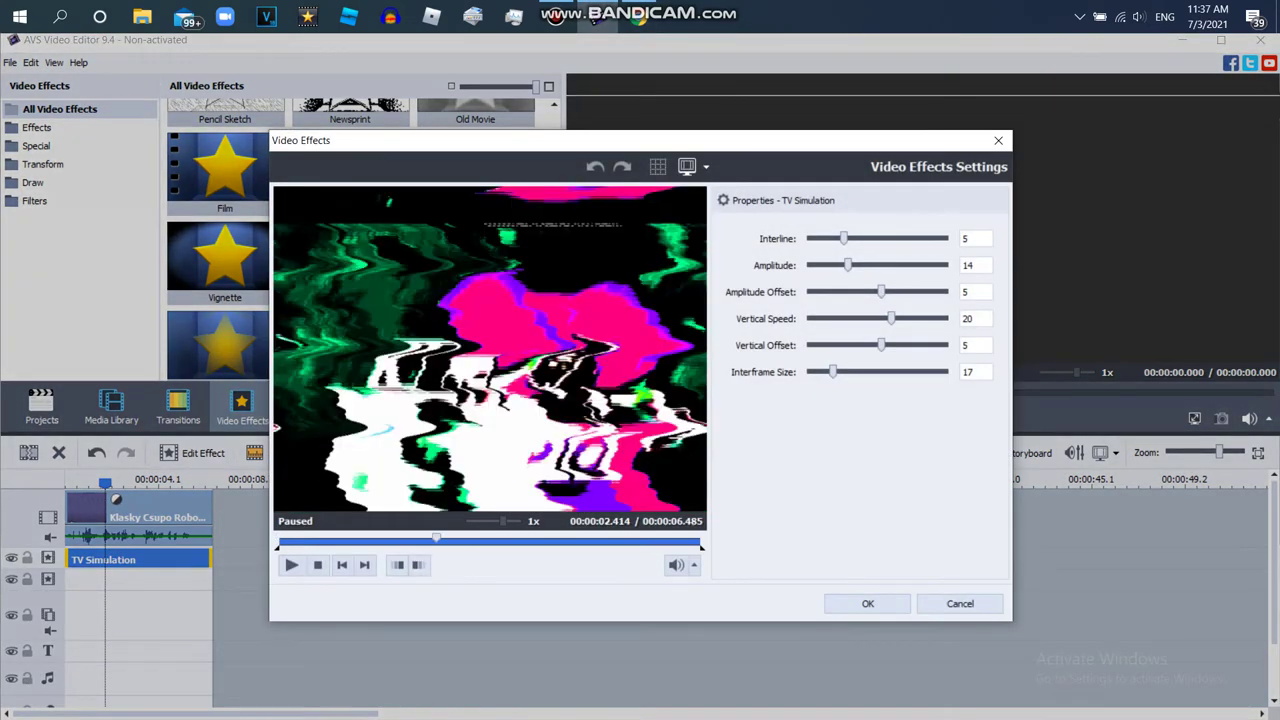
type("0")
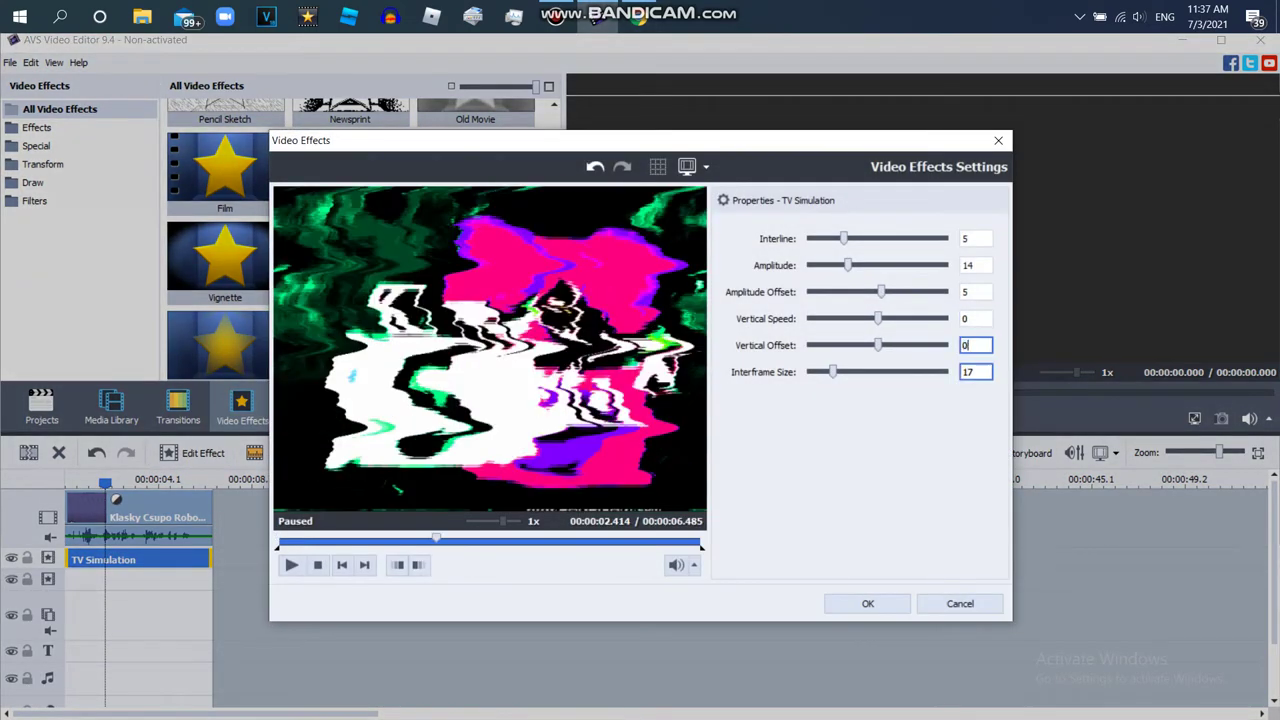
key("Tab")
type("0")
key("Tab")
type("0")
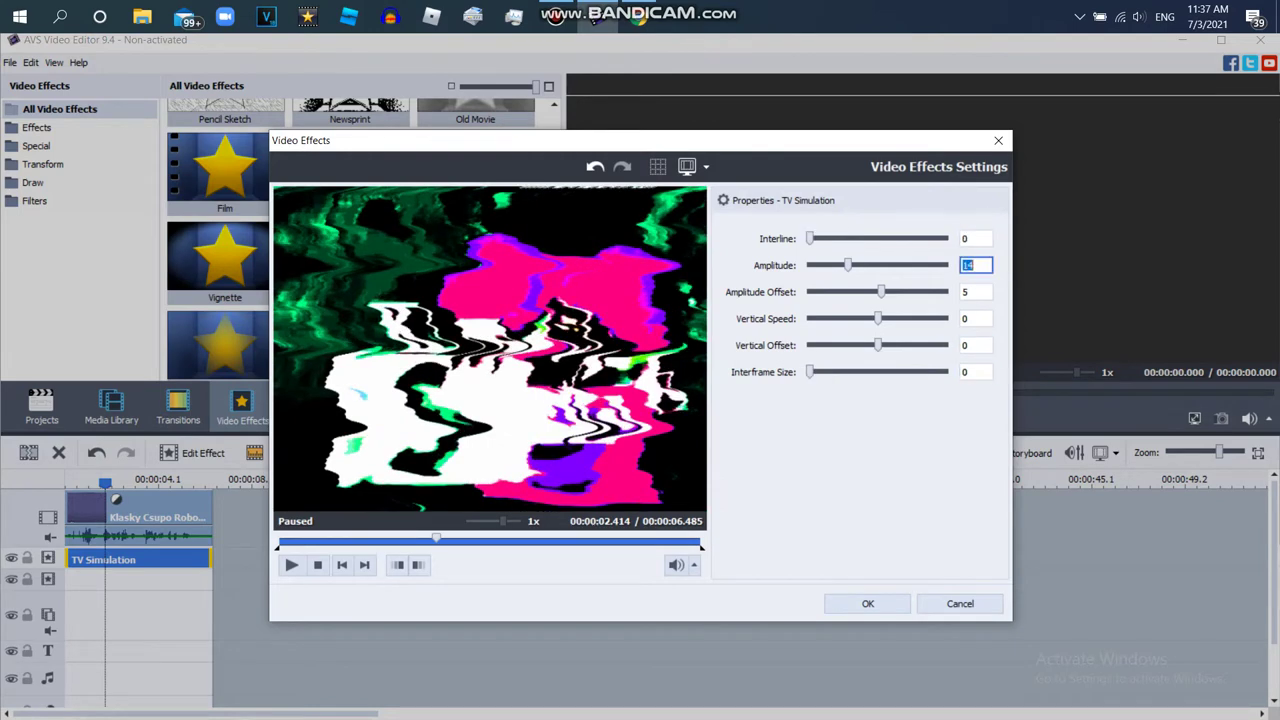
Step: Set the TV Simulation effect's Amplitude to 30 and Amplitude Offset to -12, and apply the settings
type("20")
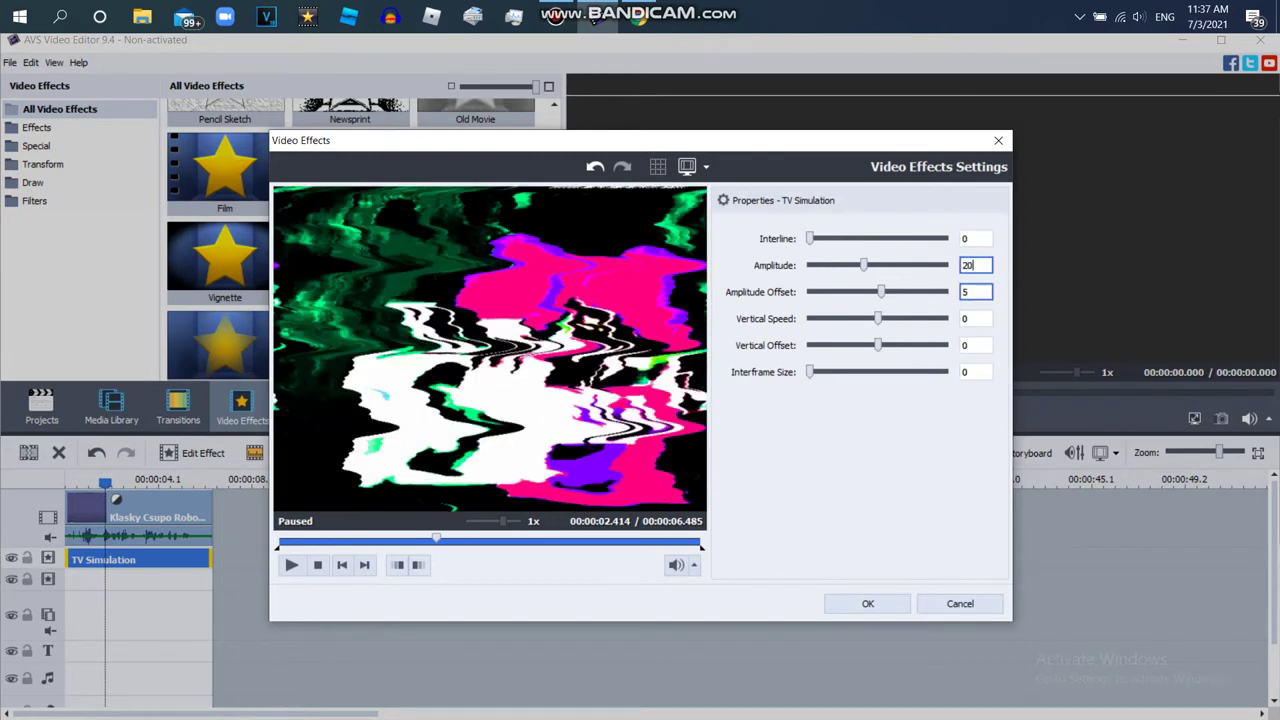
type("30")
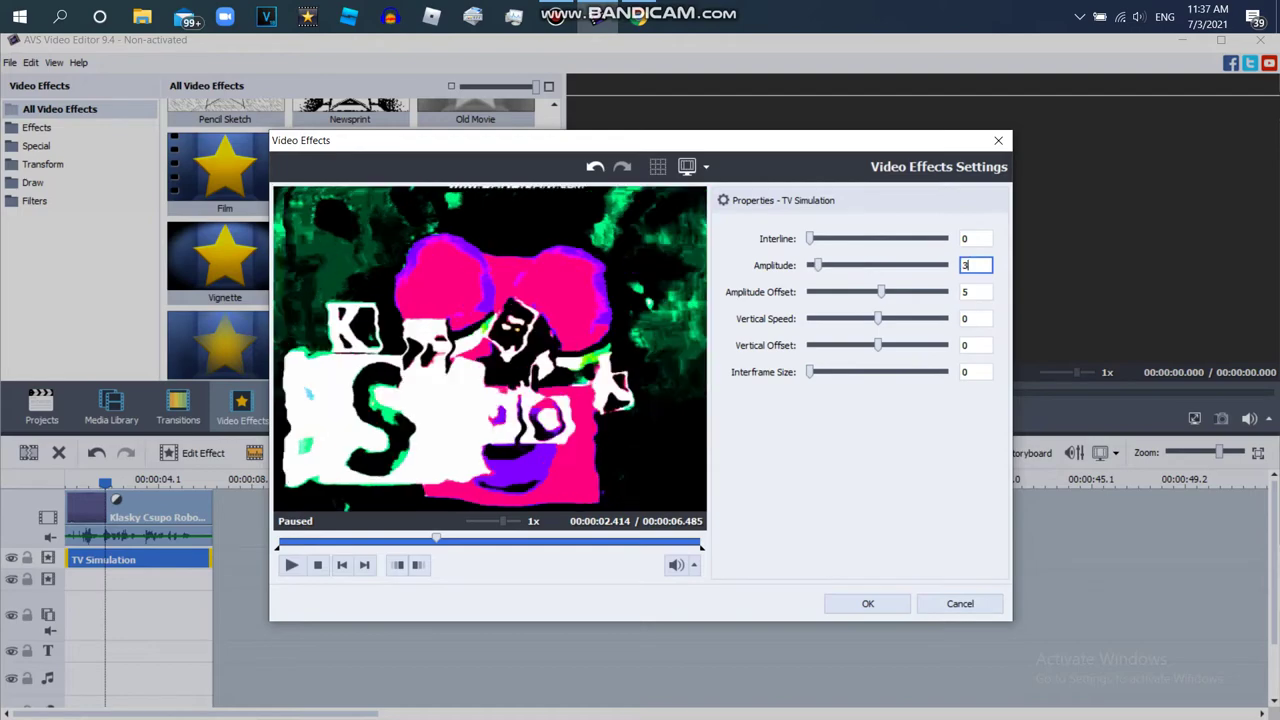
type("-12")
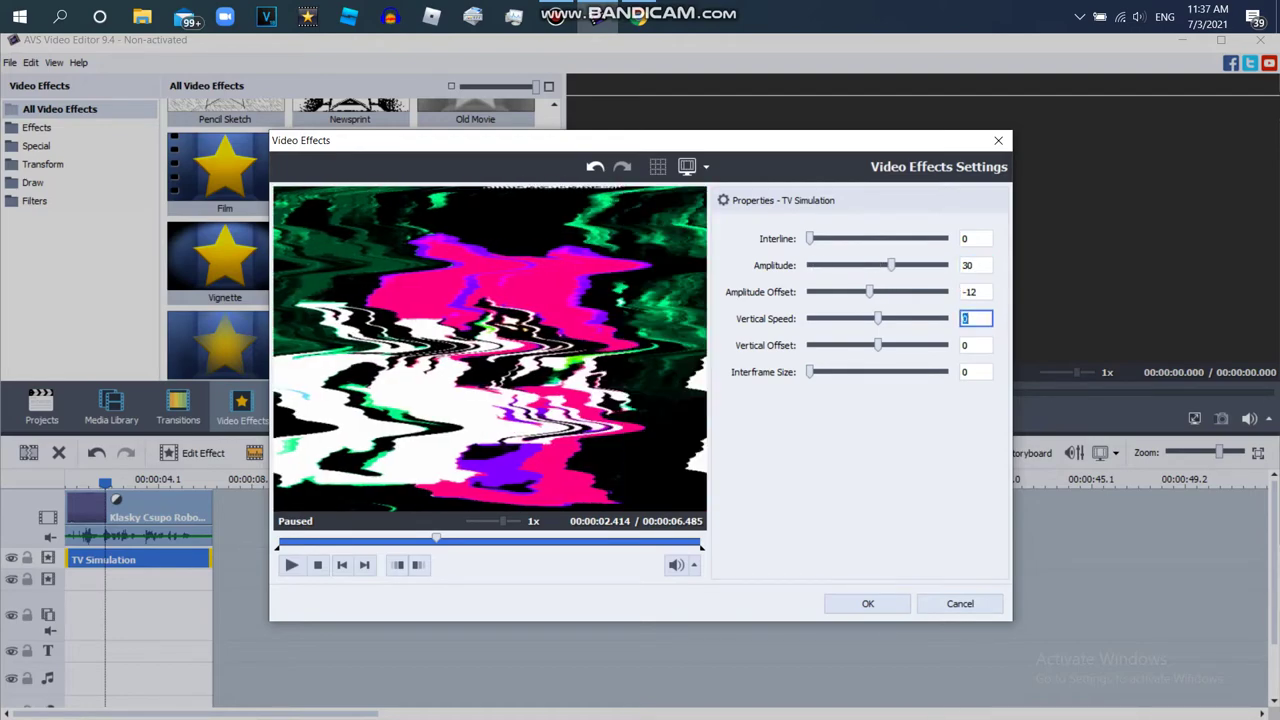
left_click(868, 603)
Step: Add two more video effects lines to the timeline
right_click(234, 579)
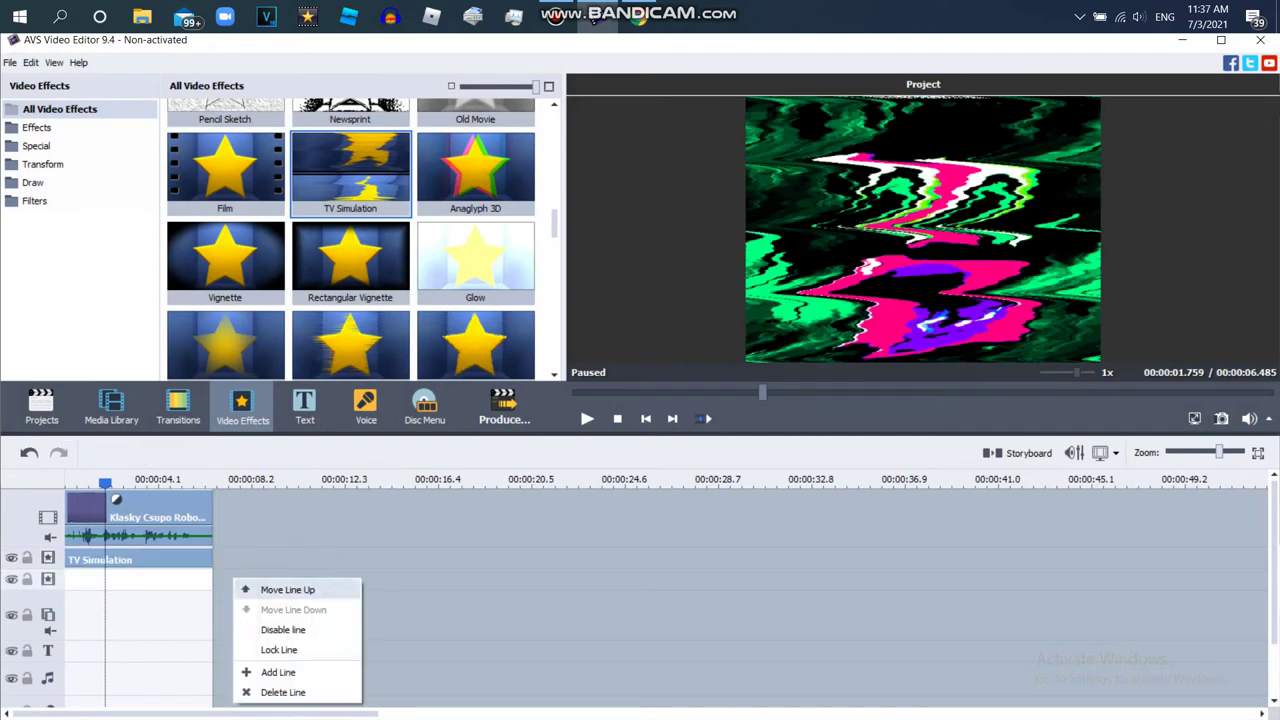
left_click(278, 672)
right_click(258, 591)
left_click(302, 685)
Step: Recheck the recipe in the Chrome video description, return to AVS Video Editor and close the VEGAS Pro 18.0 window
left_click(638, 17)
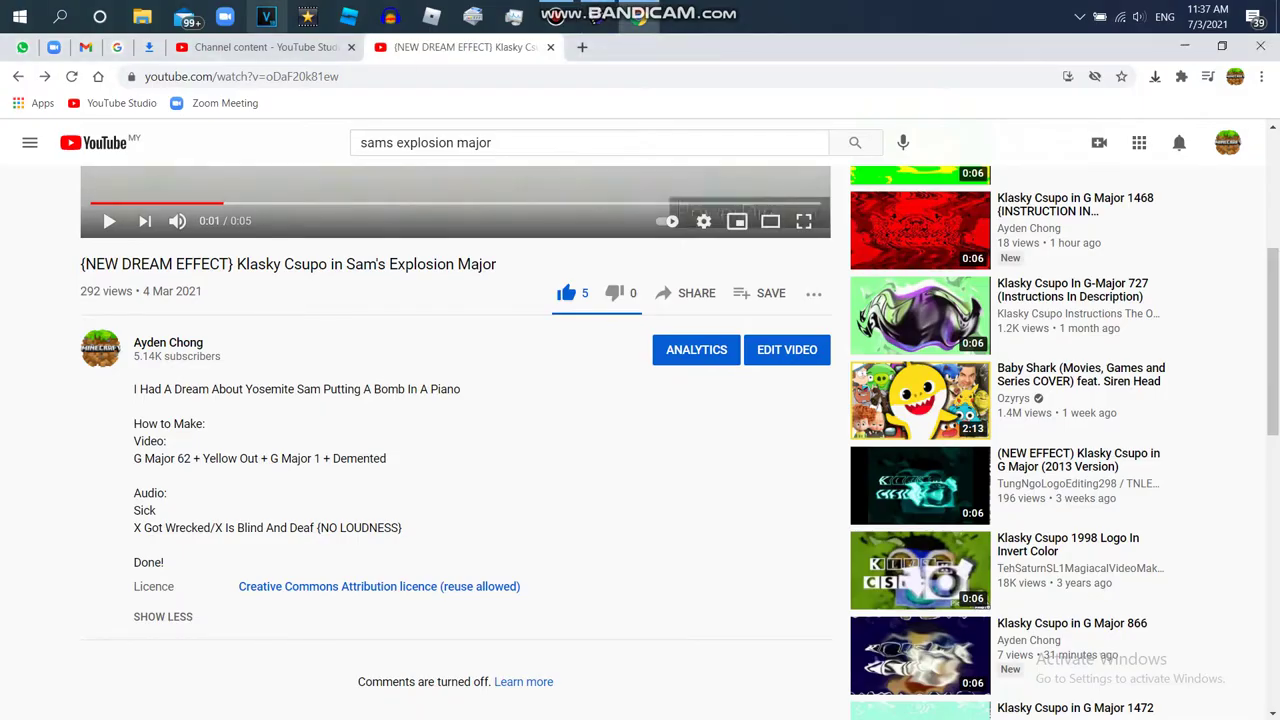
key("alt+Tab")
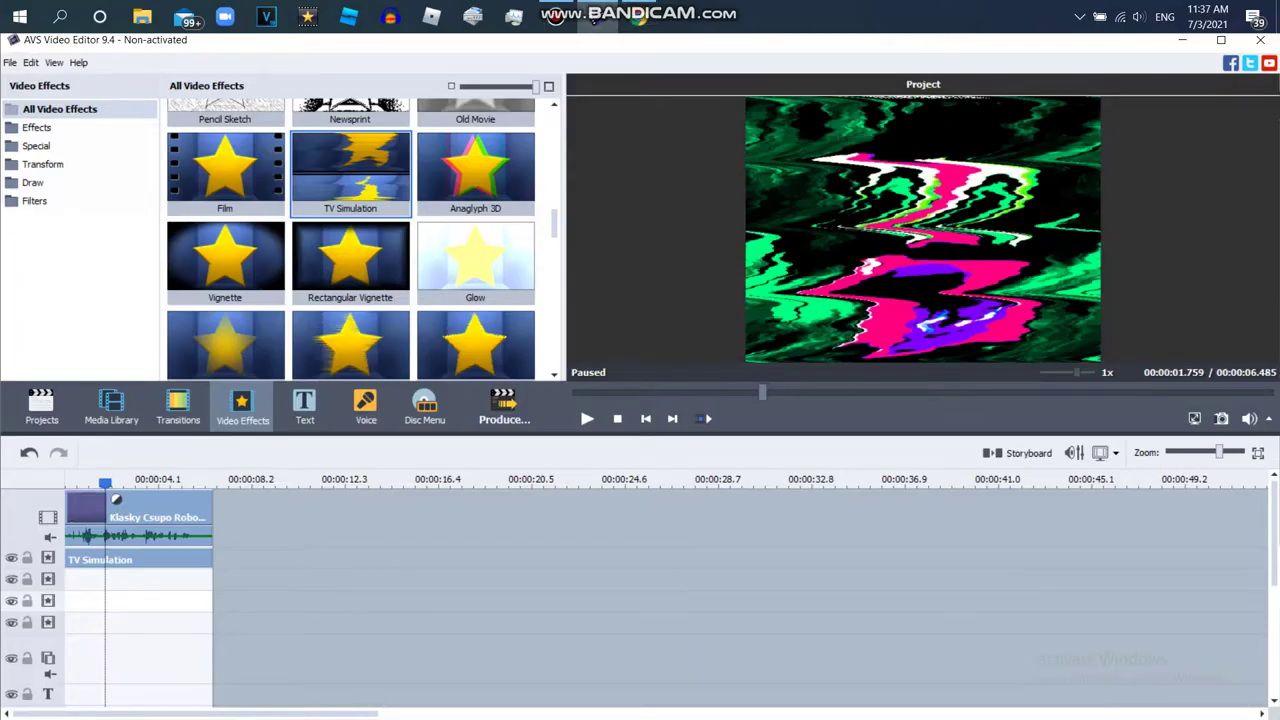
scroll(350, 240, "up", 5)
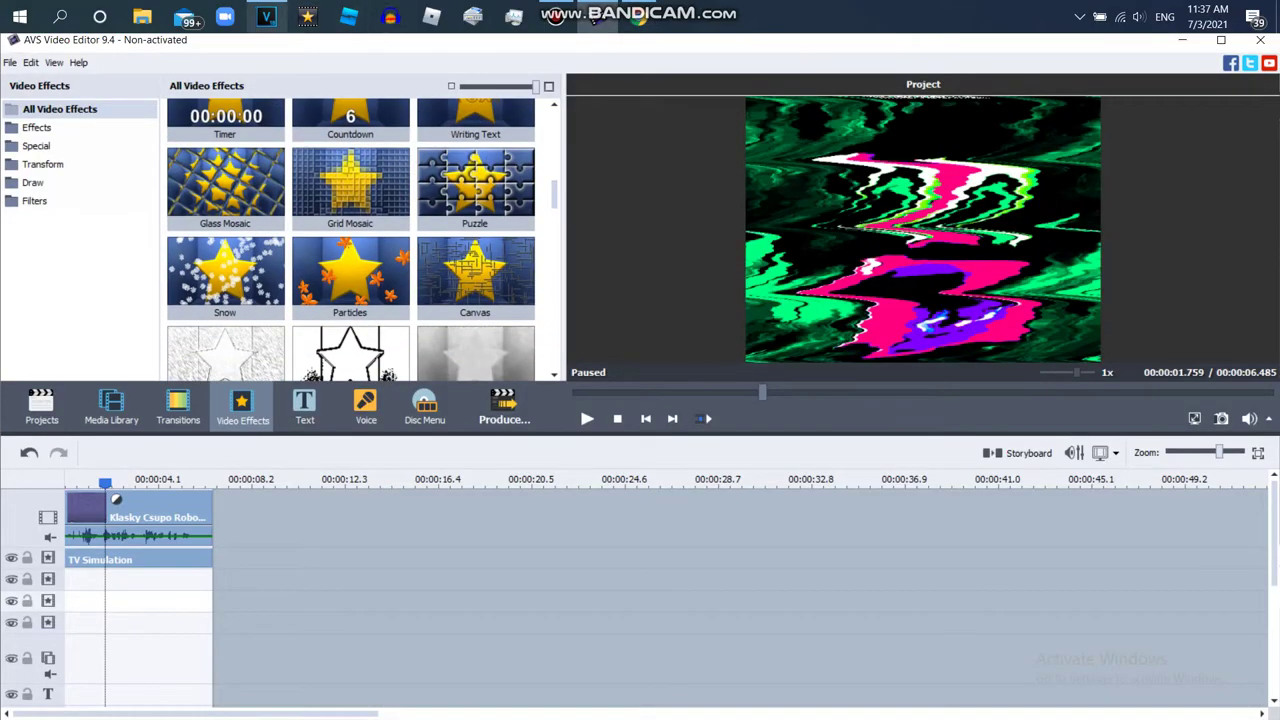
mouse_move(265, 18)
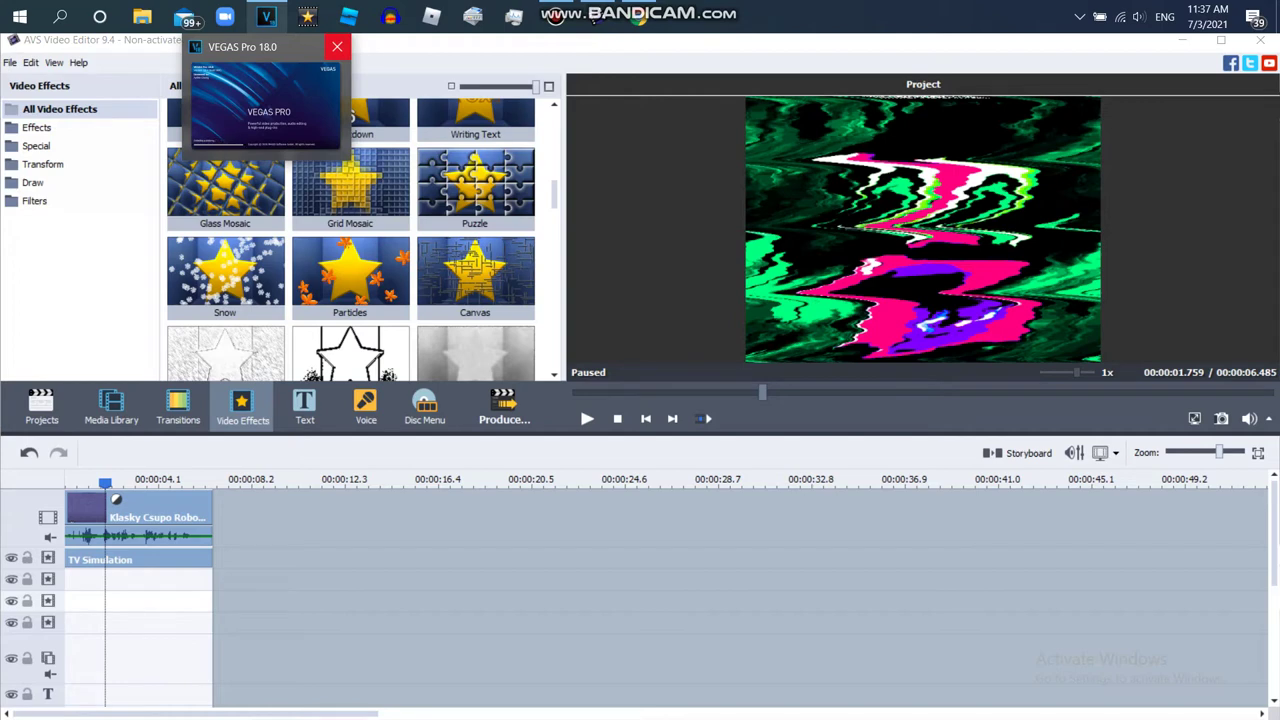
left_click(337, 46)
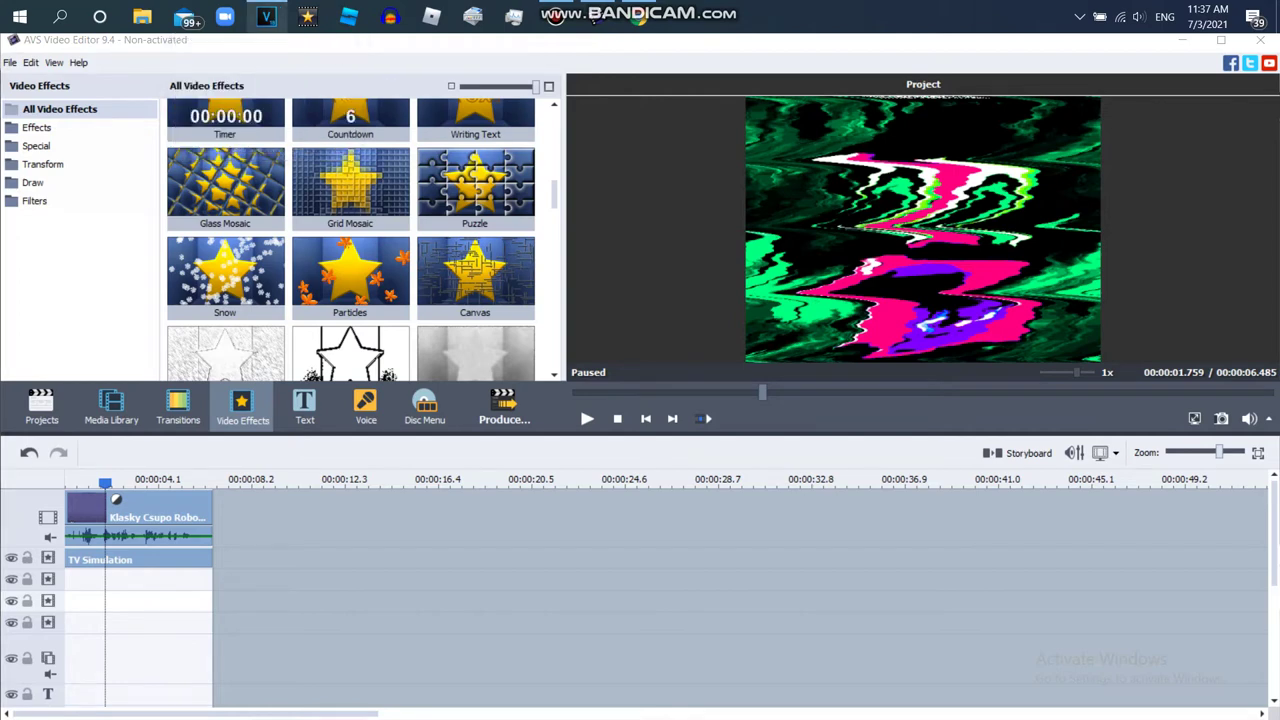
Step: Place the Colorize effect on the second video effects line and trim it to the clip's length
left_click_drag(554, 194, 554, 124)
left_click_drag(475, 140, 130, 582)
left_click_drag(463, 581, 211, 581)
Step: Set the Colorize effect's Green value to 255 and apply it
left_click(135, 482)
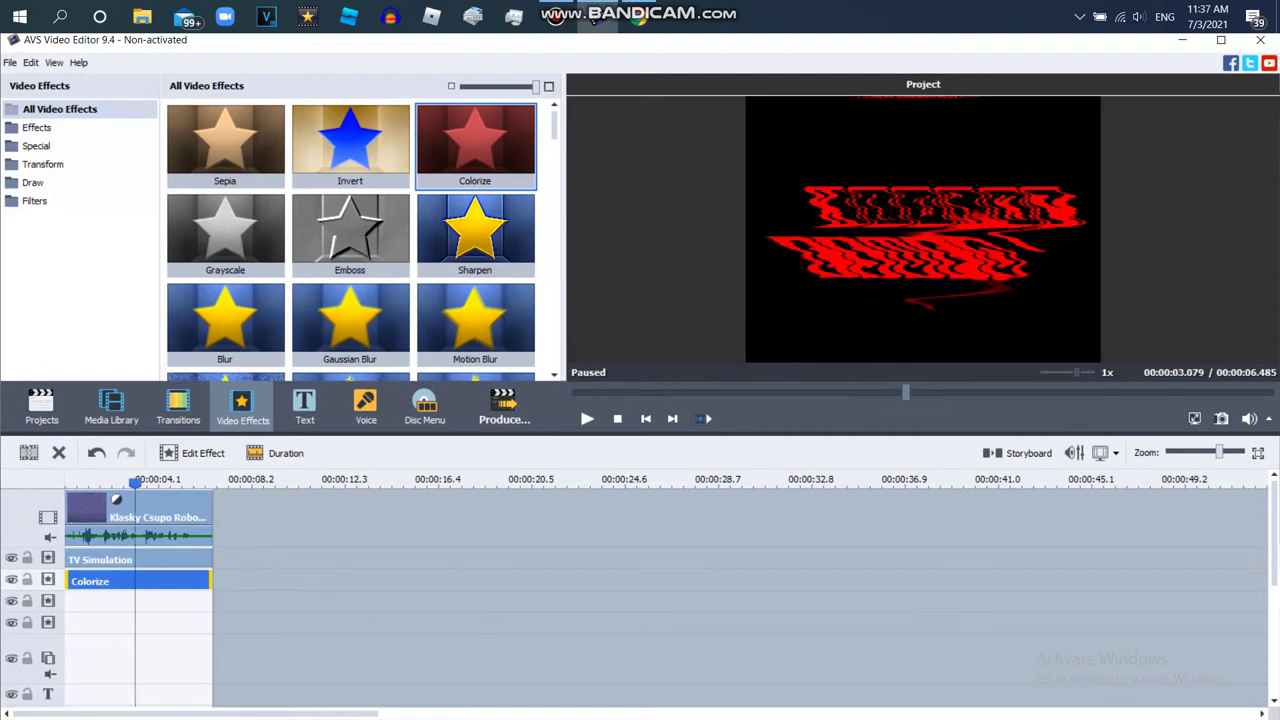
left_click(192, 453)
left_click(193, 453)
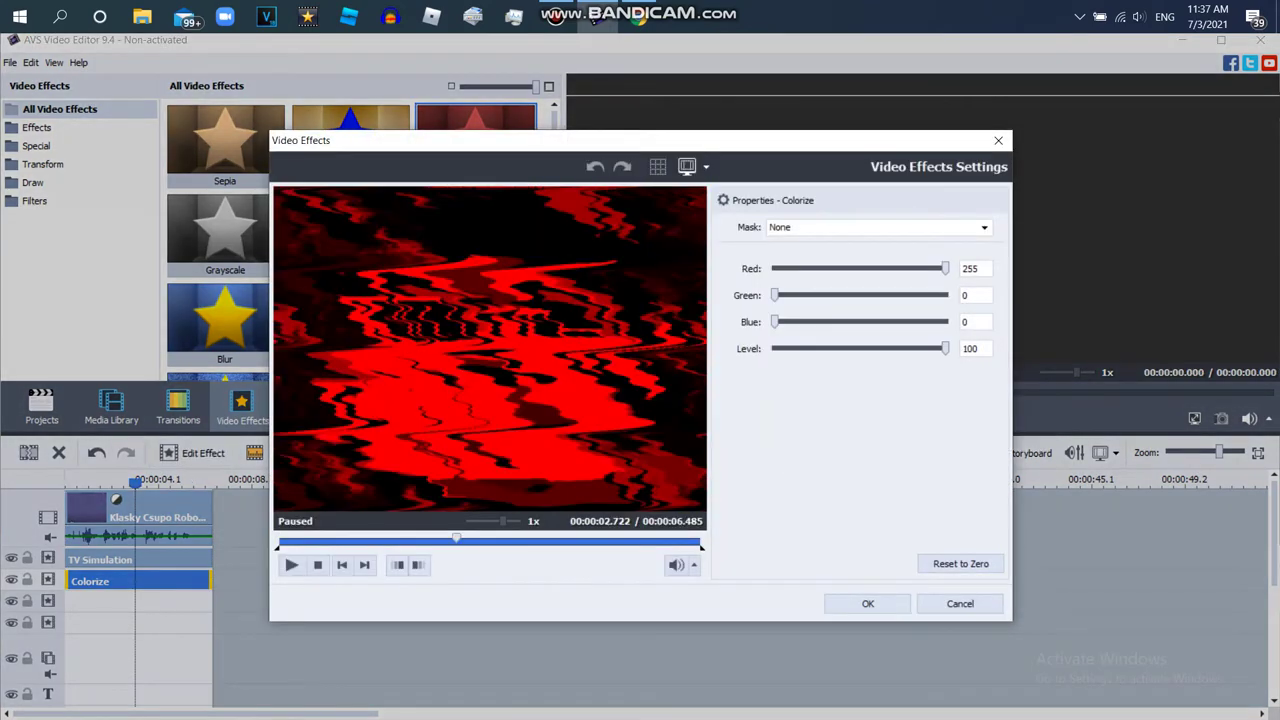
left_click_drag(774, 295, 945, 295)
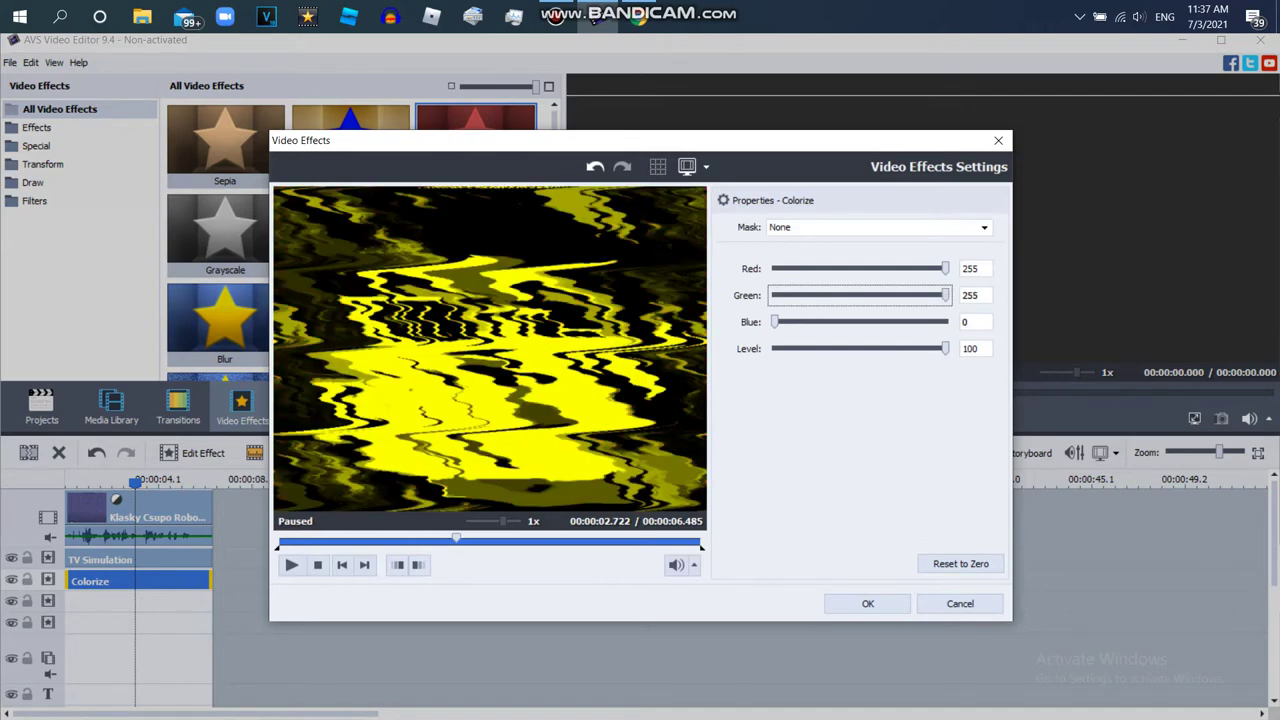
left_click(868, 603)
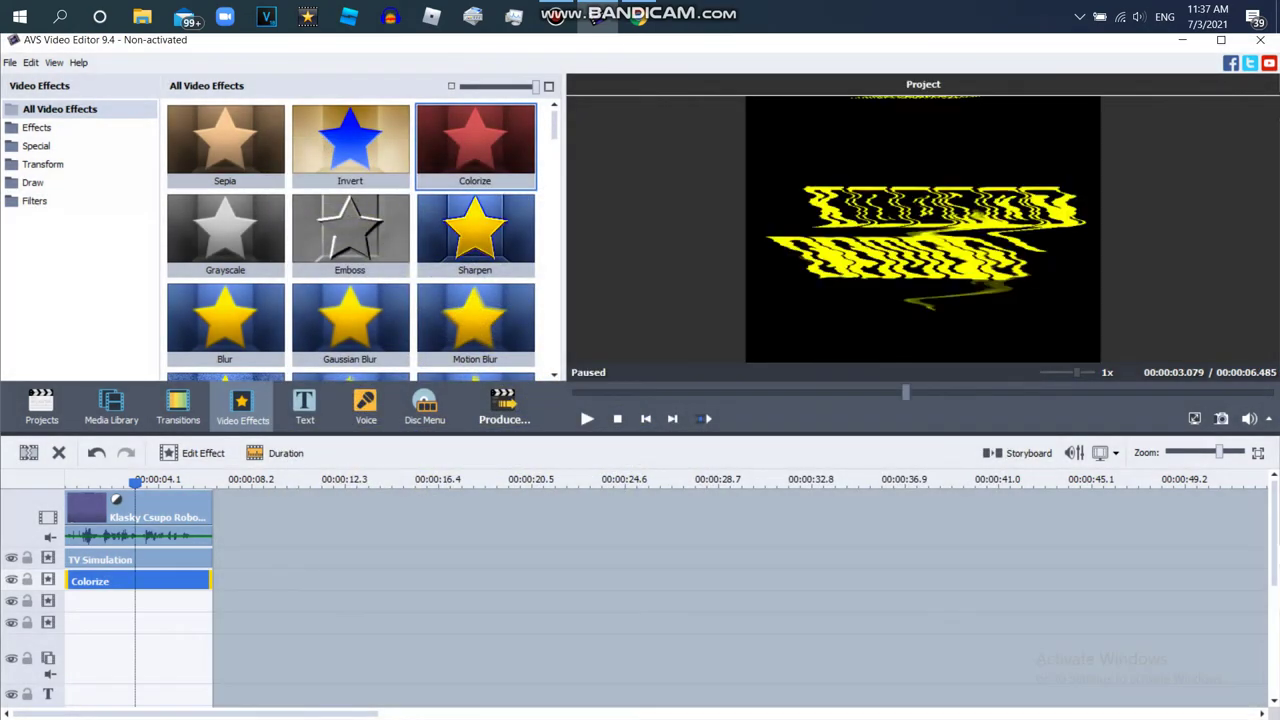
Step: Recheck the recipe in Chrome, return to AVS Video Editor and set the Colorize effect to Red 0, Green 255 and Blue 255
left_click(637, 17)
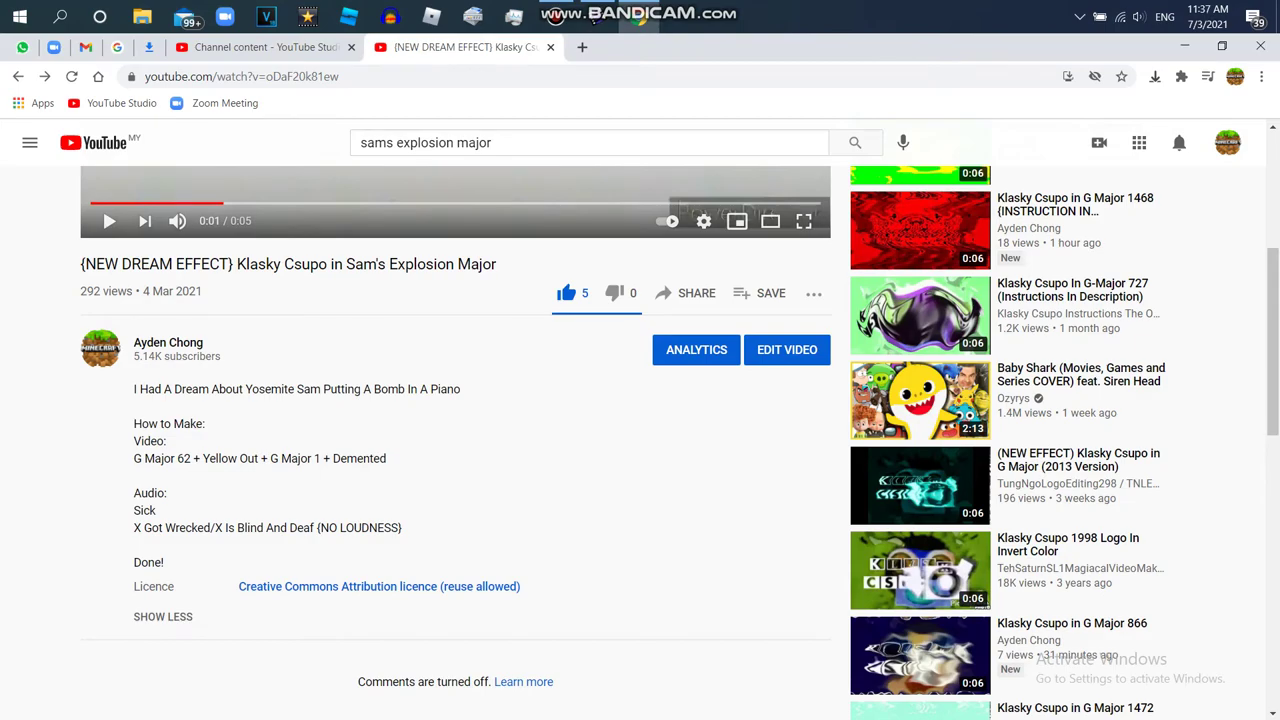
left_click(597, 17)
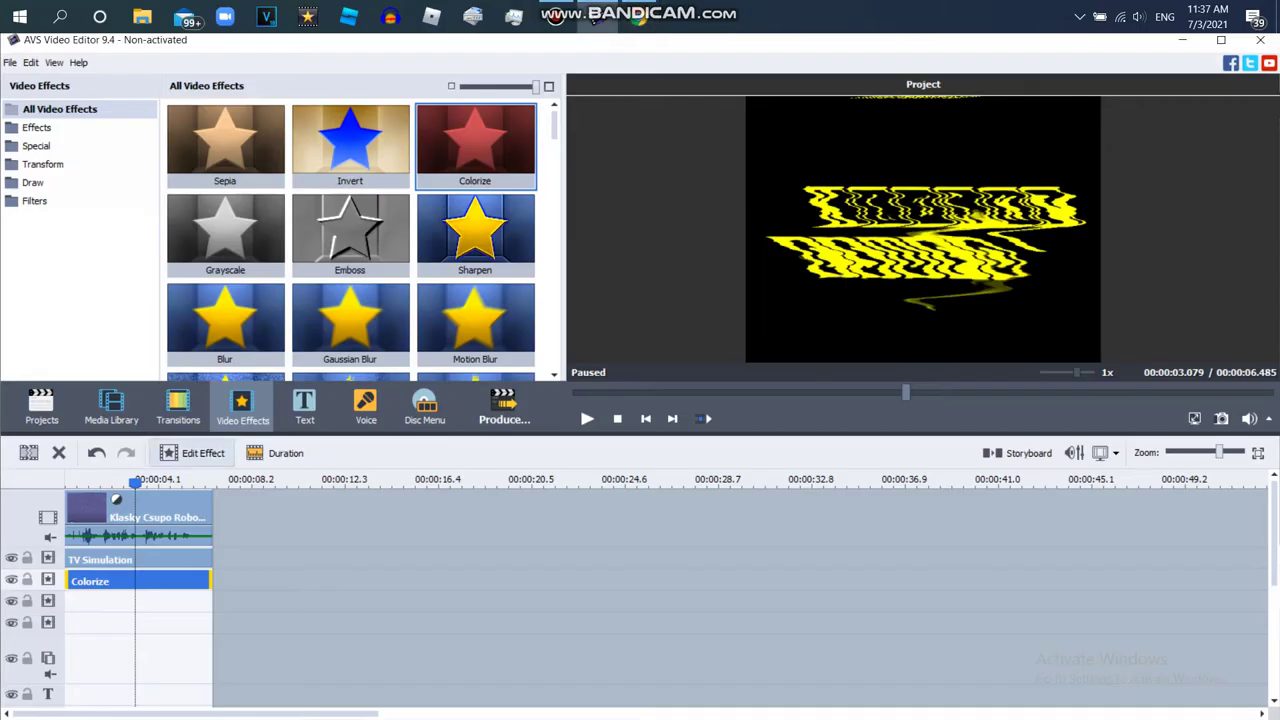
left_click(192, 453)
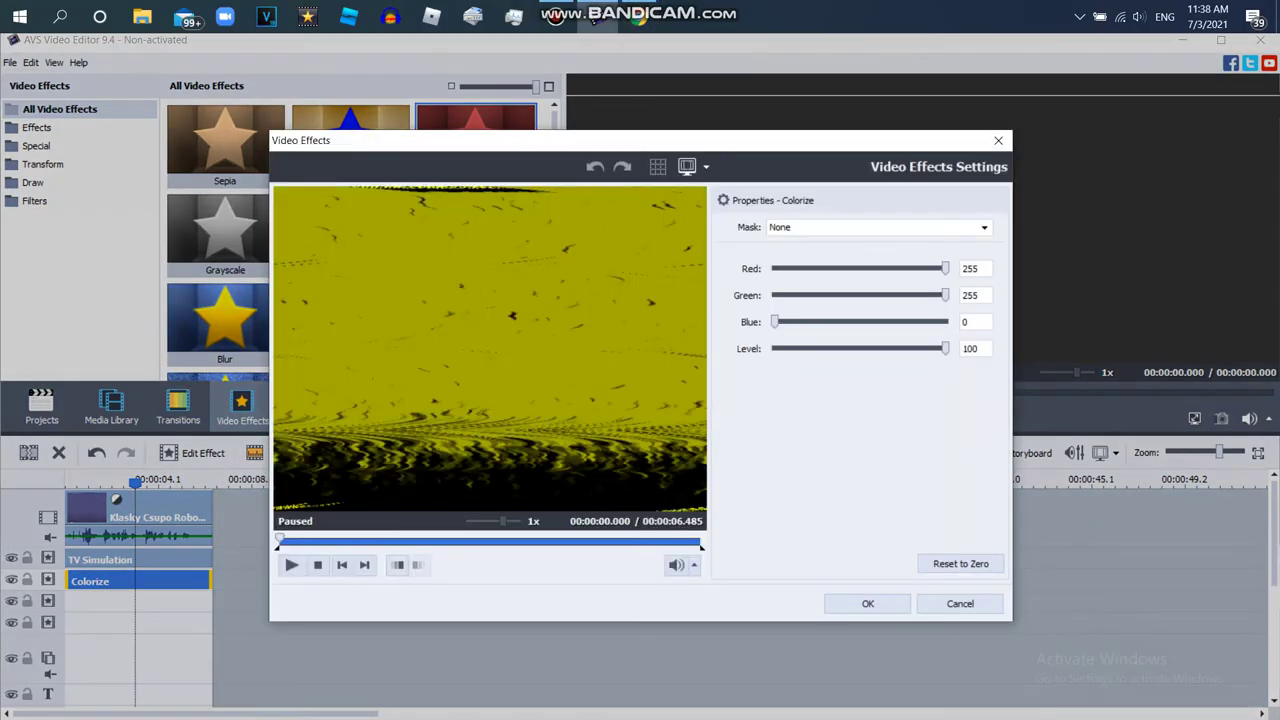
left_click_drag(775, 322, 776, 295)
key("shift+Tab")
key("Home")
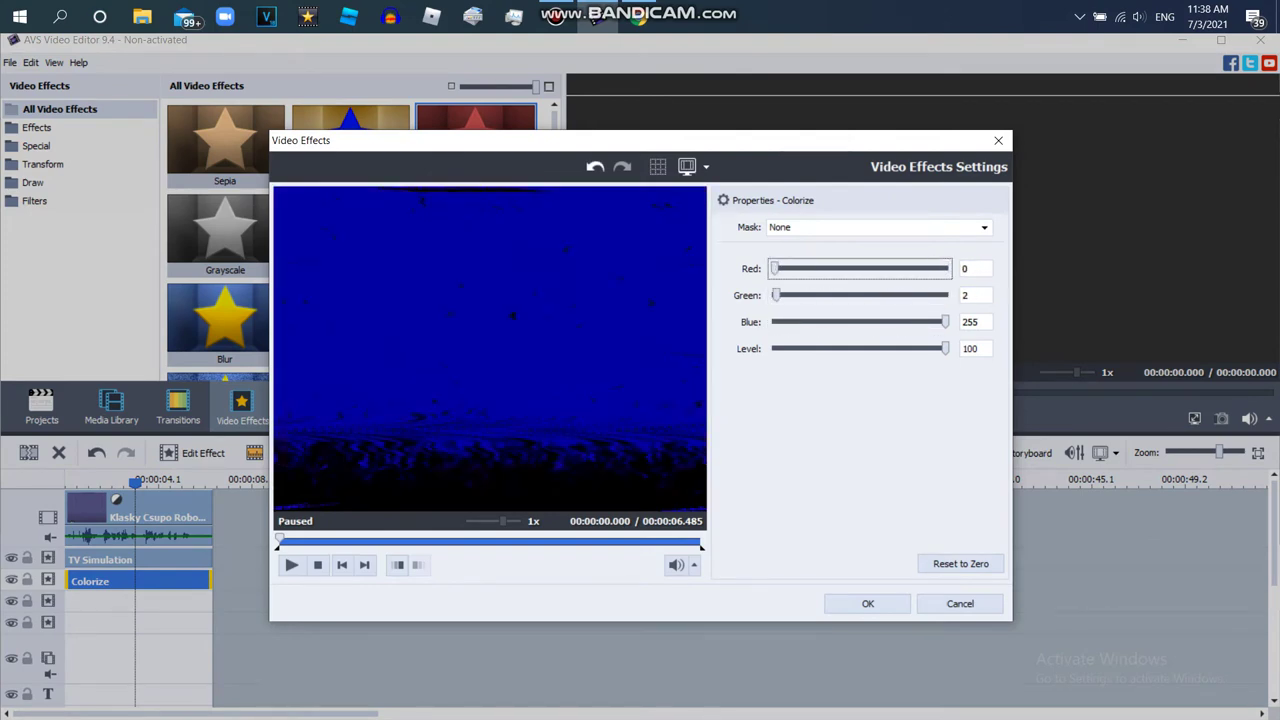
key("Tab")
key("End")
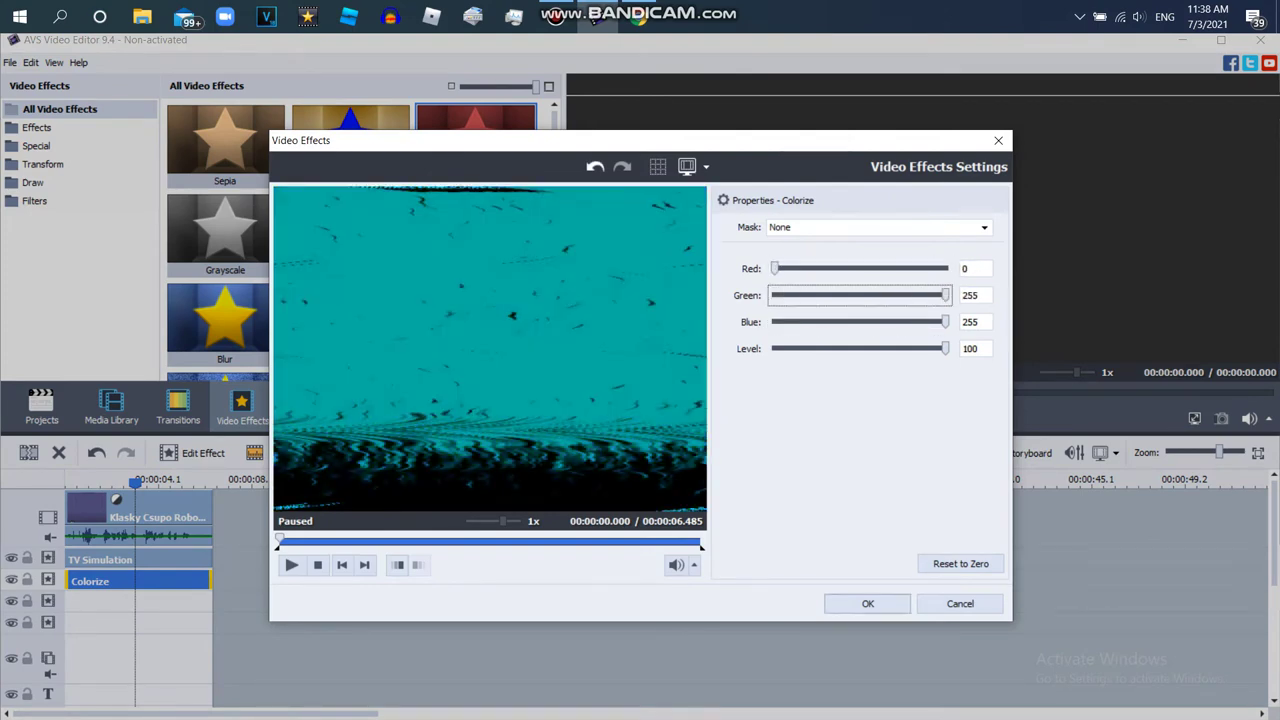
left_click(867, 603)
Step: Place the Invert effect on the third video effects line, aligned with the clip's start, and trim it to the clip's length
left_click_drag(350, 145, 72, 601)
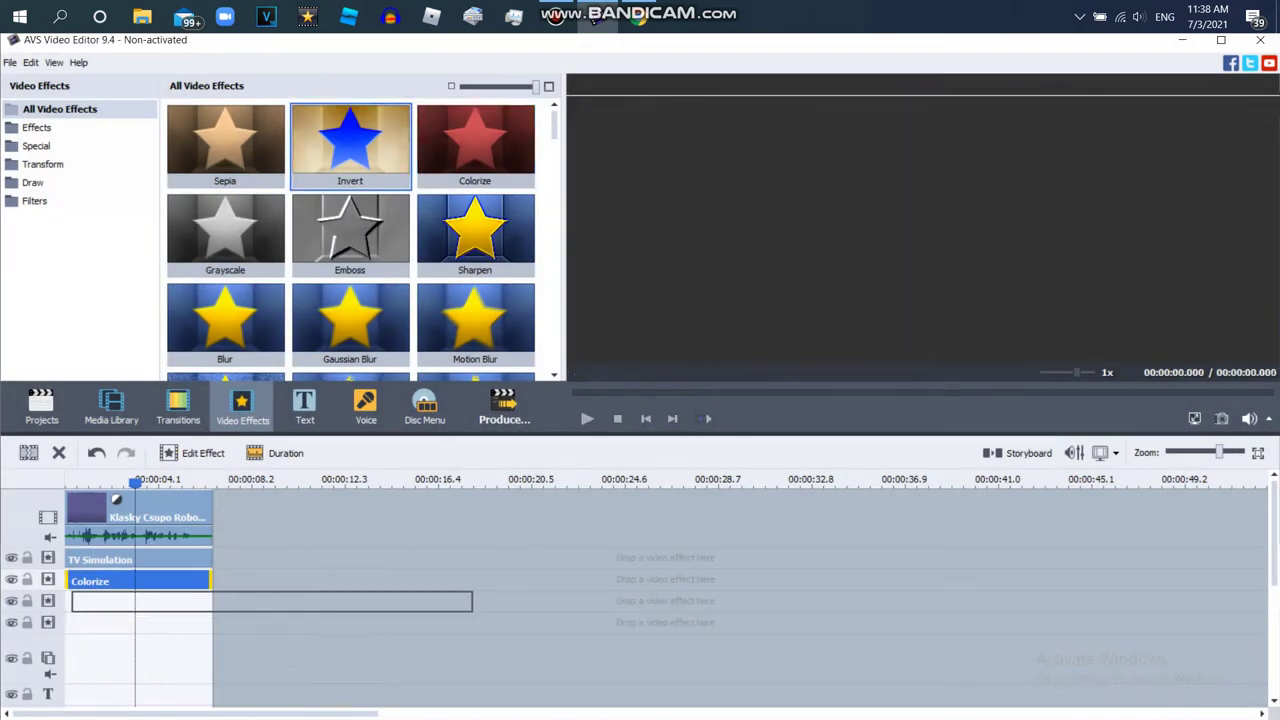
left_click_drag(151, 660, 140, 602)
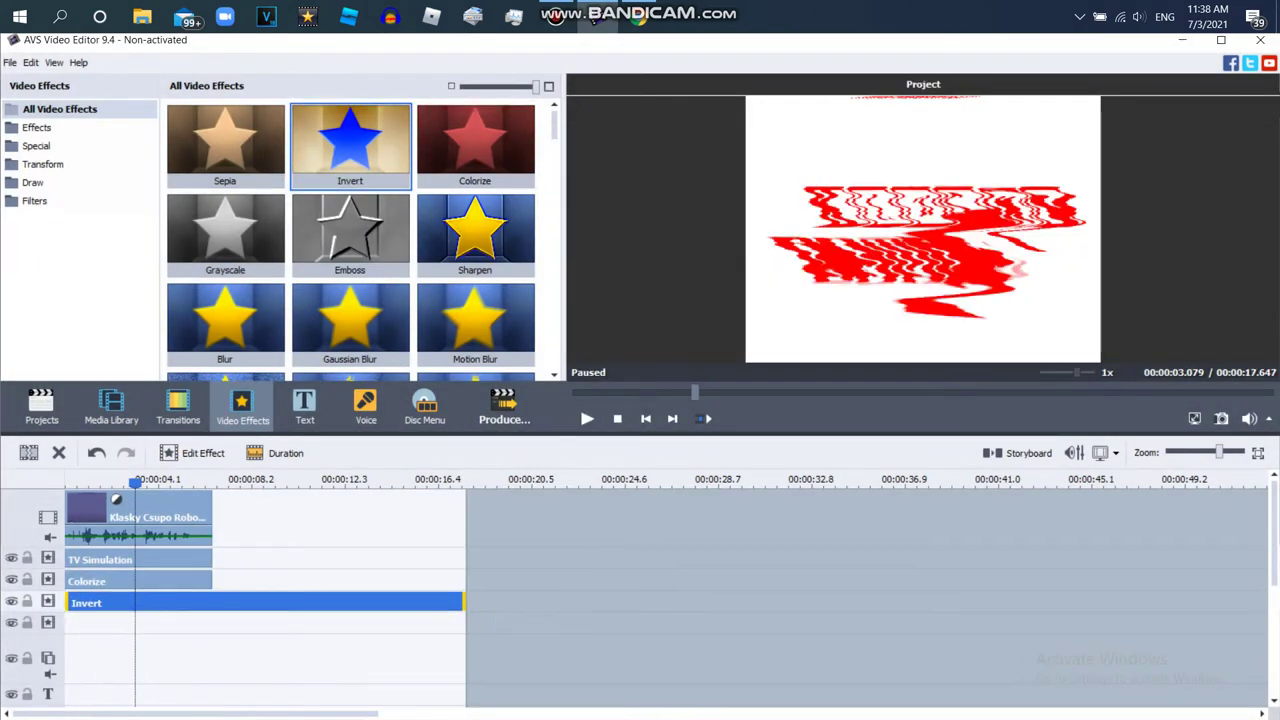
left_click_drag(463, 602, 212, 602)
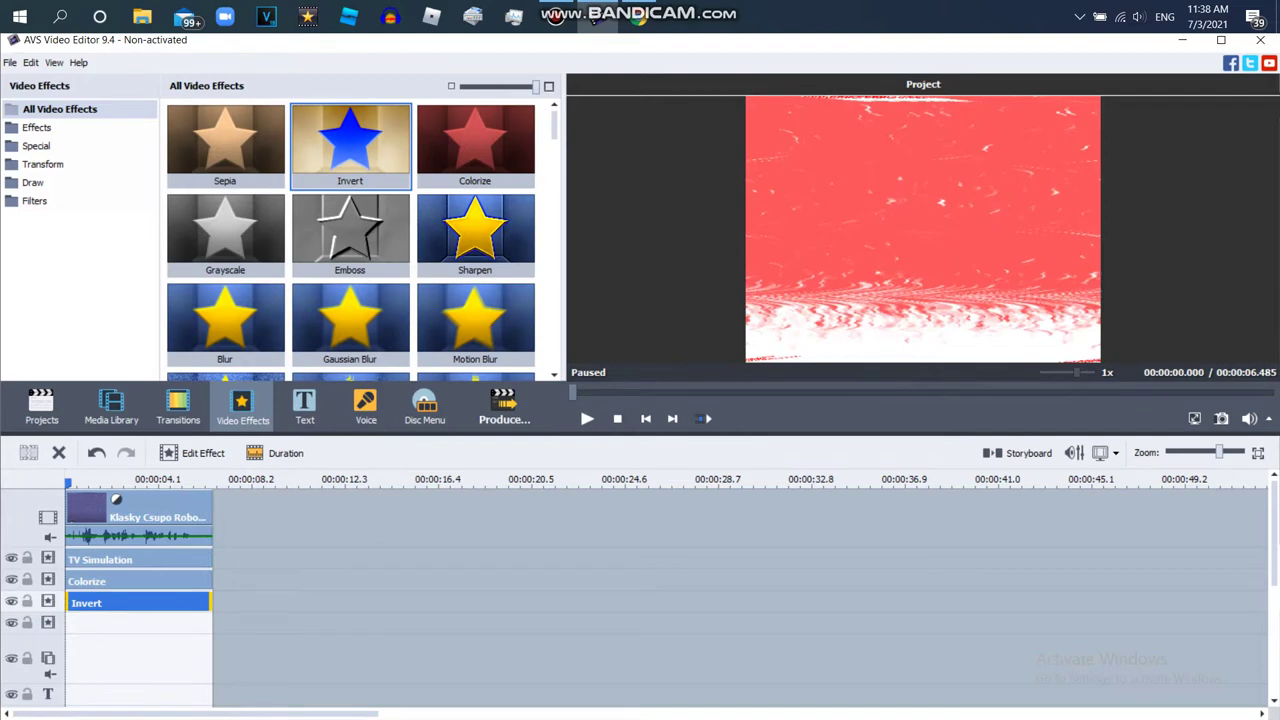
Step: Set the Colorize effect's Green value to 0, checking a frame midway through the clip, and apply it
left_click(138, 559)
left_click(138, 581)
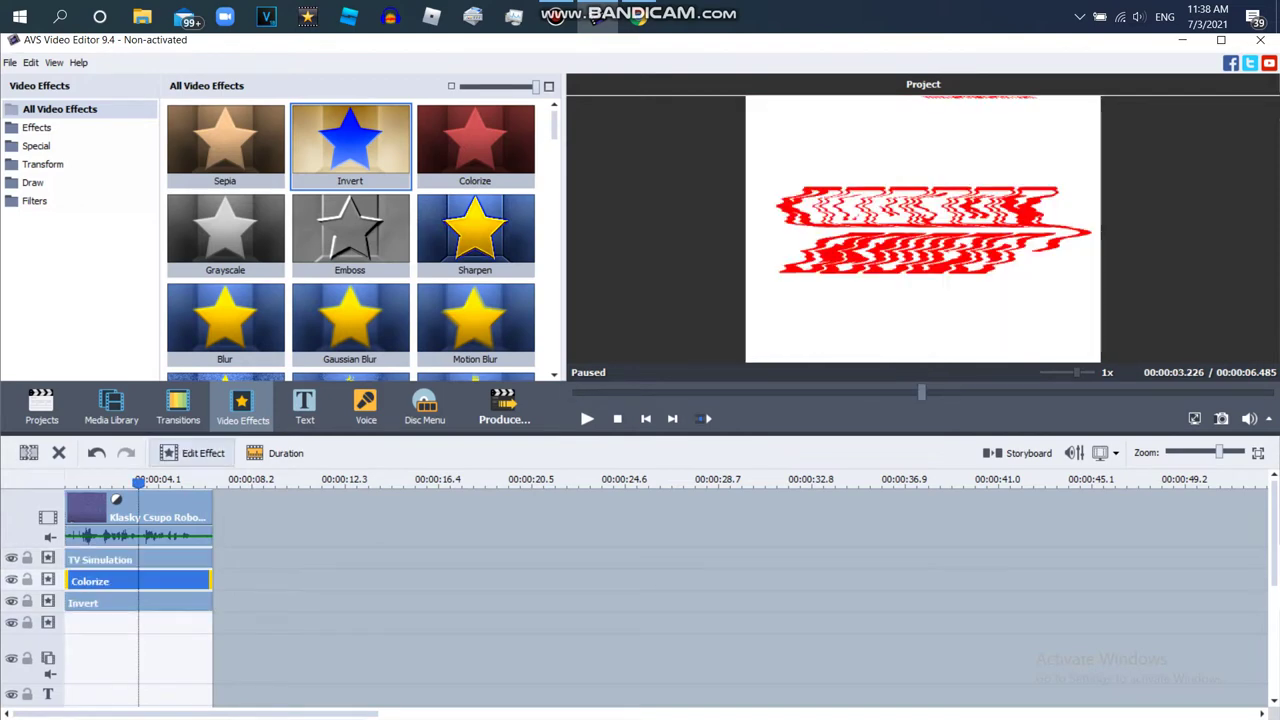
left_click(192, 453)
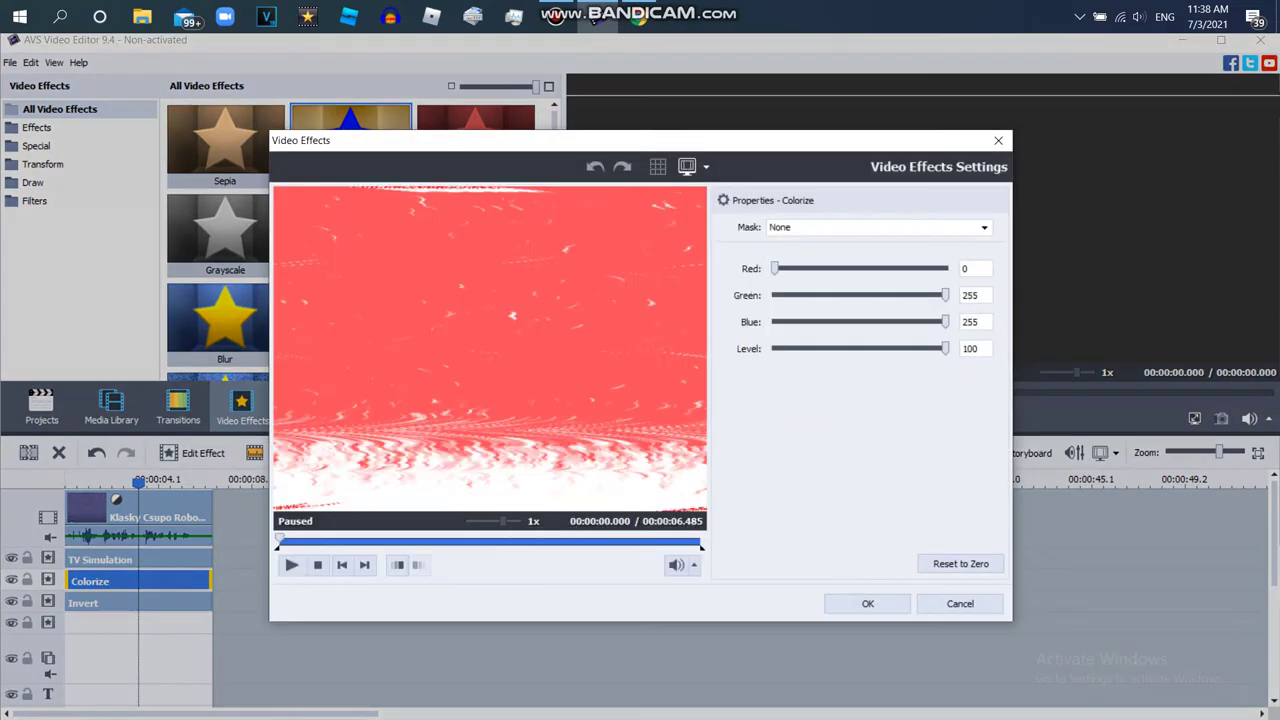
left_click(482, 540)
left_click_drag(944, 295, 774, 295)
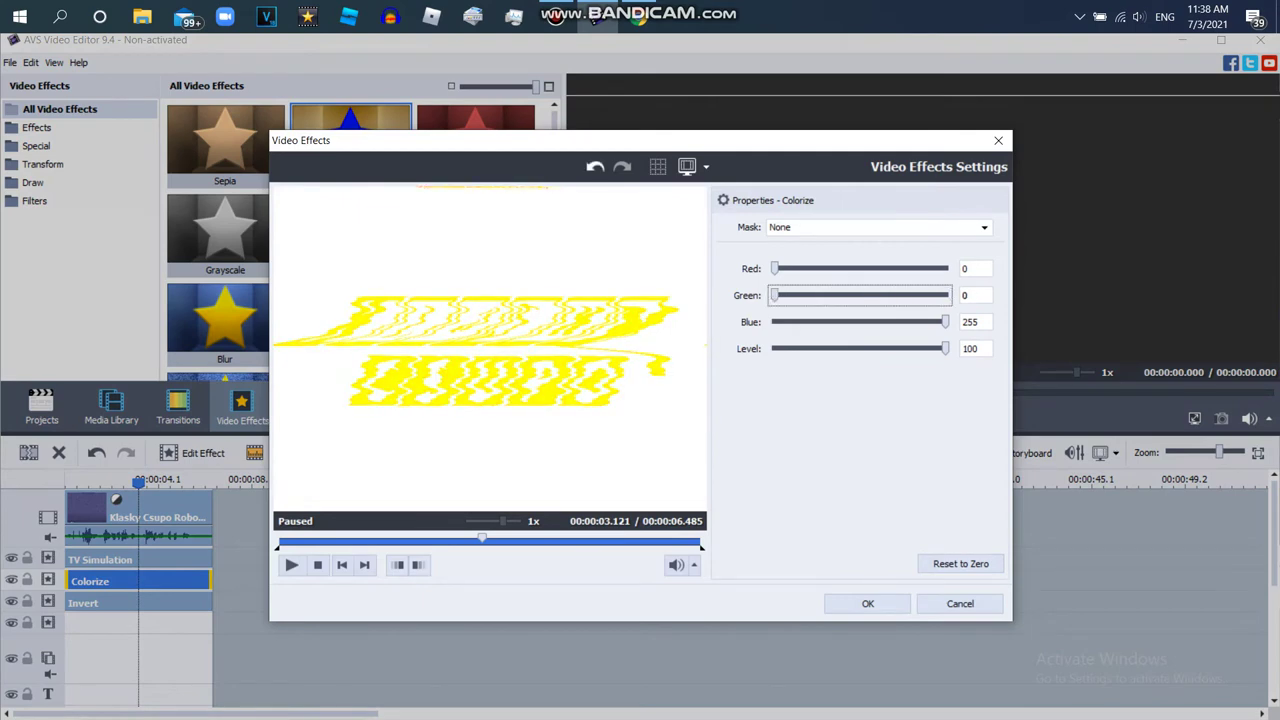
left_click(868, 603)
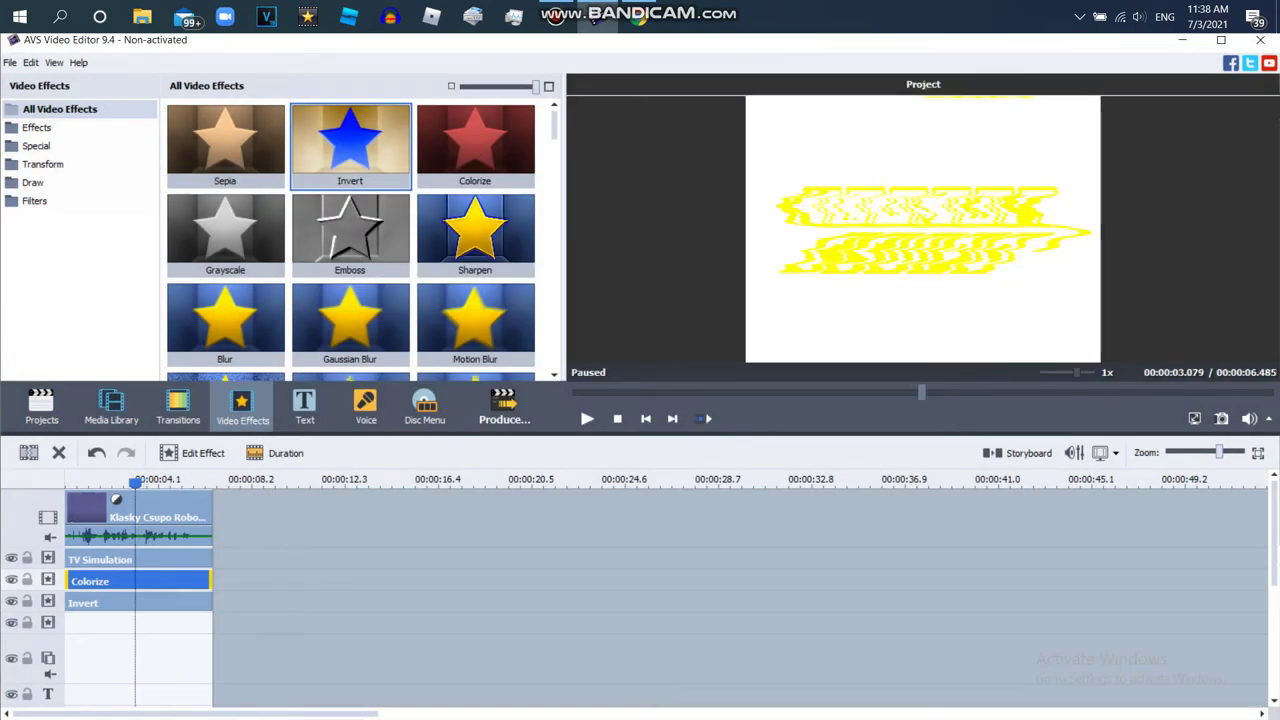
Step: Place the Mirror effect on the fourth video effects line and trim it to the clip's length
left_click(116, 499)
left_click_drag(118, 484, 133, 484)
scroll(350, 240, "down", 10)
scroll(350, 240, "down", 8)
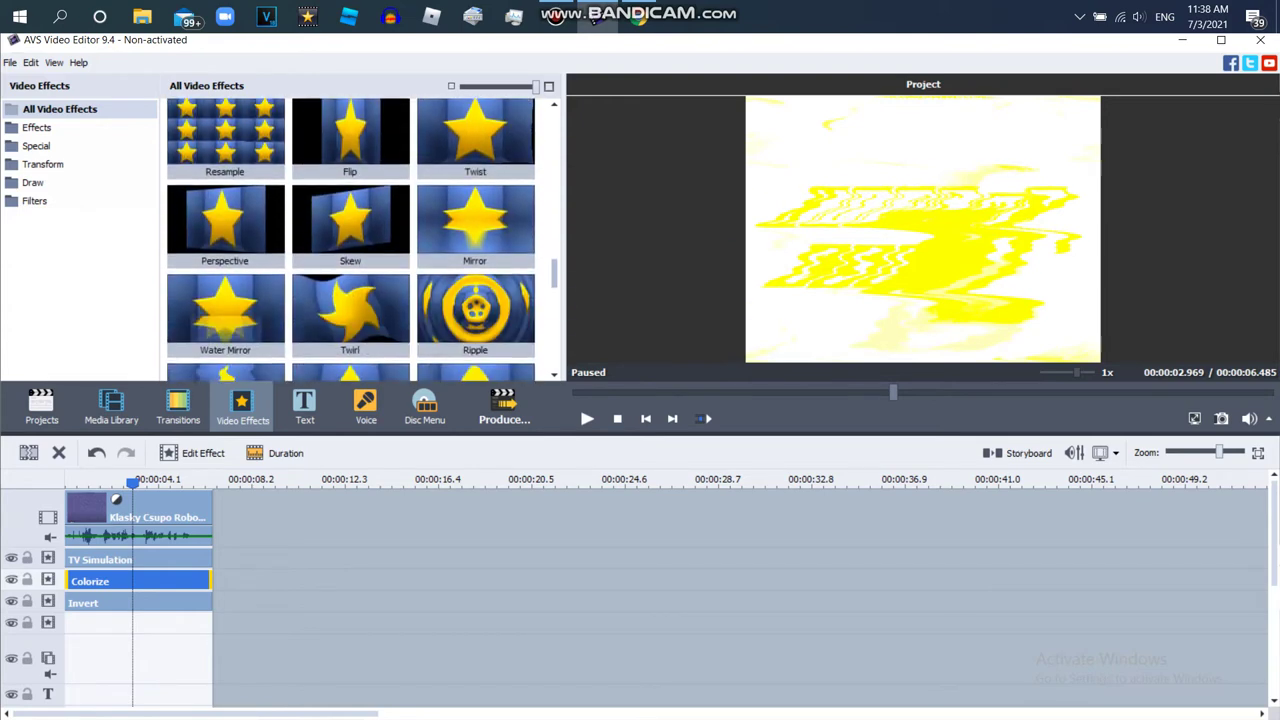
left_click_drag(475, 222, 160, 625)
left_click_drag(245, 623, 211, 623)
Step: Set the Mirror effect's type to Right and apply it
left_click(192, 453)
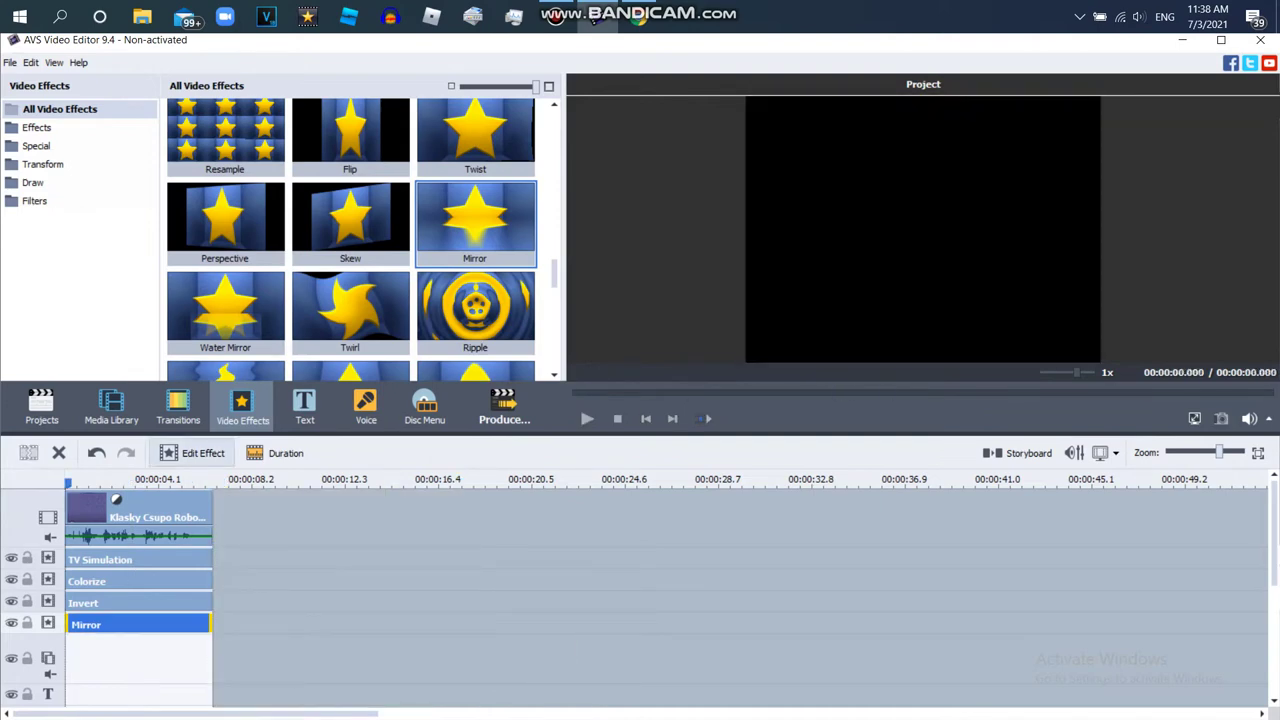
double_click(150, 624)
left_click(878, 238)
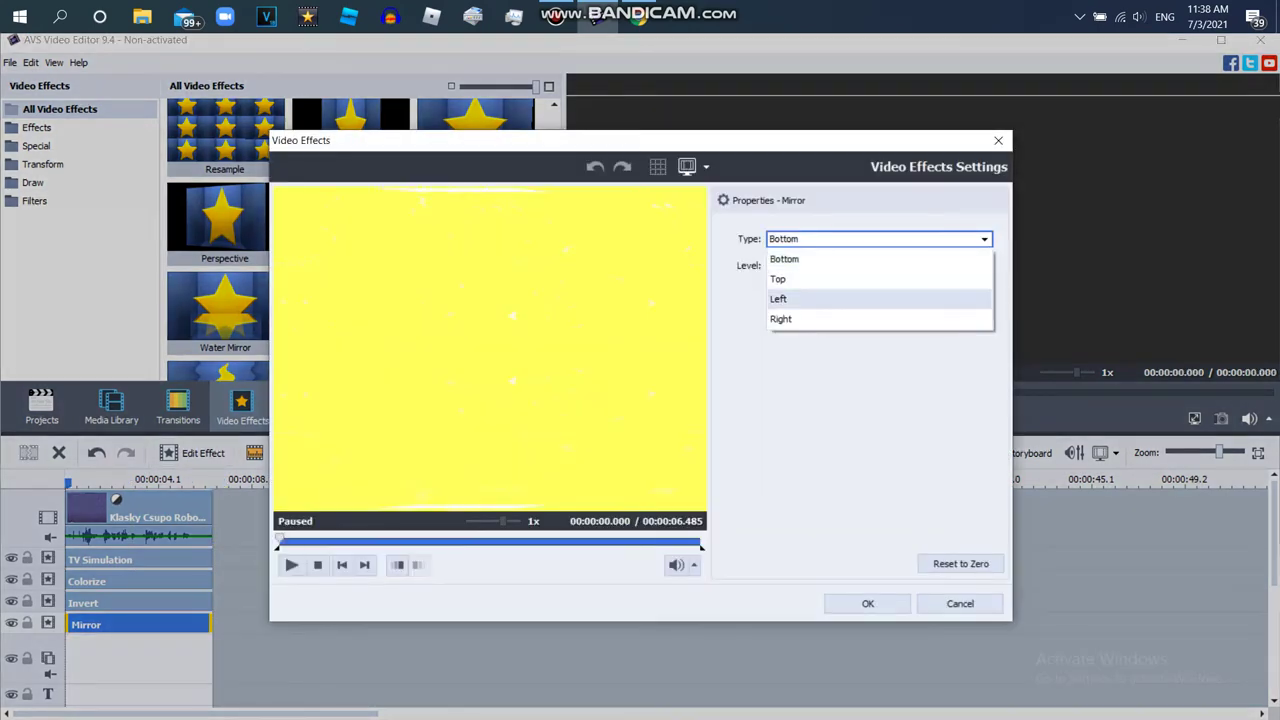
left_click(780, 318)
left_click(868, 603)
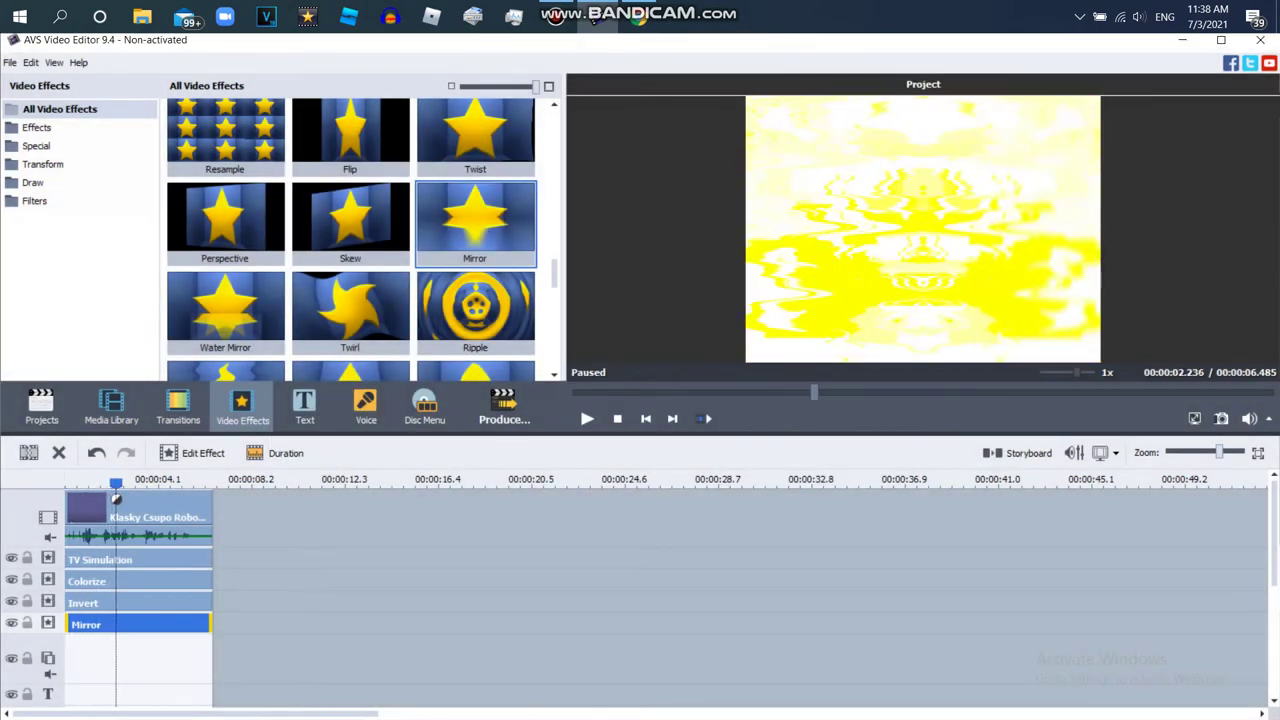
Step: Add a video effects line and shift Mirror and Invert down one line, leaving the line below Colorize empty
right_click(150, 581)
left_click(130, 581)
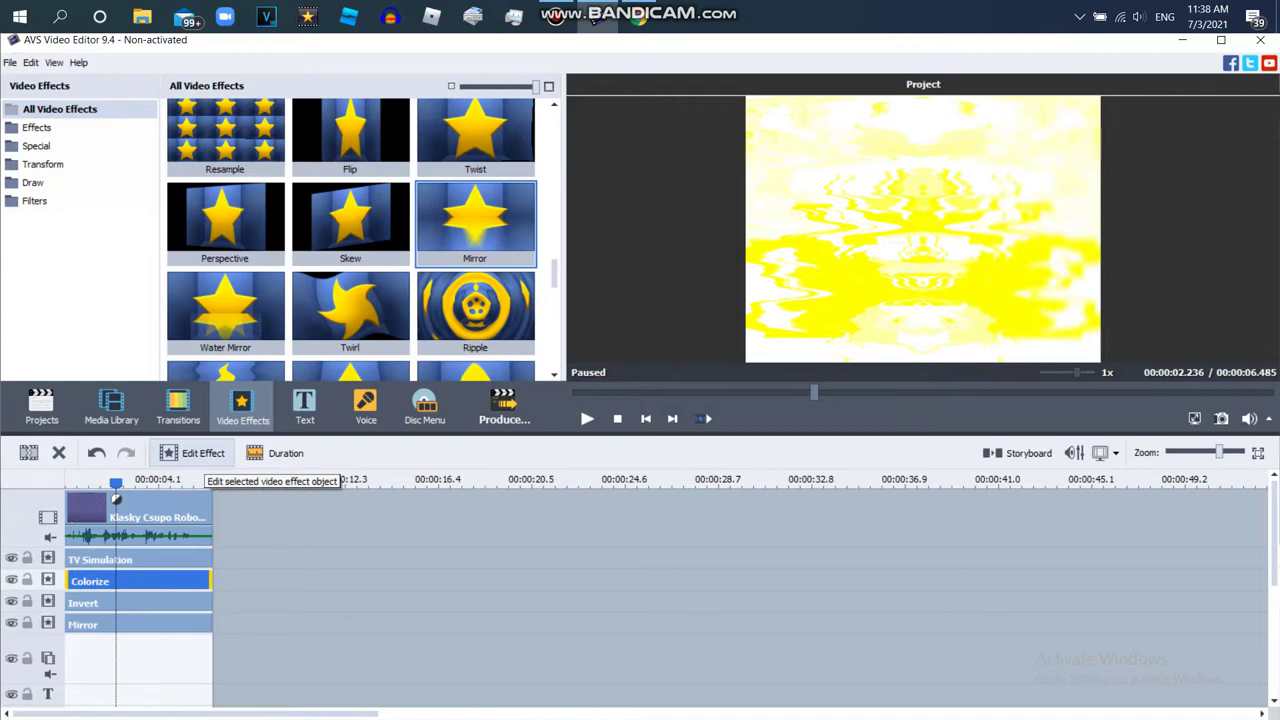
left_click(138, 624)
right_click(237, 623)
left_click(280, 589)
mouse_move(138, 624)
left_mouse_down()
mouse_move(138, 645)
mouse_move(138, 624)
left_mouse_up()
Step: Place the Glow effect on the empty line between Colorize and Invert and trim it to the clip's length
left_click_drag(554, 273, 554, 262)
scroll(475, 280, "up", 2)
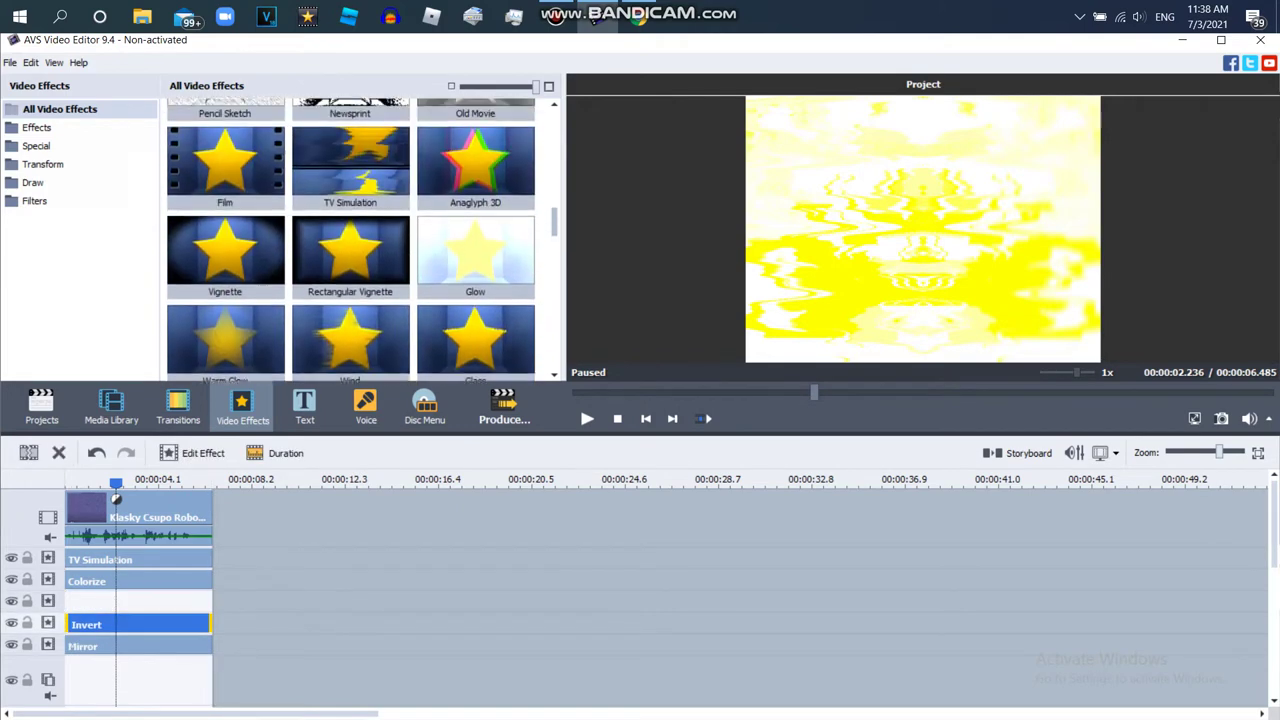
left_click_drag(475, 287, 118, 603)
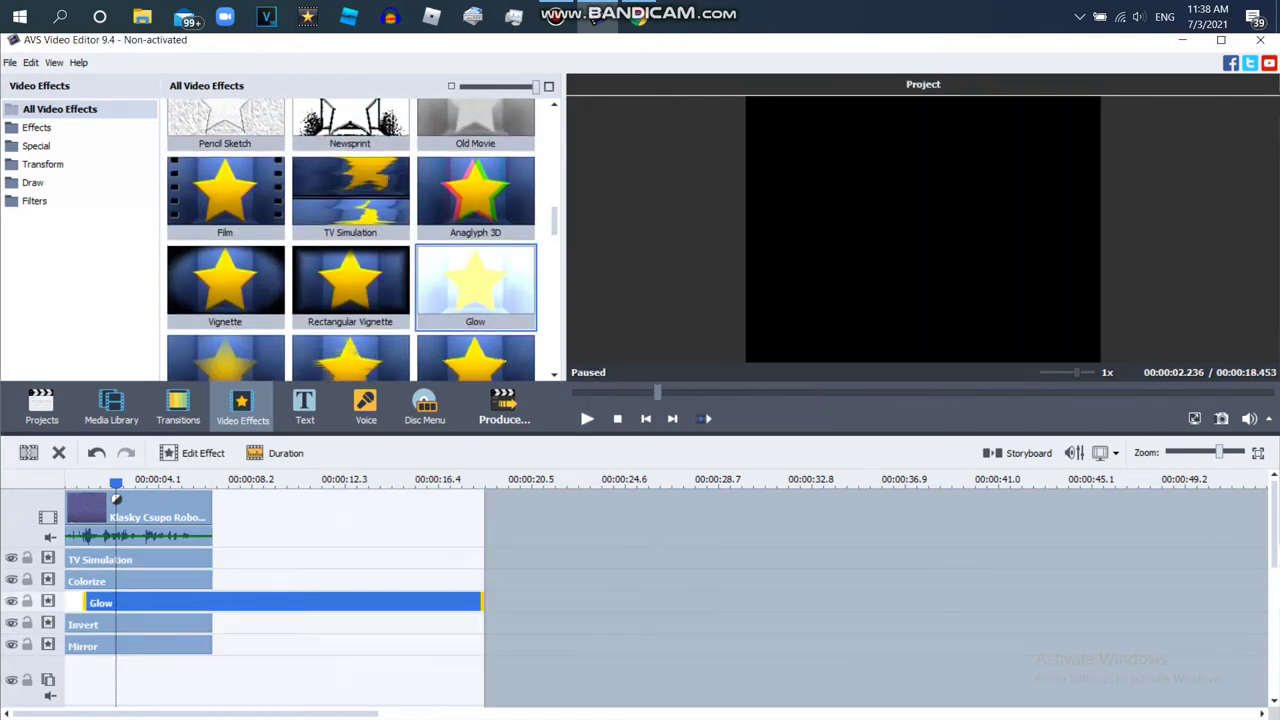
left_click_drag(464, 602, 212, 602)
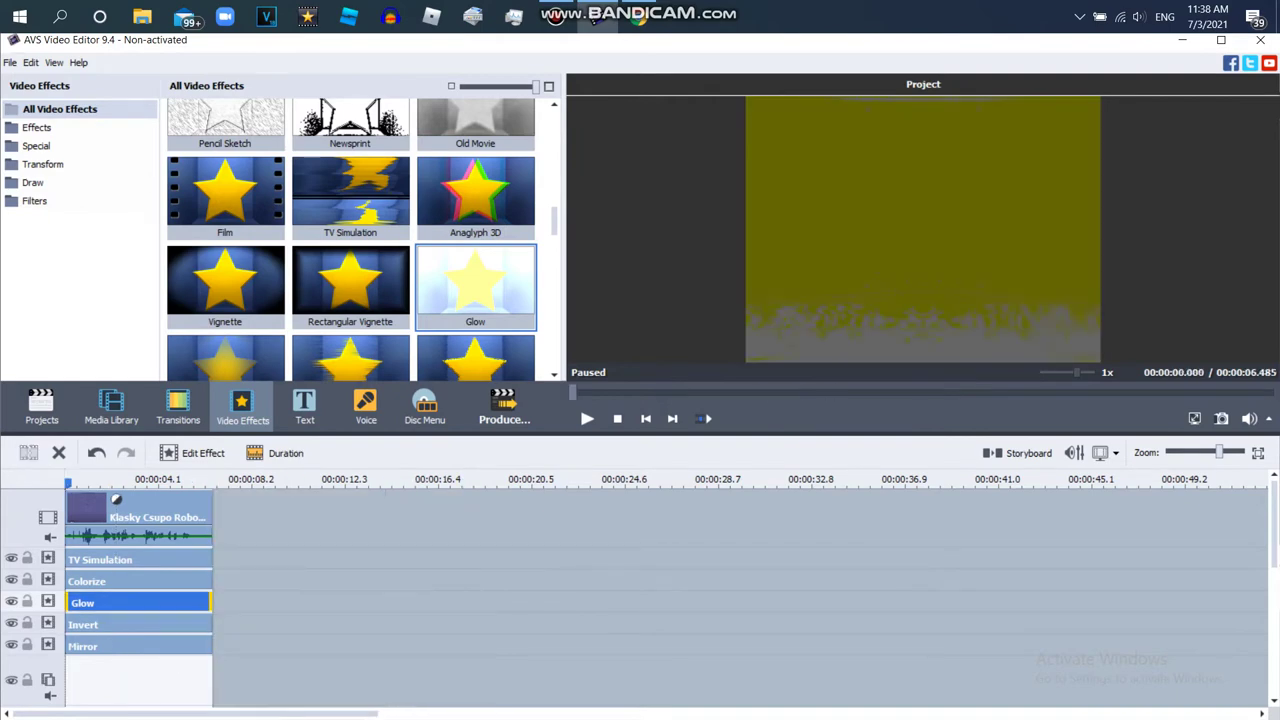
Step: Set the Glow effect's level to 30 and apply it
left_click(135, 483)
left_click(192, 453)
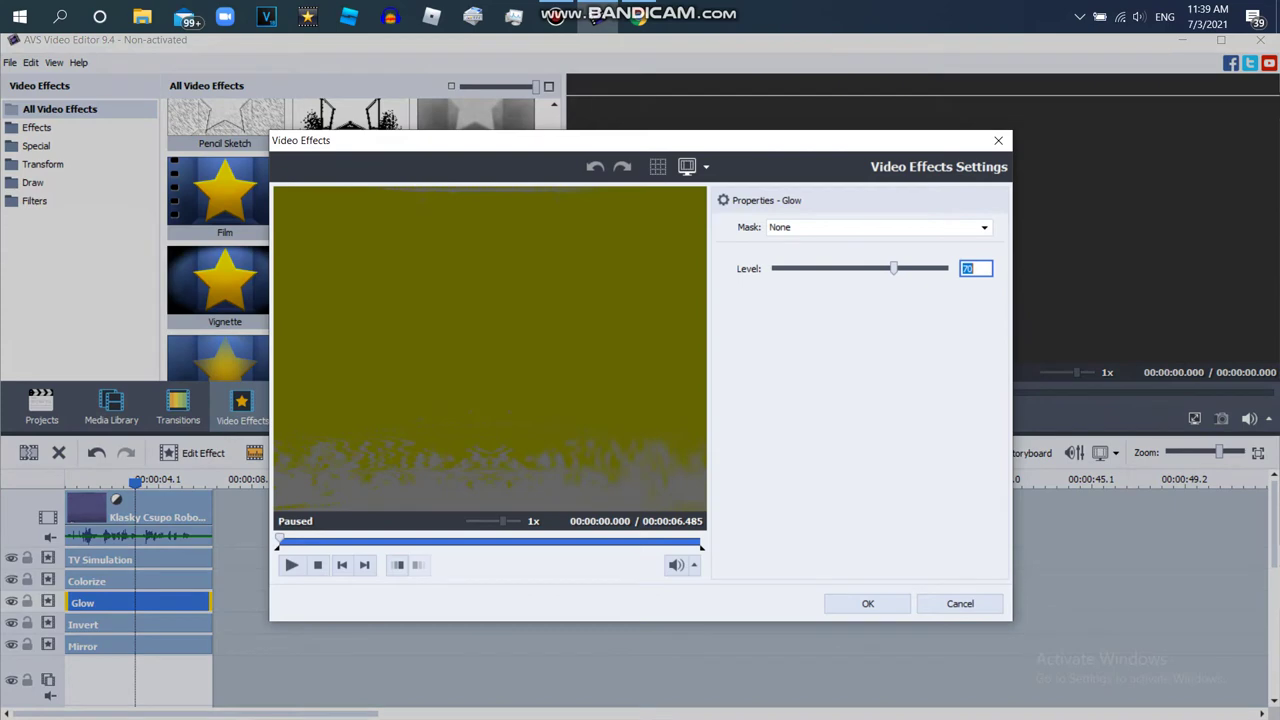
left_click_drag(894, 268, 823, 268)
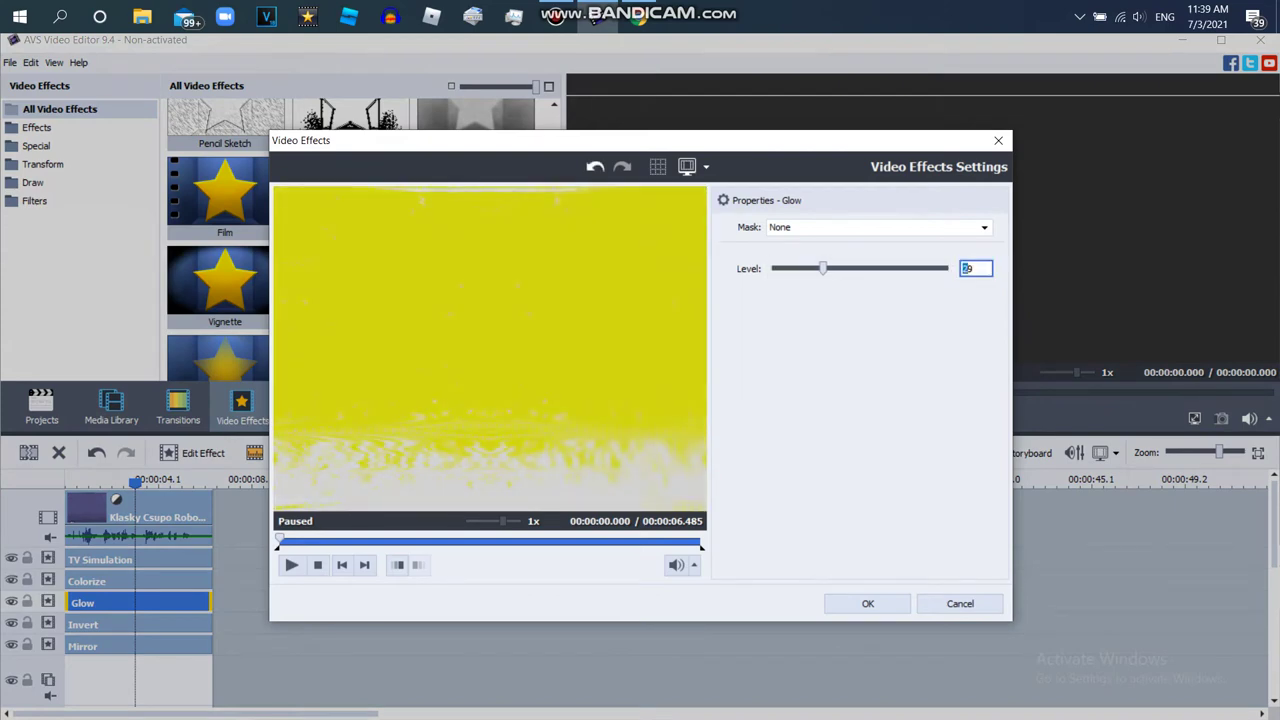
type("35")
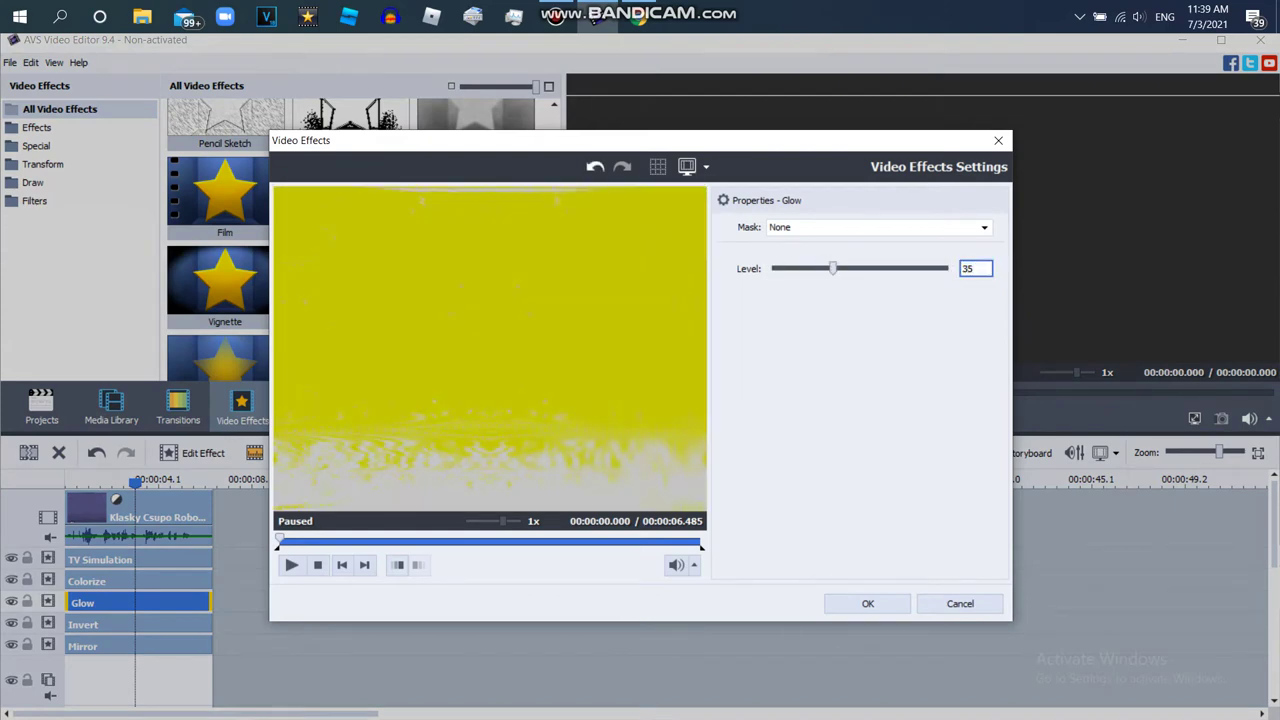
type("0")
left_click(880, 603)
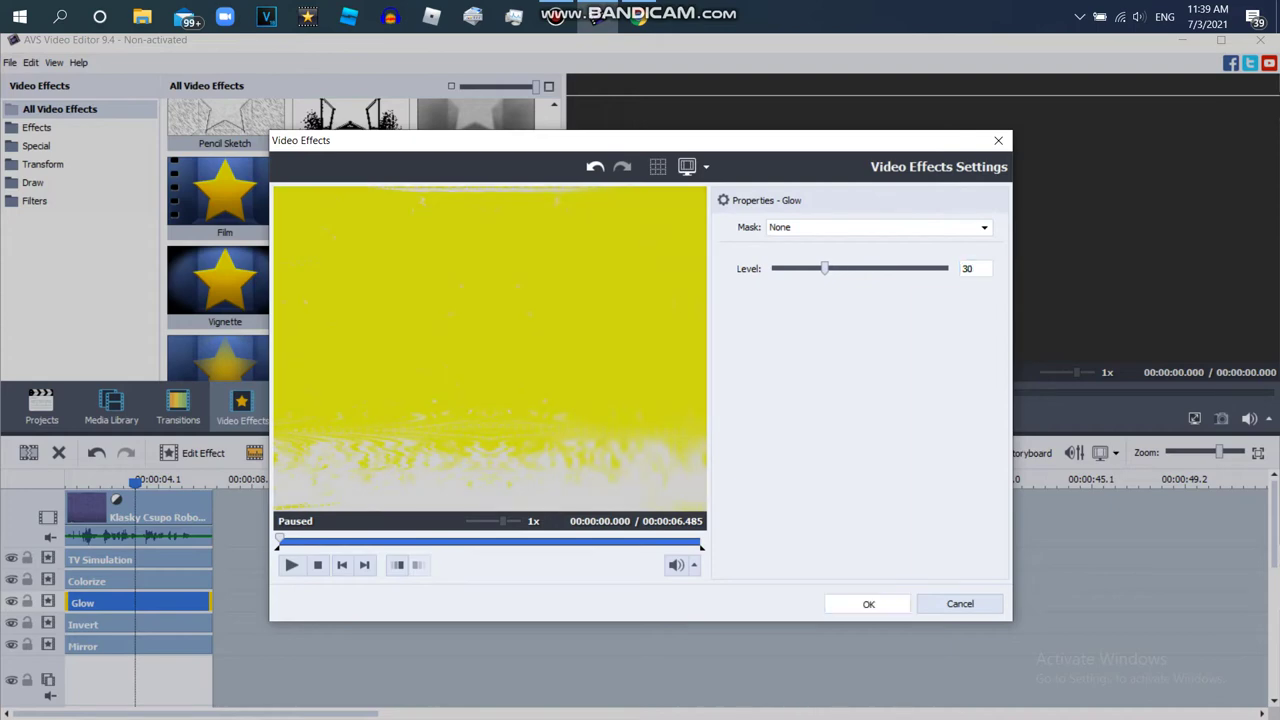
Step: Preview an earlier frame and set the Glow effect's level to 25
left_click_drag(906, 392, 855, 392)
left_click(192, 453)
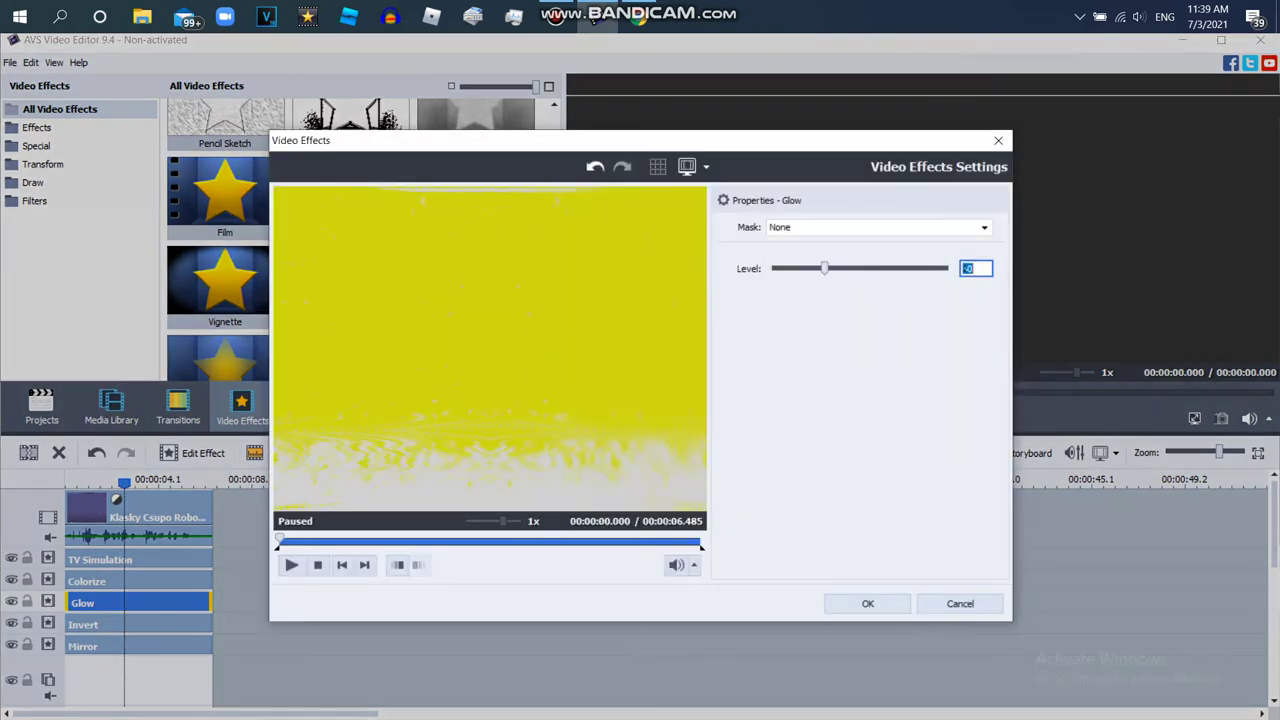
type("25")
left_click(867, 603)
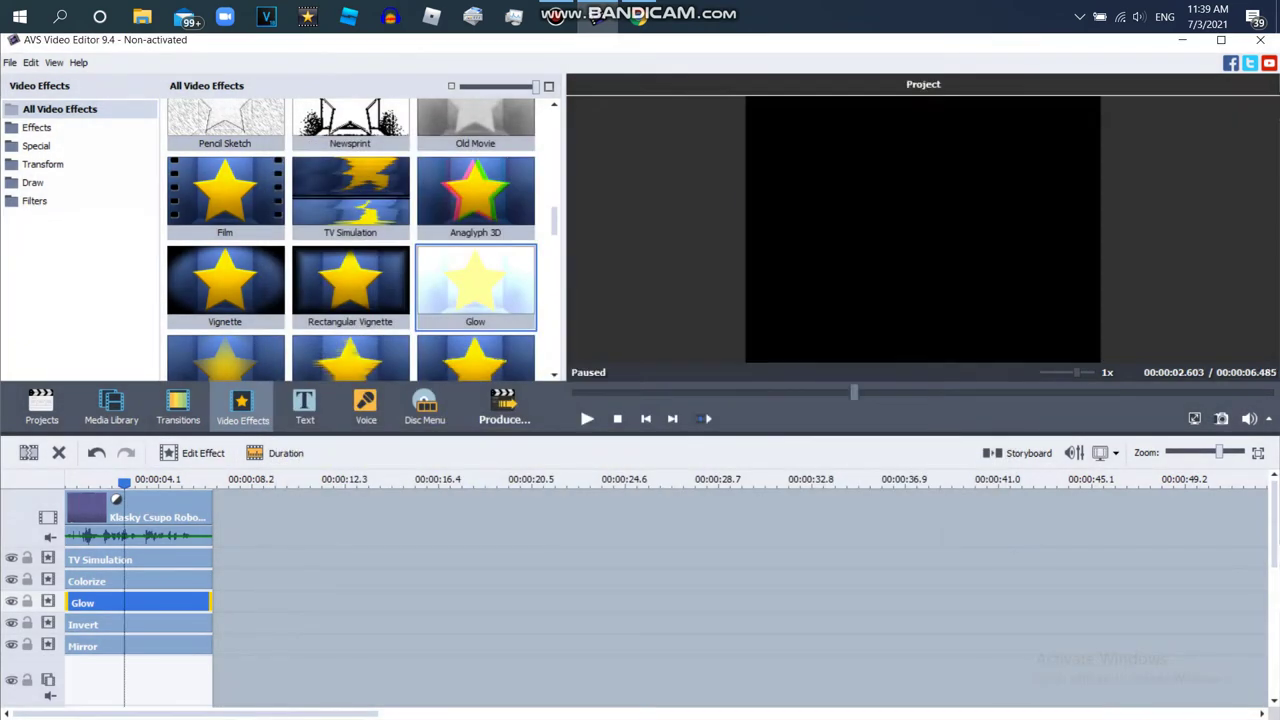
Step: Swap the Glow and Colorize effects so Glow sits directly below TV Simulation, and preview the clip
left_click_drag(250, 580, 250, 580)
left_click_drag(110, 581, 110, 602)
left_click_drag(240, 581, 92, 581)
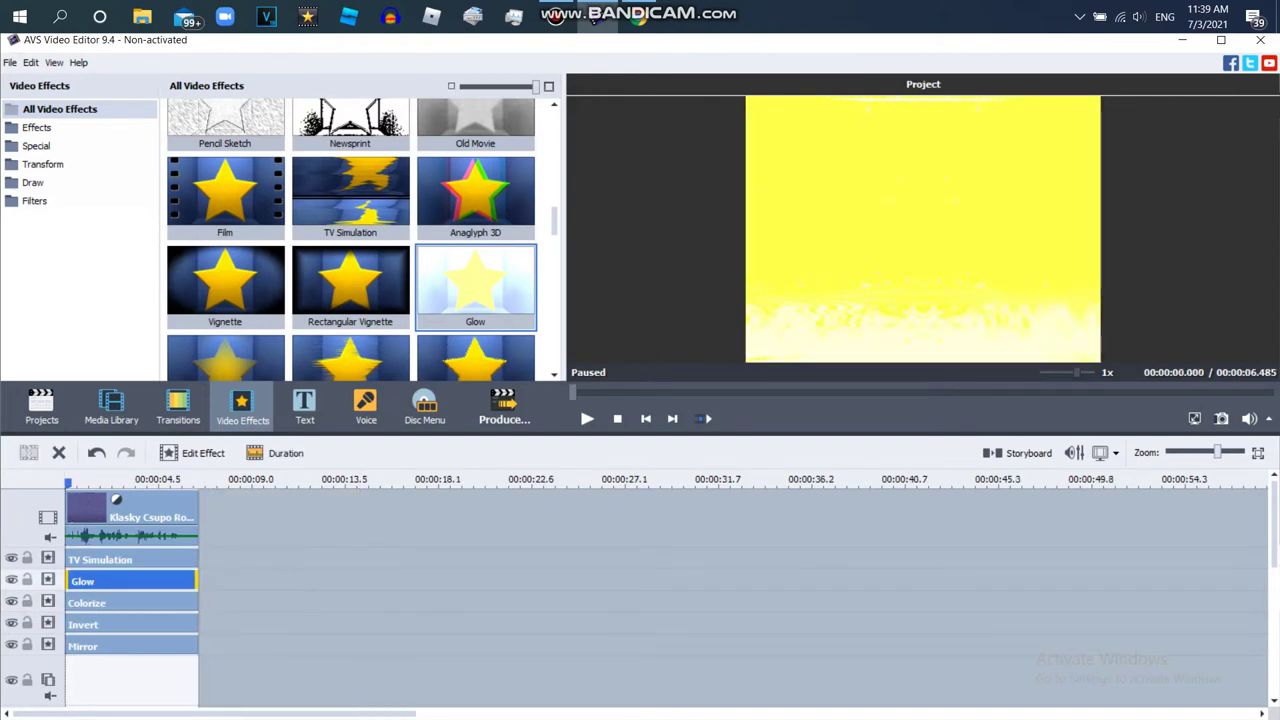
left_click_drag(72, 483, 120, 483)
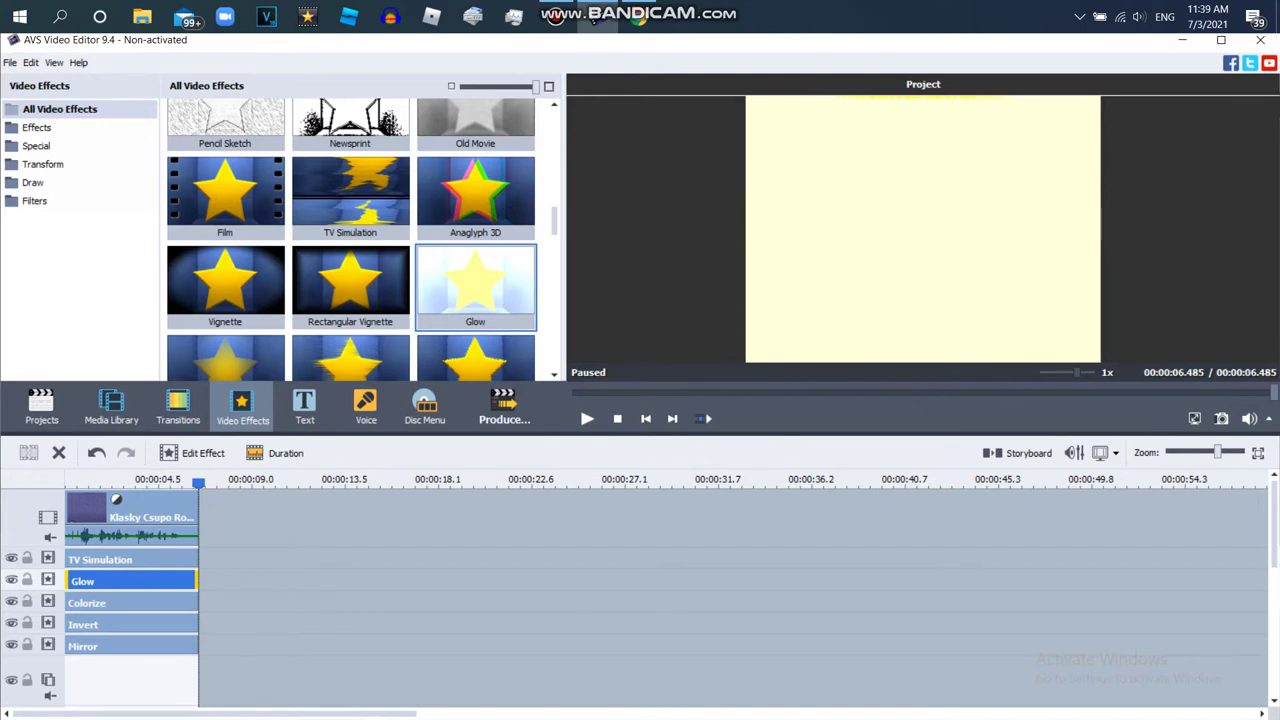
Step: Mute the video clip's audio and switch to Chrome to read the audio recipe in the video description
right_click(163, 525)
left_click(198, 417)
mouse_move(595, 16)
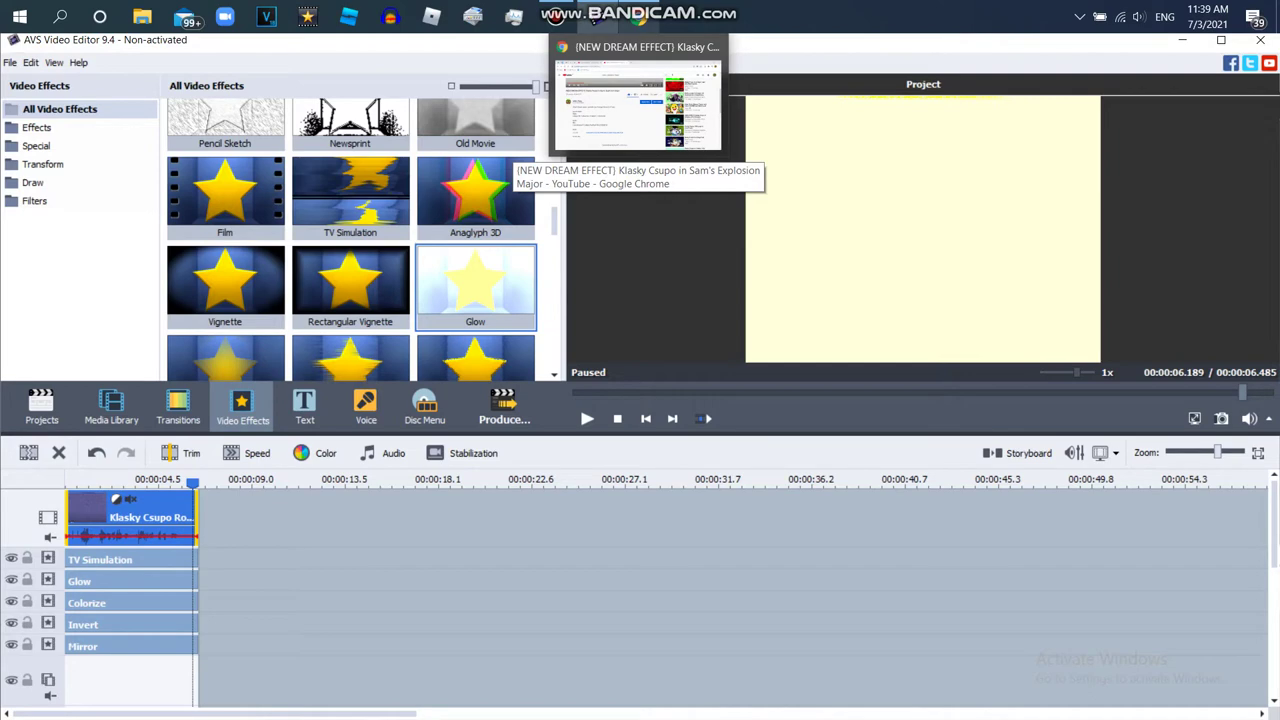
left_click(600, 18)
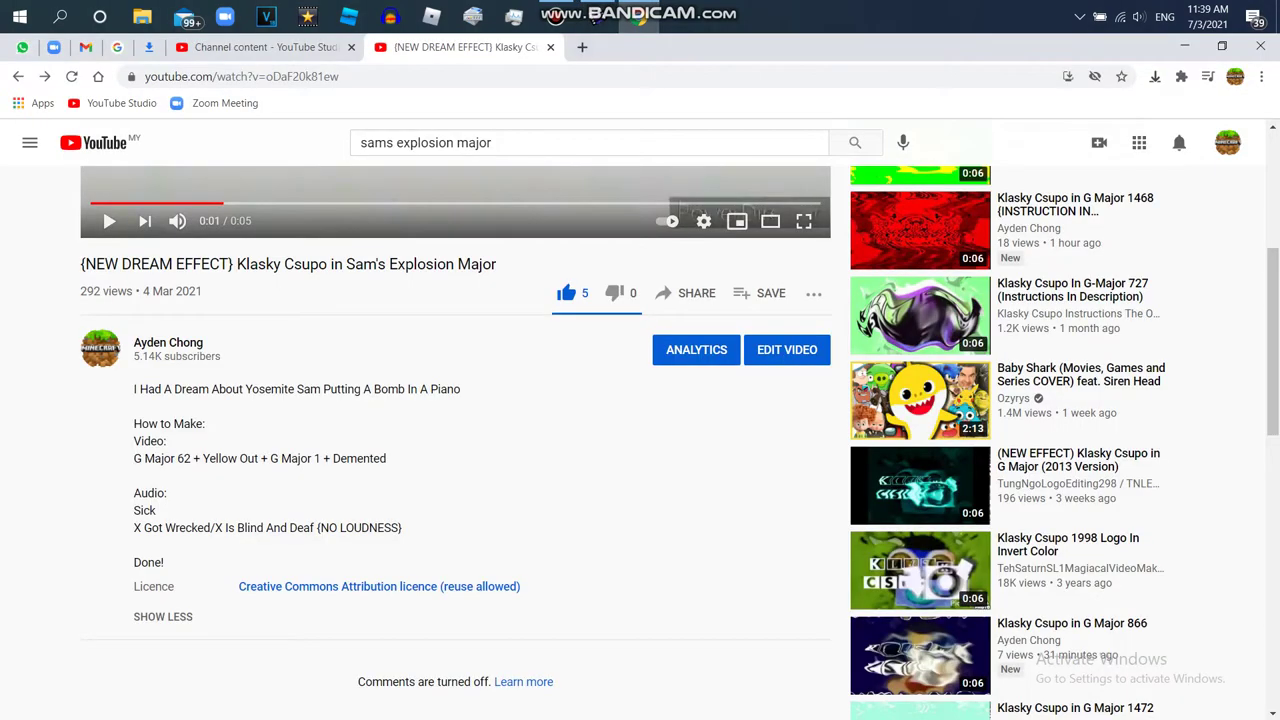
Step: Open the voicechanger.io Voice Maker page in a new browser tab
key("ctrl+t")
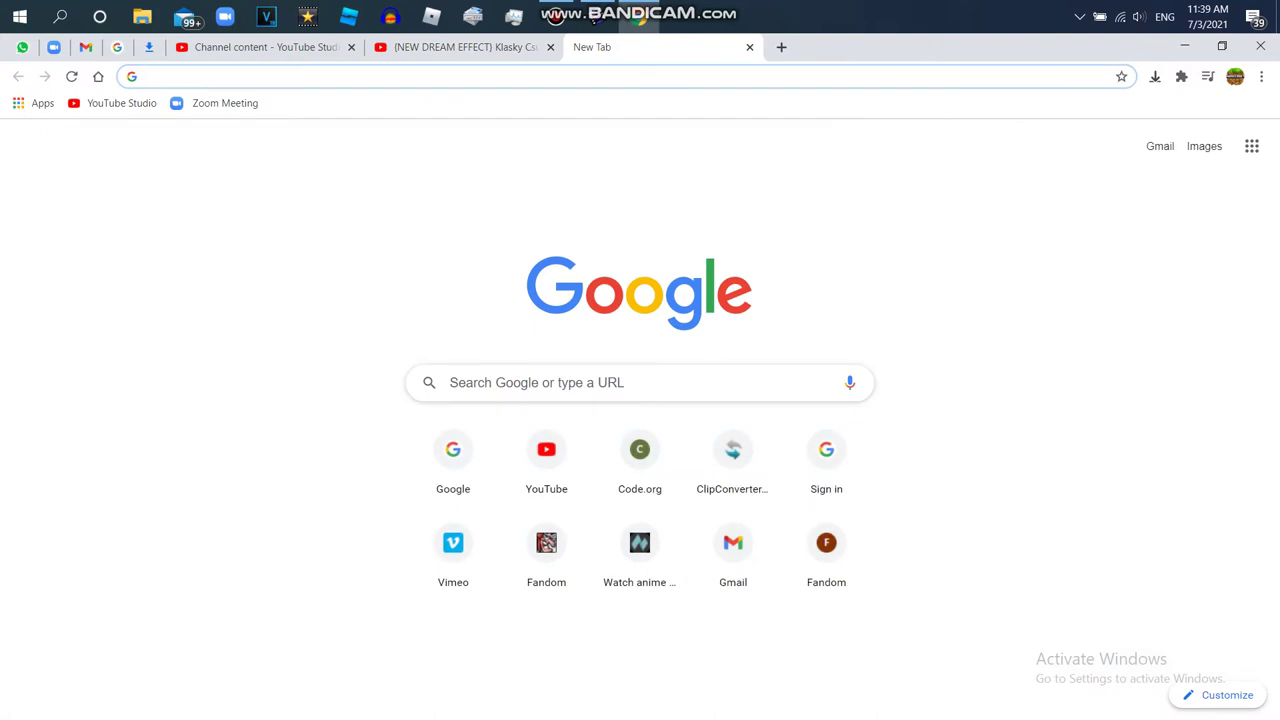
key("Down")
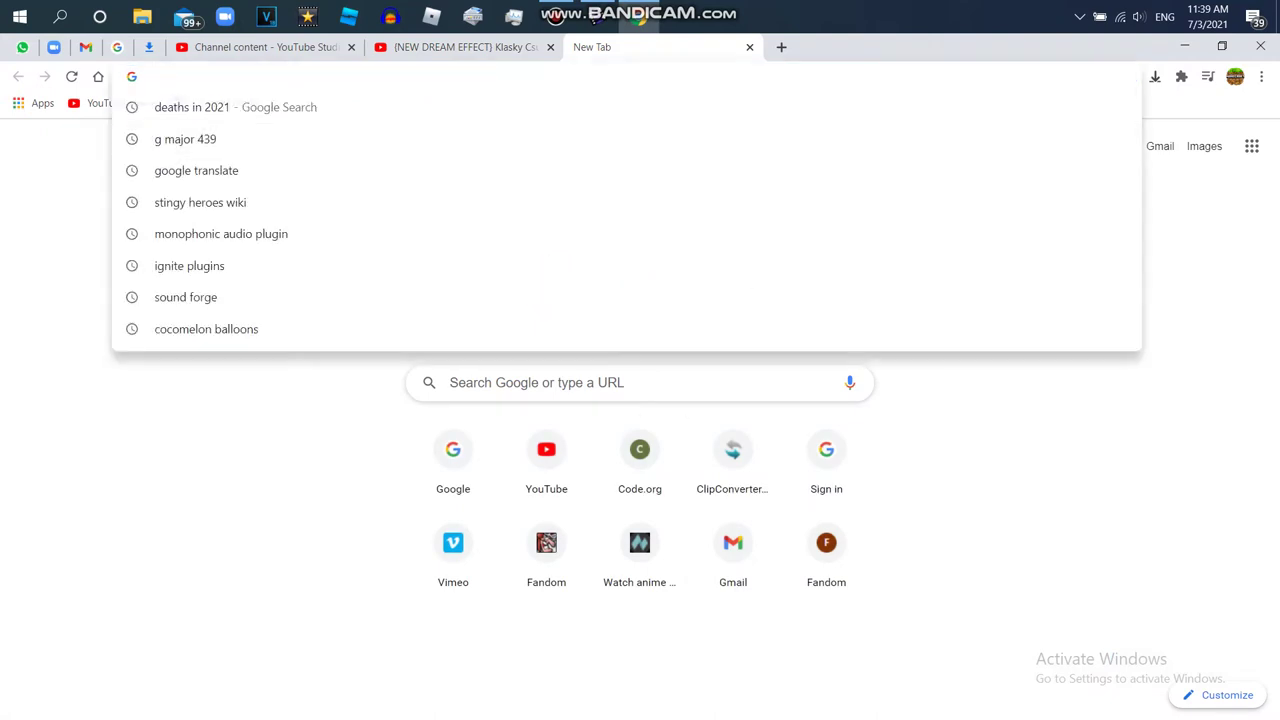
type("v")
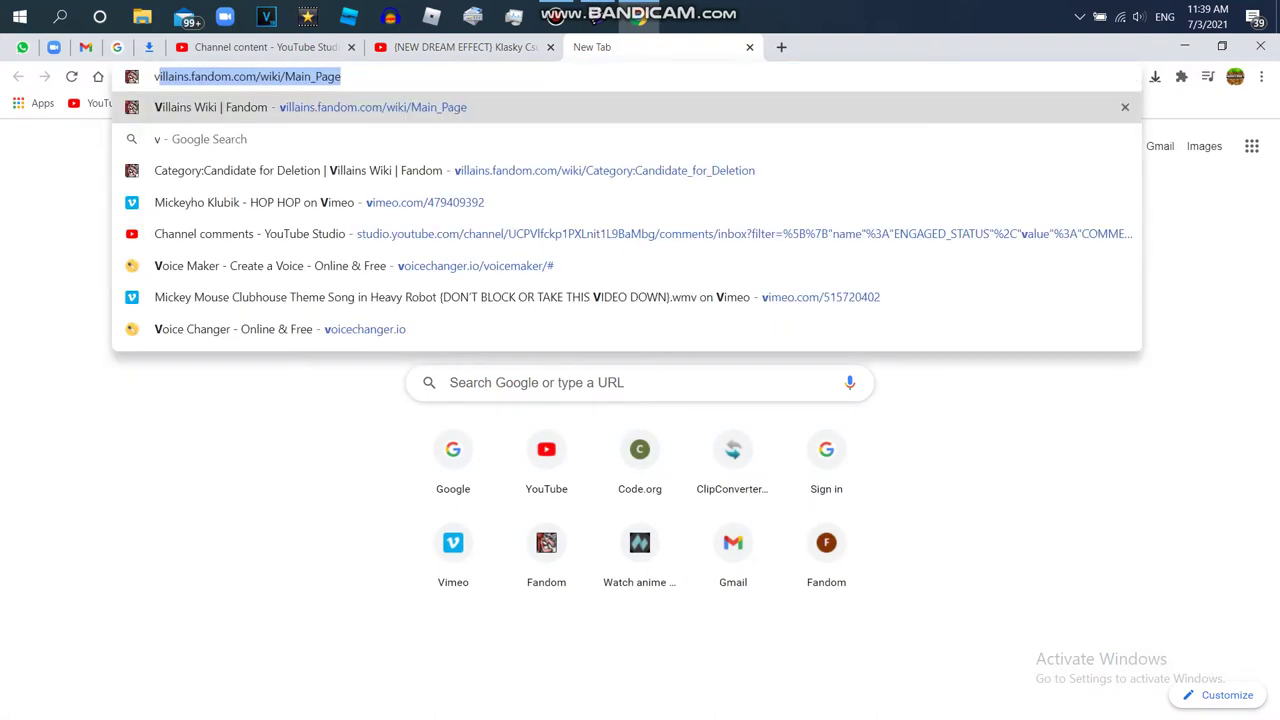
type("o")
left_click(300, 233)
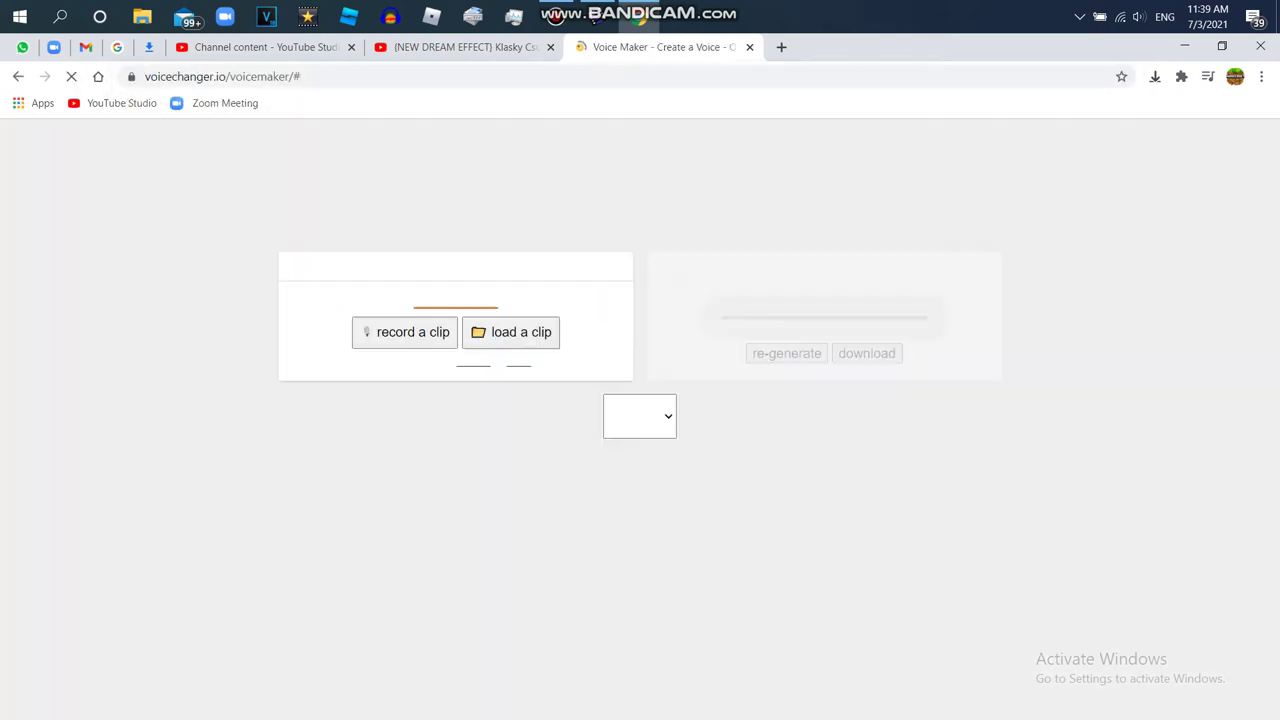
Step: Load the Klasky Csupo Robot Logo clip from the video files folder as the input audio
left_click(503, 332)
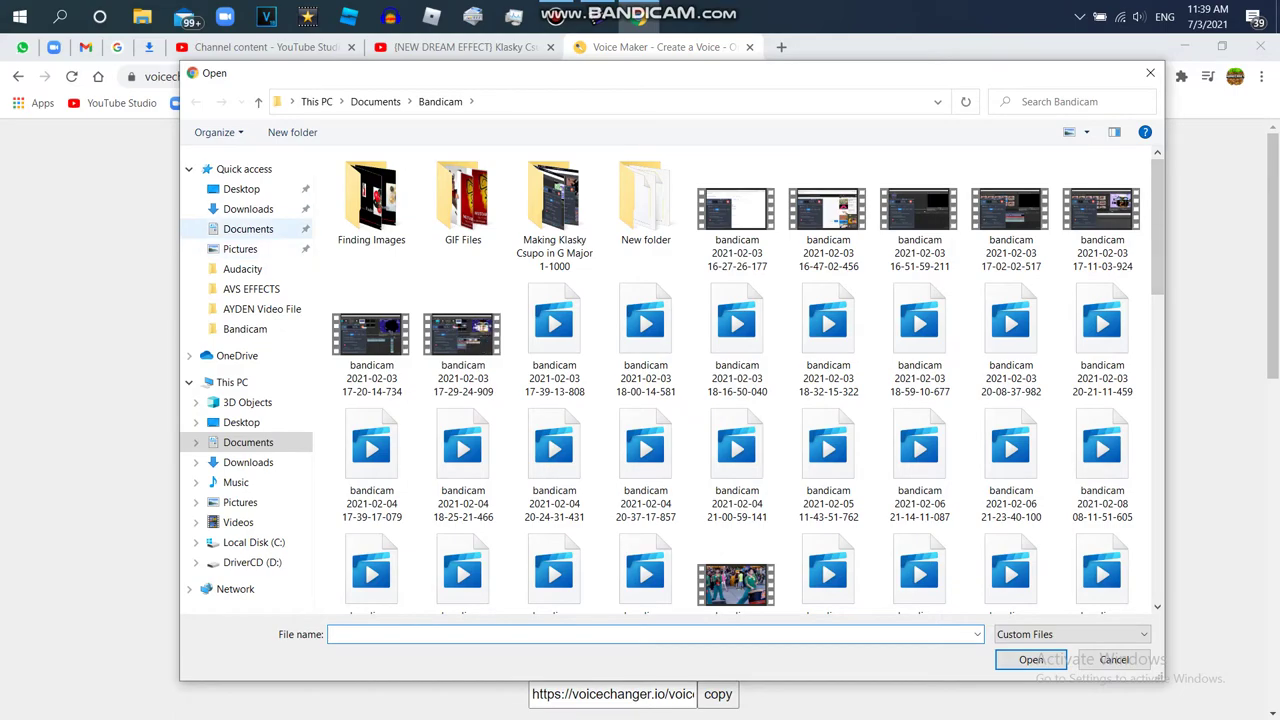
left_click(260, 309)
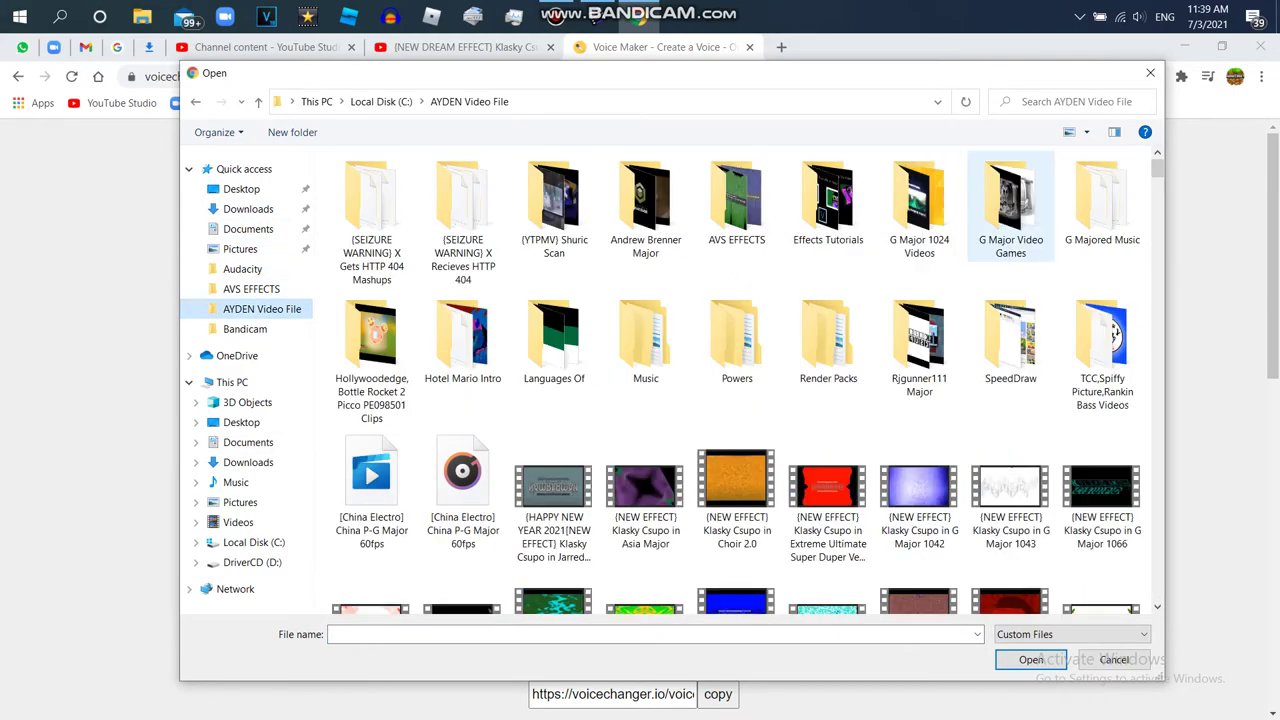
scroll(740, 380, "down", 5)
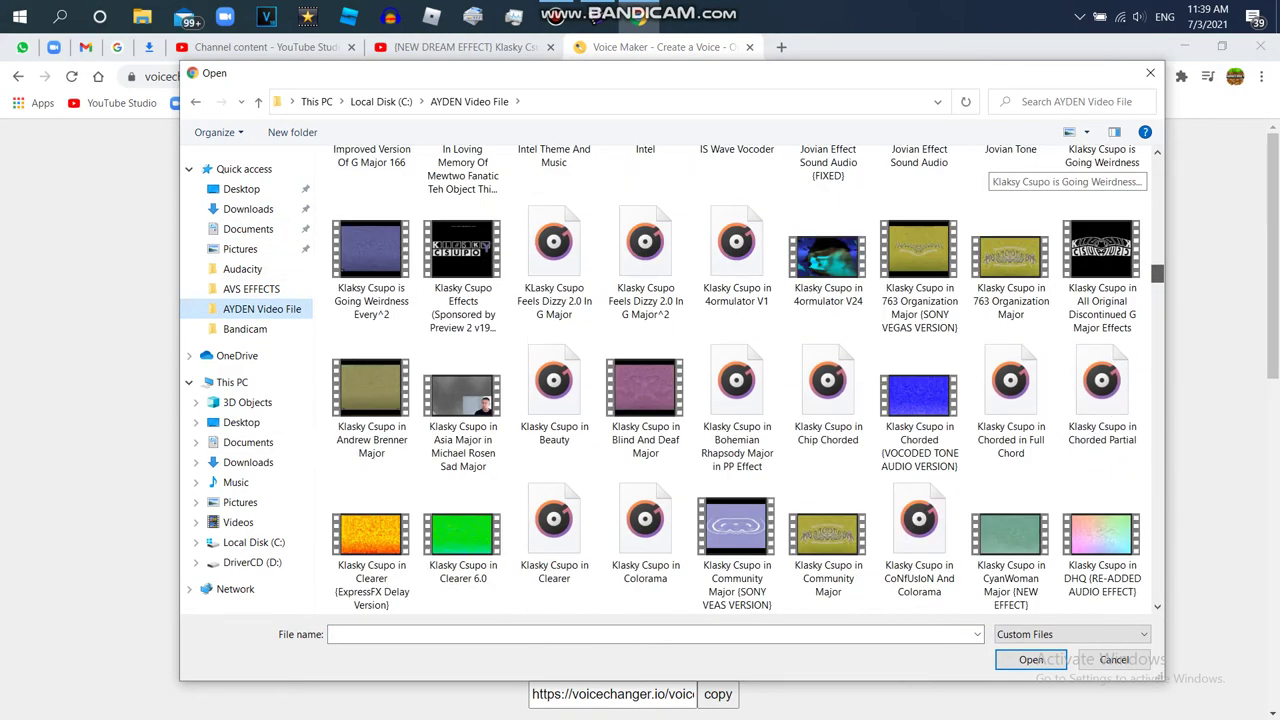
scroll(1060, 168, "down", 20)
scroll(1060, 168, "down", 15)
scroll(1060, 168, "down", 3)
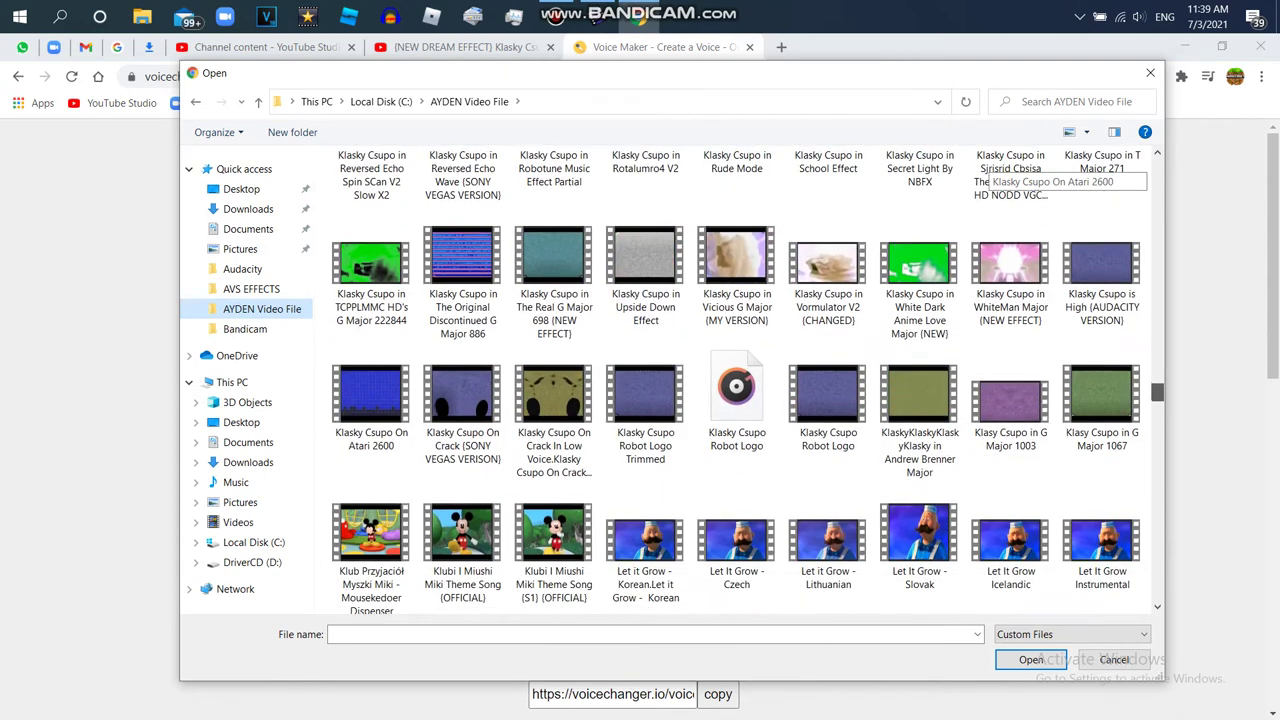
double_click(731, 522)
Step: Set the Pitch Shift effect's shift to -2 and regenerate the output audio
left_click_drag(1272, 256, 1272, 310)
left_click_drag(715, 479, 456, 479)
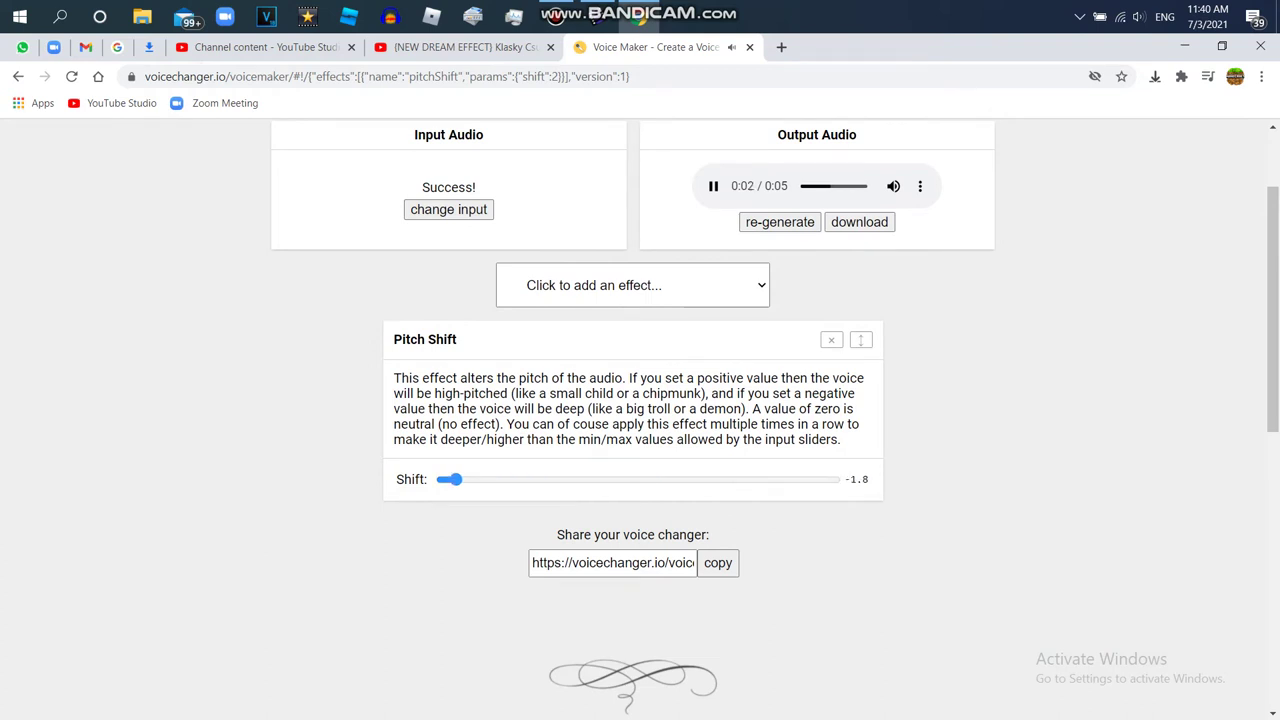
left_click(779, 222)
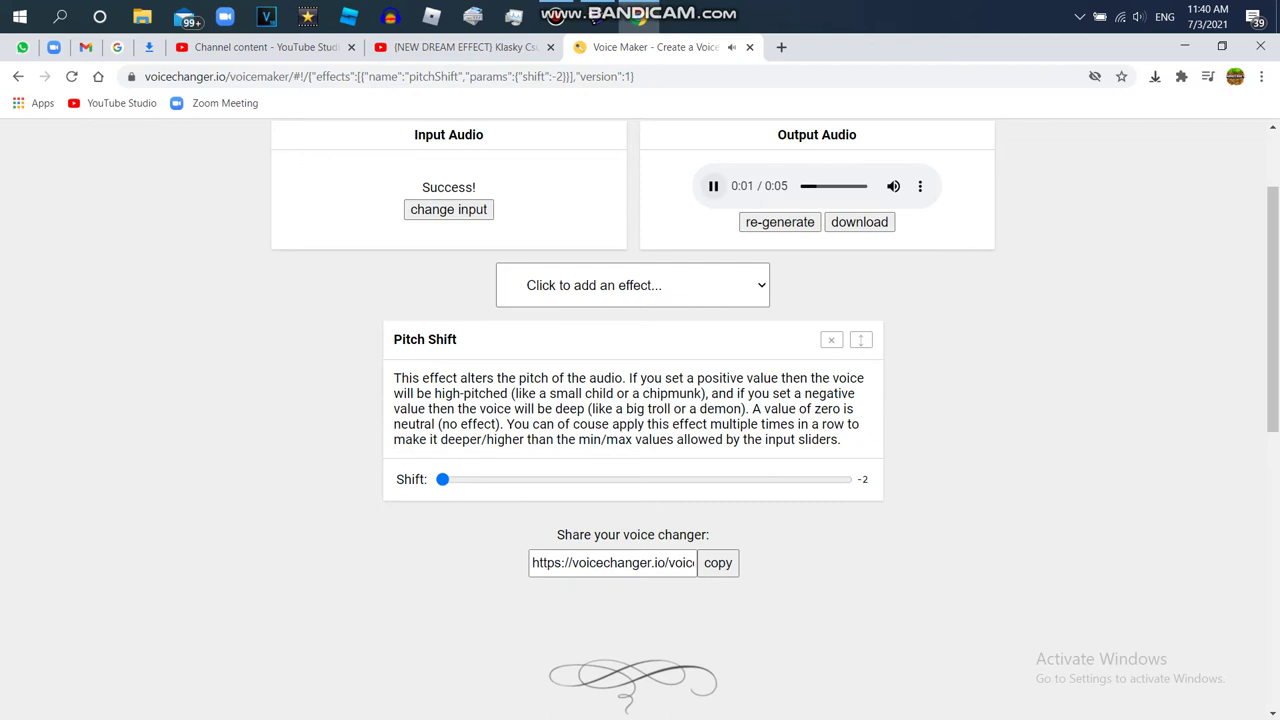
Step: Regenerate the output with a pitch shift of -1.95, change the shift to -1, and pause the playback
left_click_drag(442, 479, 446, 479)
left_click(779, 222)
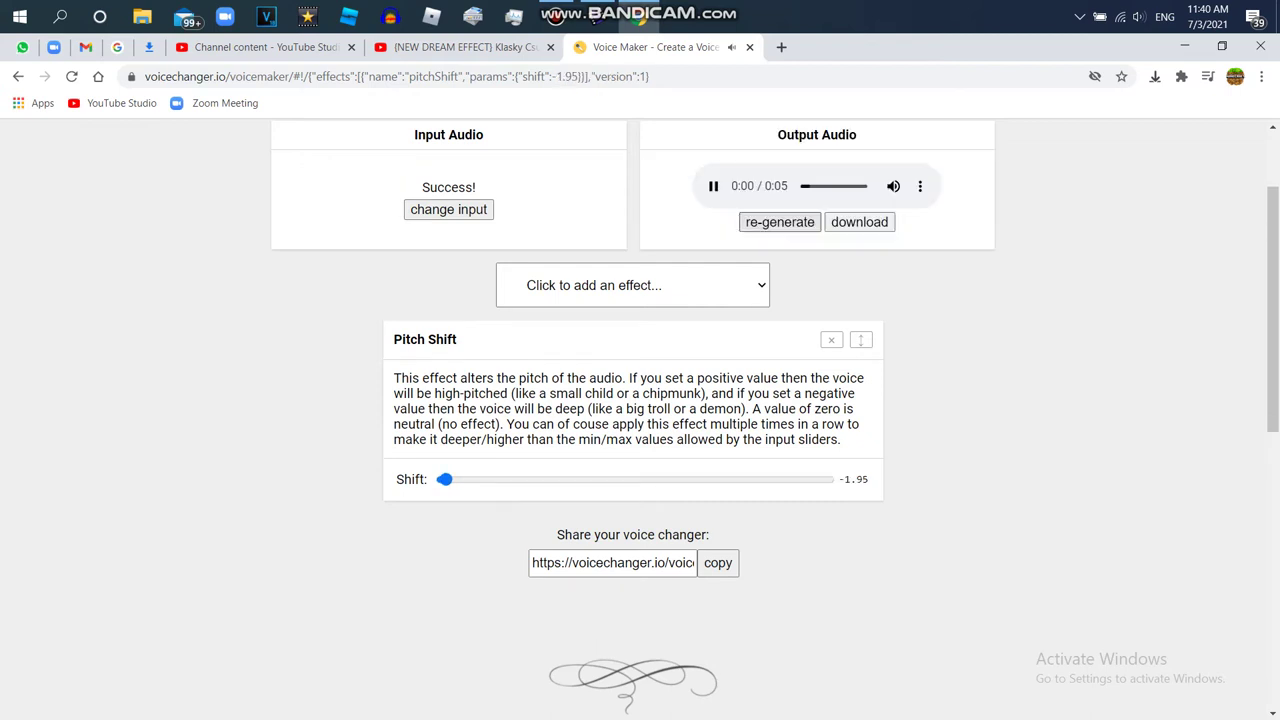
left_click_drag(446, 479, 467, 479)
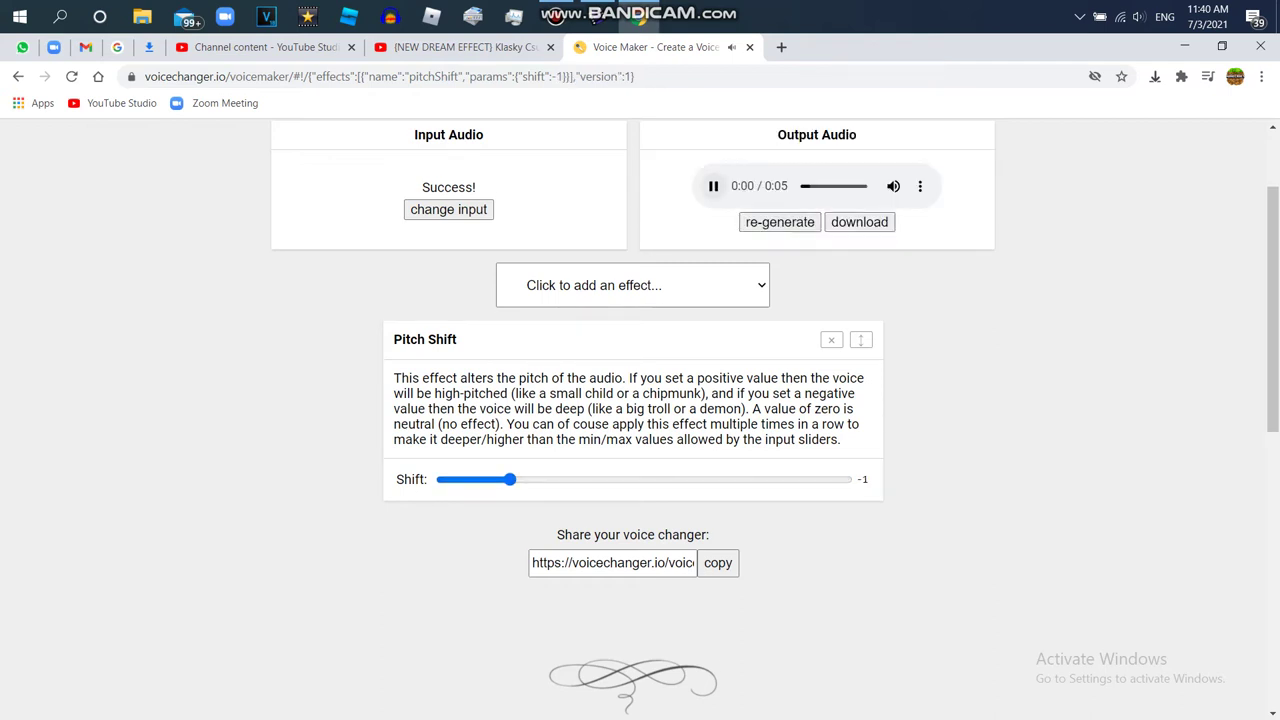
left_click(713, 186)
Step: Add a second Pitch Shift effect and set its shift to -1
left_click(632, 285)
left_click(558, 331)
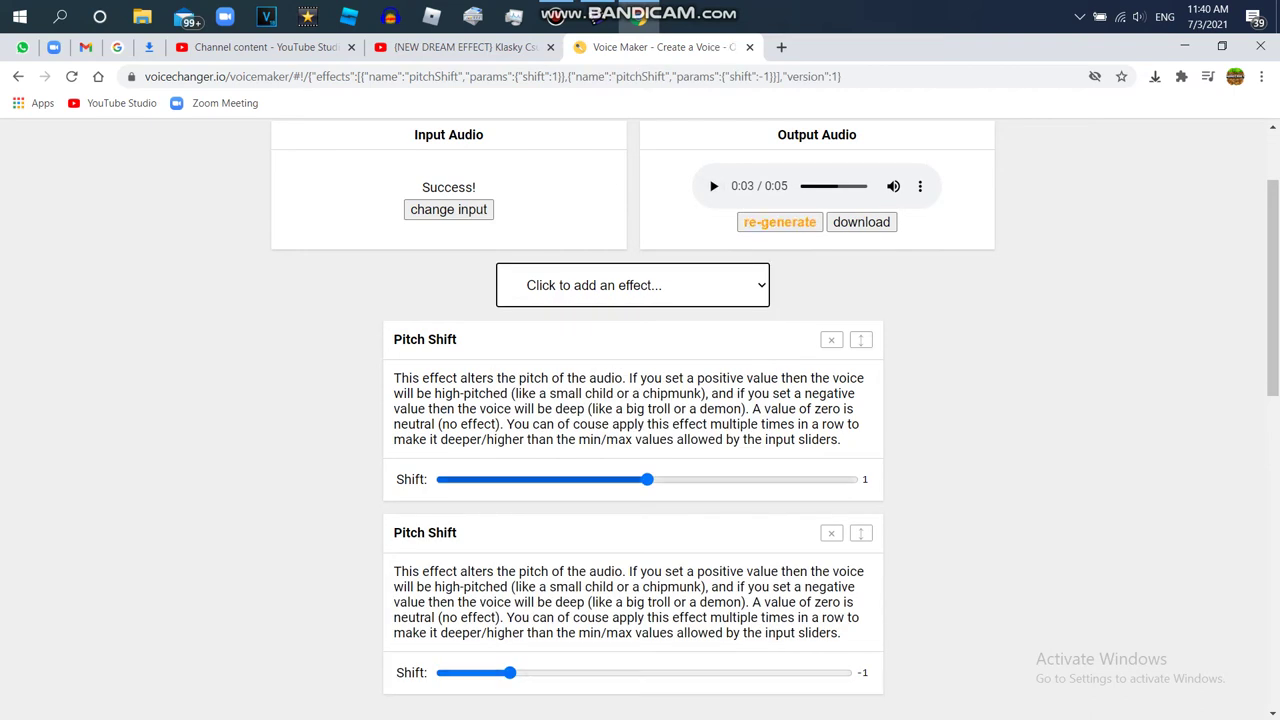
left_click_drag(647, 479, 510, 479)
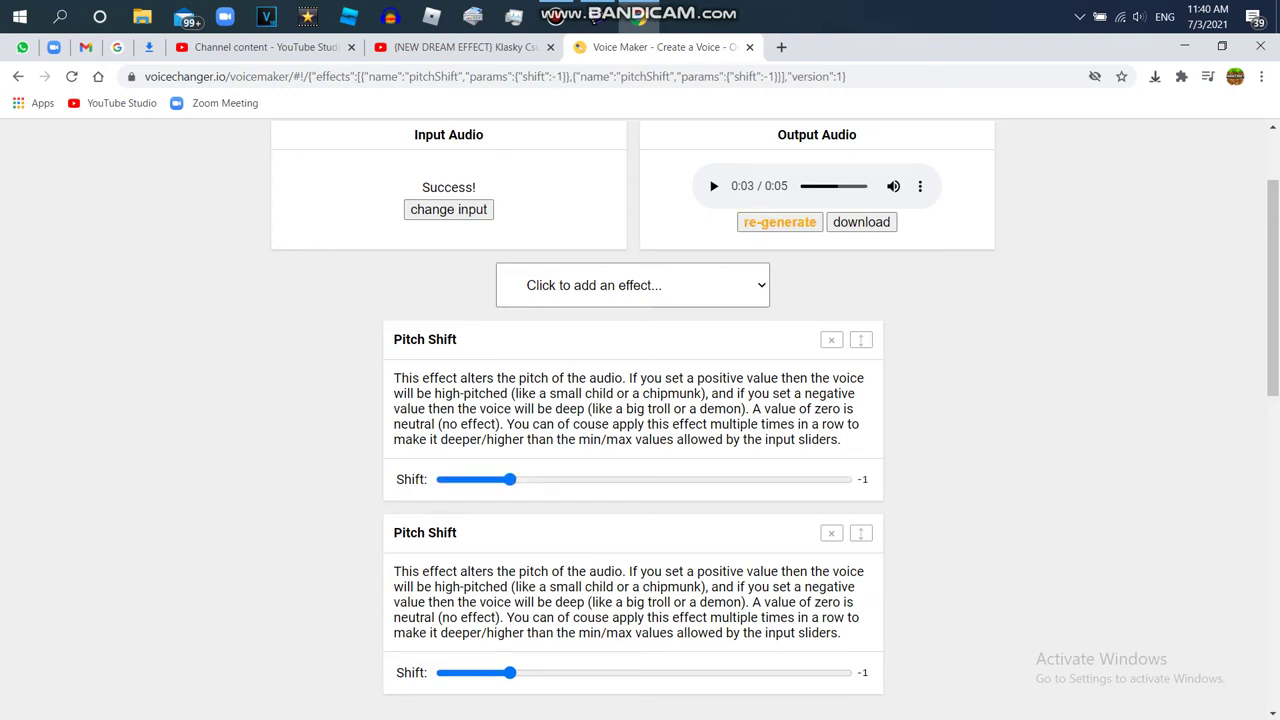
Step: Add the Overdrive Distortion effect to the voice's effect chain
left_click(632, 285)
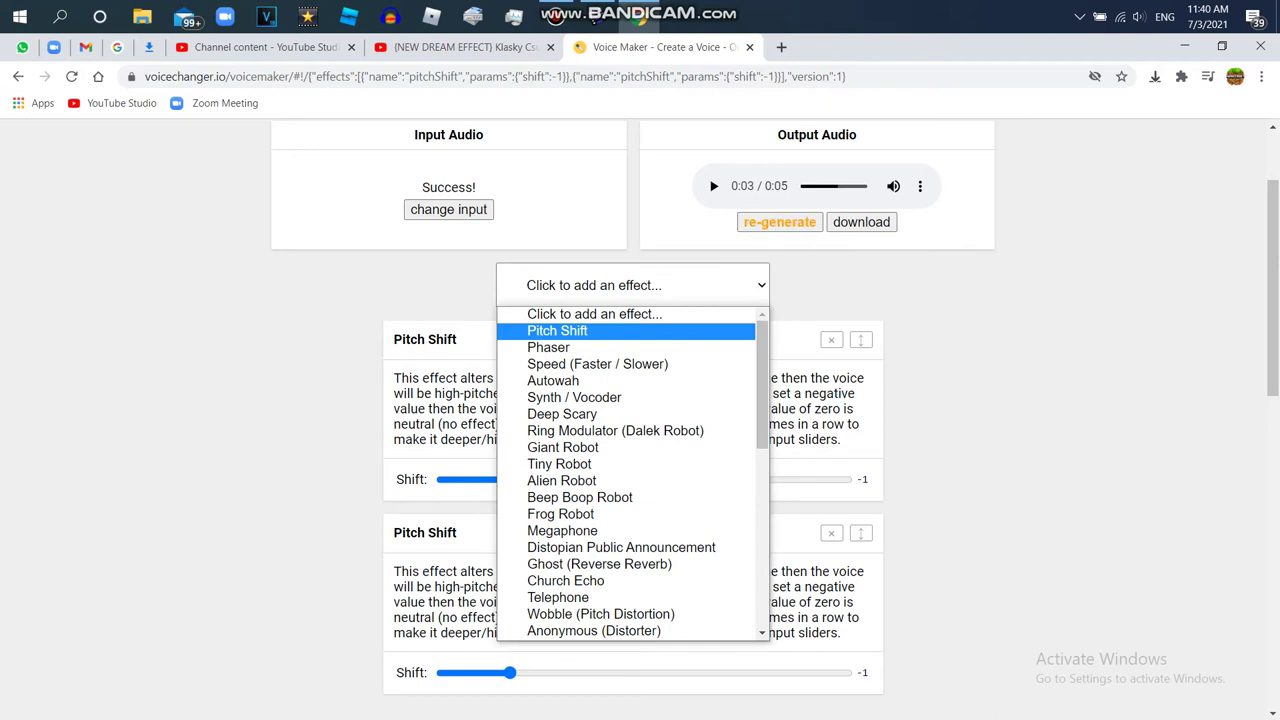
scroll(632, 470, "down", 2)
scroll(632, 470, "down", 5)
scroll(632, 470, "down", 4)
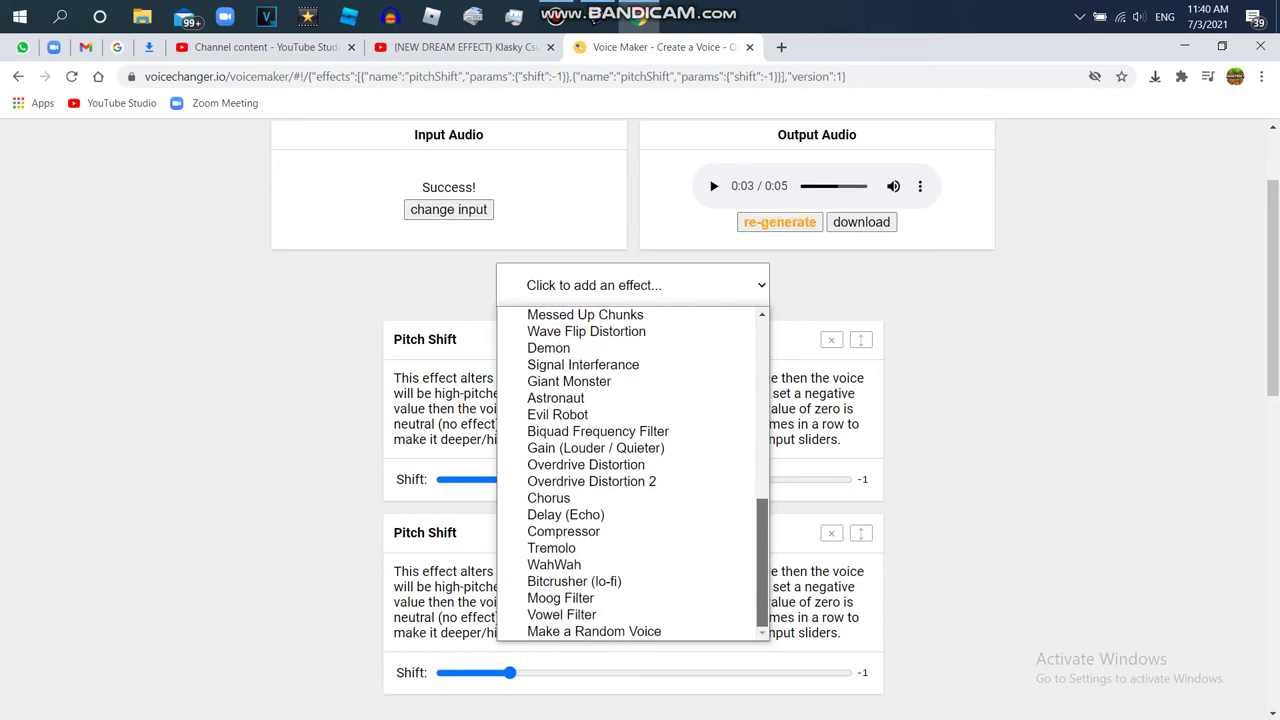
scroll(632, 470, "up", 1)
scroll(632, 470, "down", 1)
left_click(586, 464)
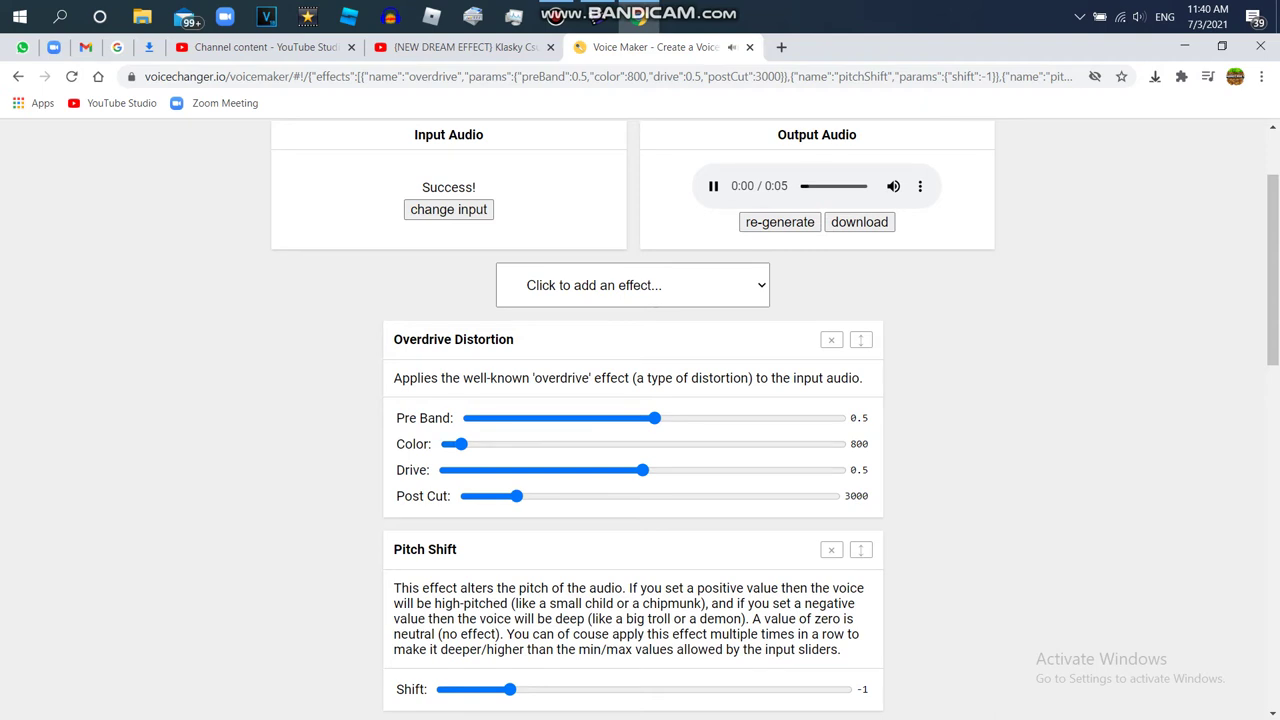
Step: Set the Overdrive Distortion to Pre Band 1, Color 22050, Drive 1 and Post Cut 22050
left_click_drag(654, 418, 852, 418)
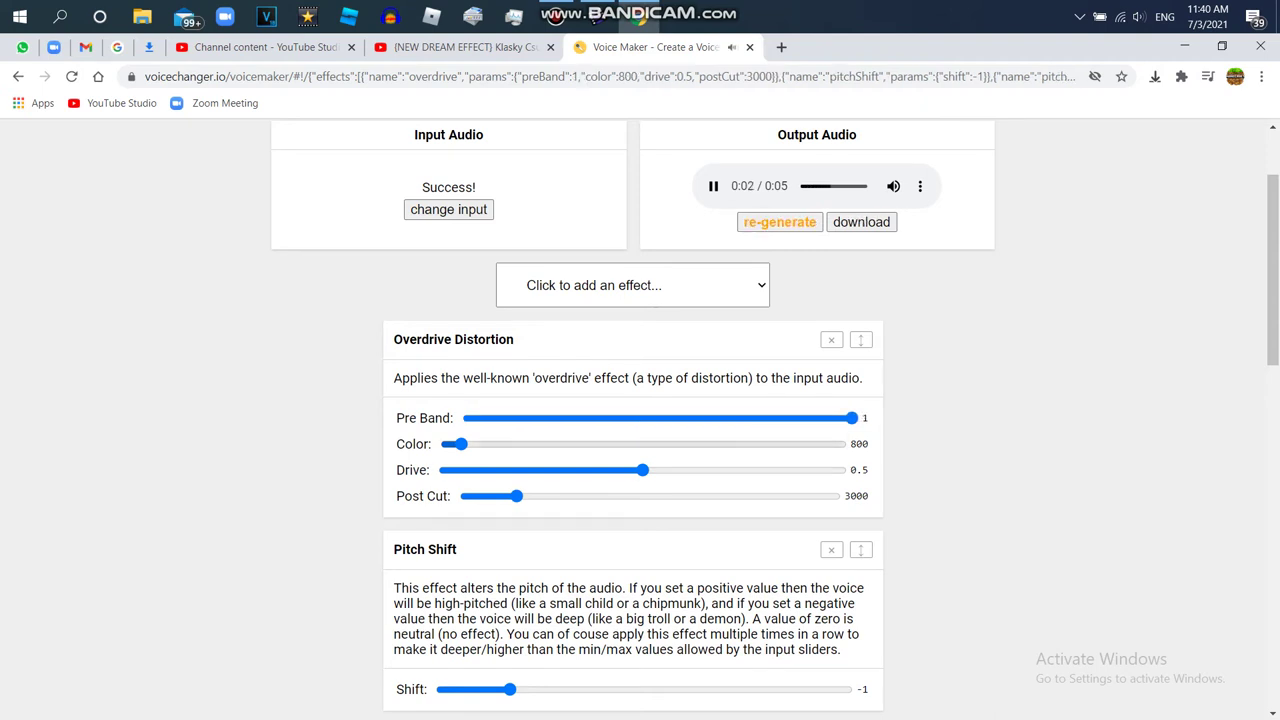
key("Tab")
key("End")
key("Tab")
key("End")
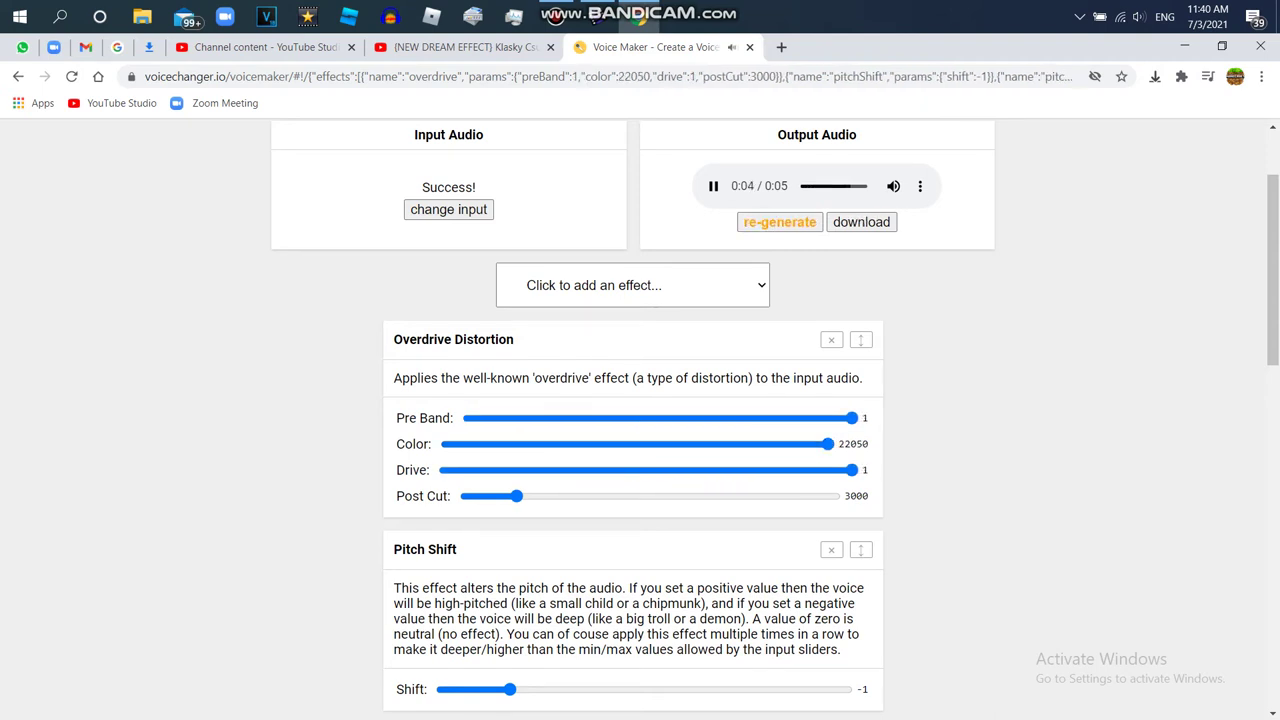
key("Tab")
key("End")
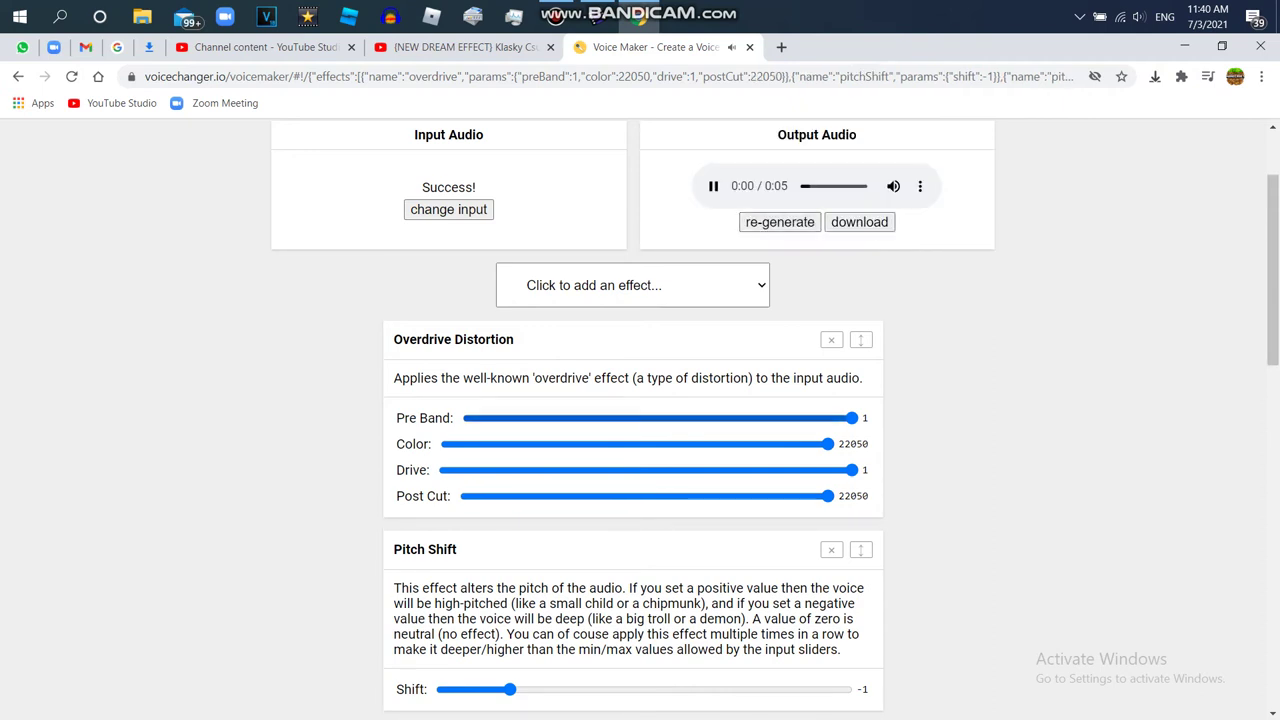
Step: Add the Bitcrusher (lo-fi) effect to the voice's effect chain
left_click(632, 285)
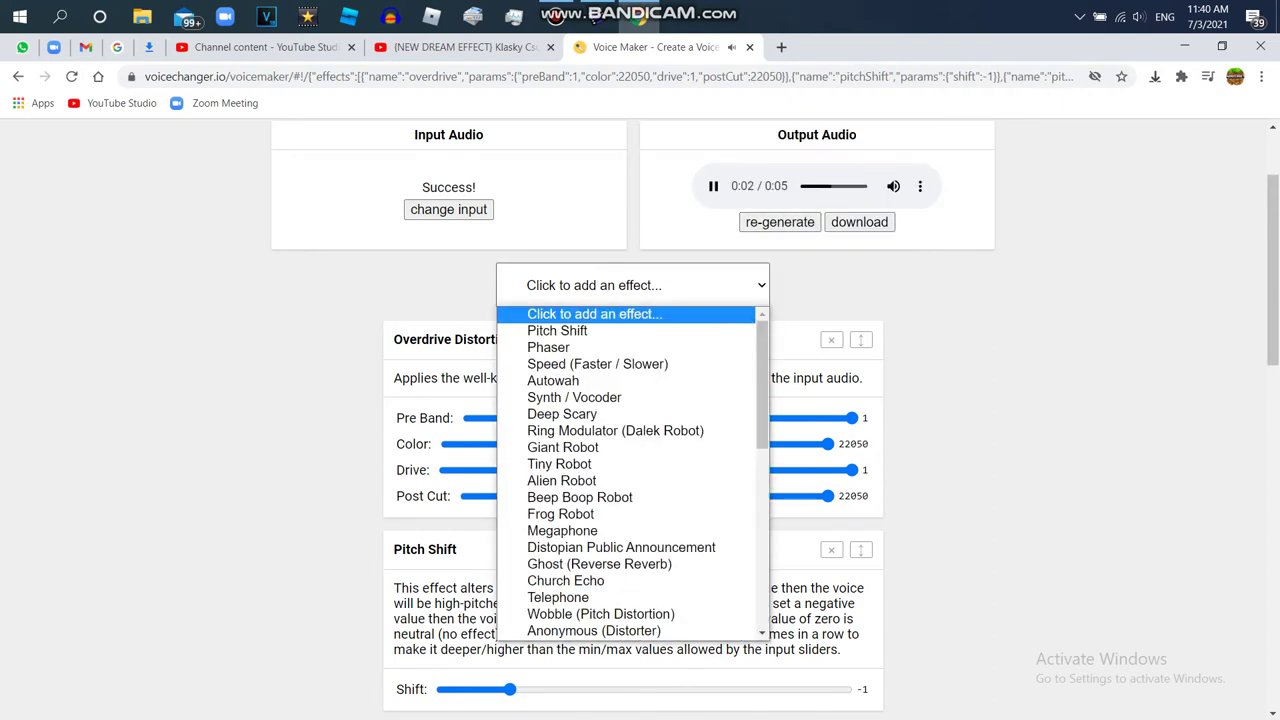
scroll(630, 475, "down", 4)
scroll(630, 475, "down", 2)
left_click(590, 577)
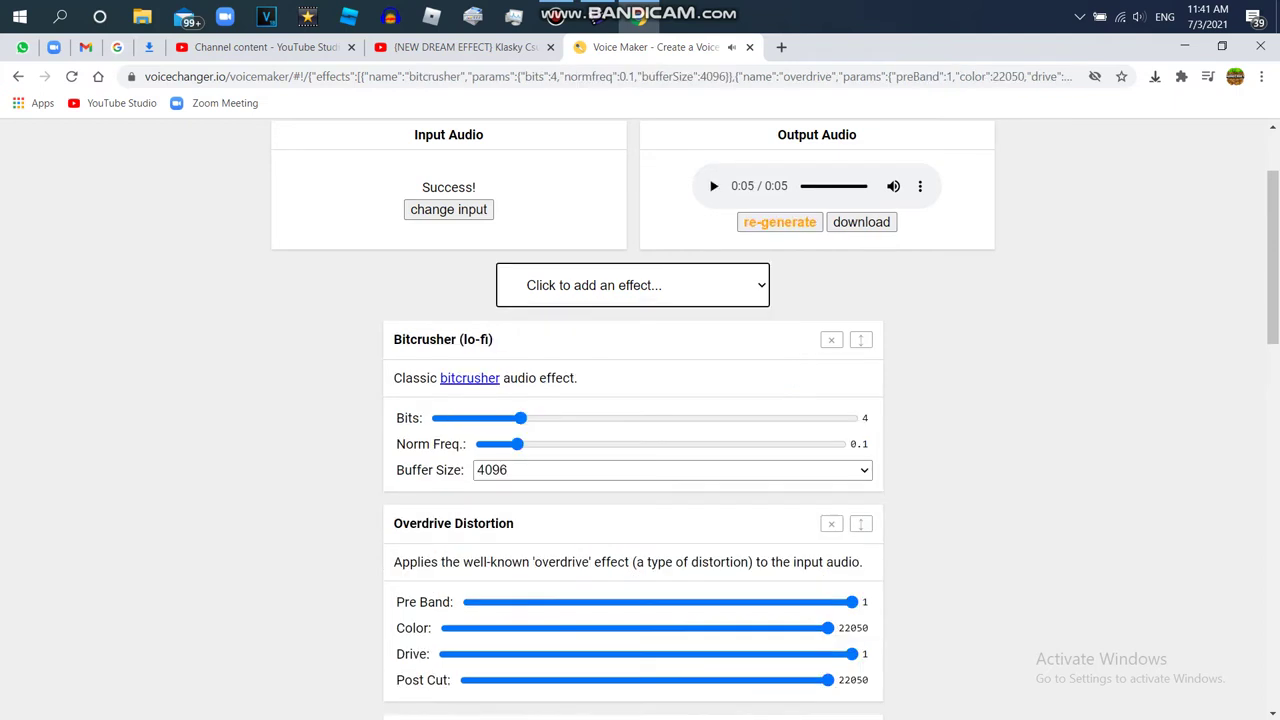
Step: Set the Bitcrusher to 16 bits, a norm frequency of 0.03 and a buffer size of 16384
left_click_drag(520, 418, 846, 418)
left_click_drag(517, 444, 488, 444)
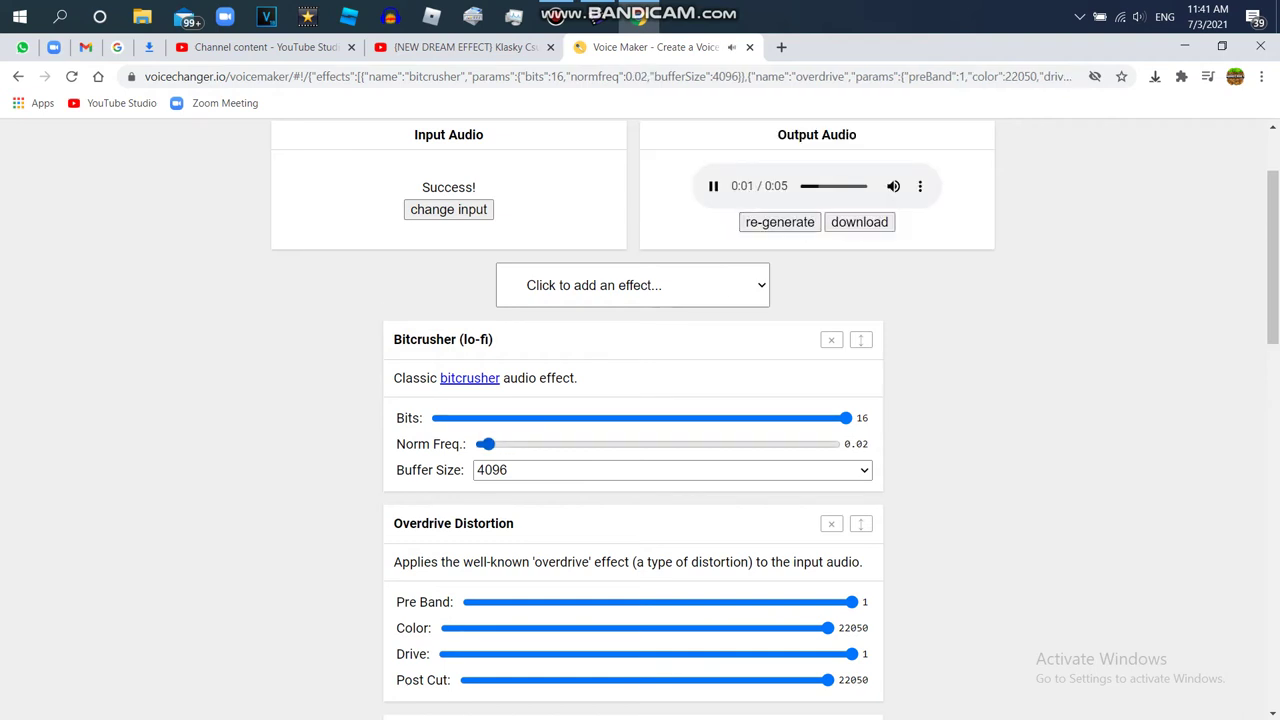
left_click(779, 222)
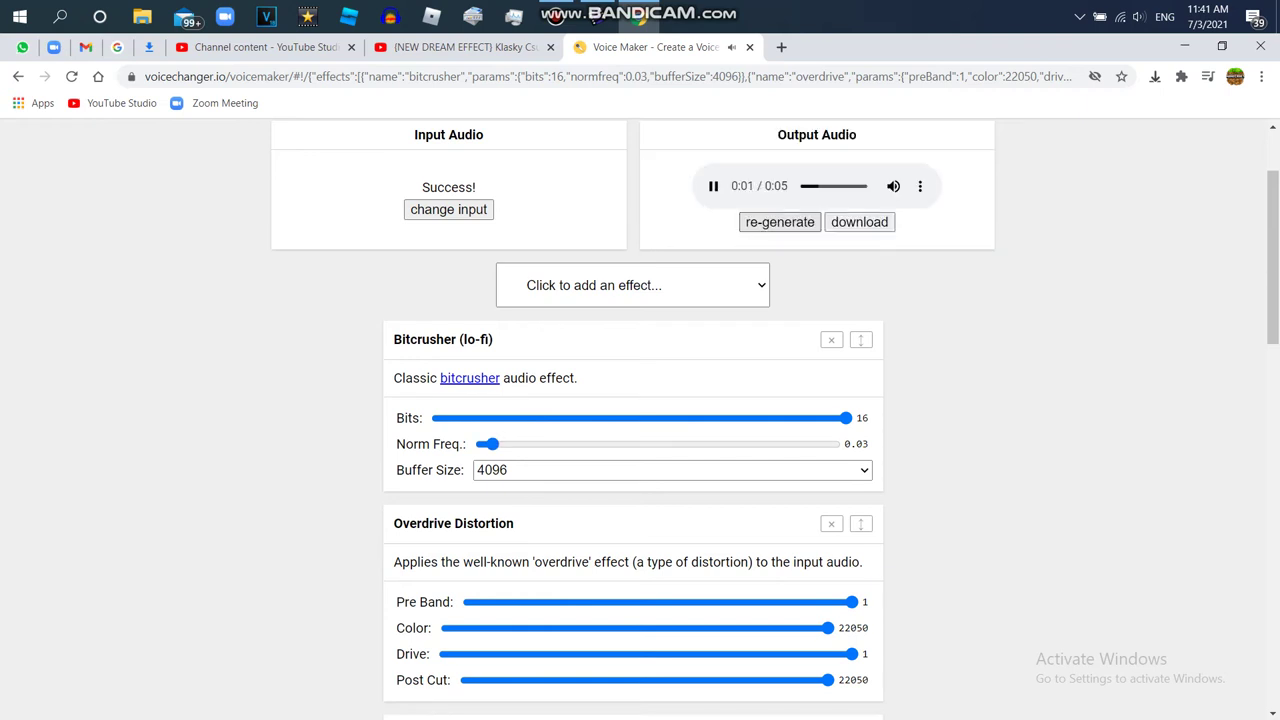
left_click(672, 470)
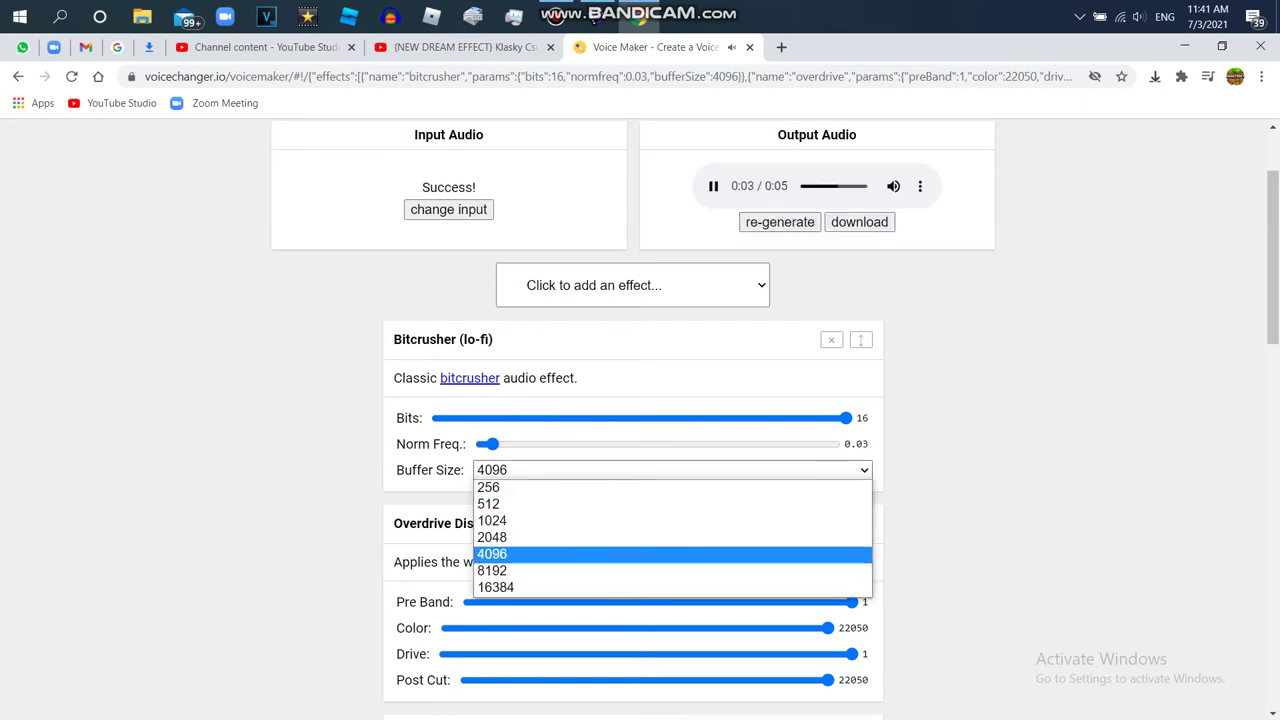
left_click(672, 589)
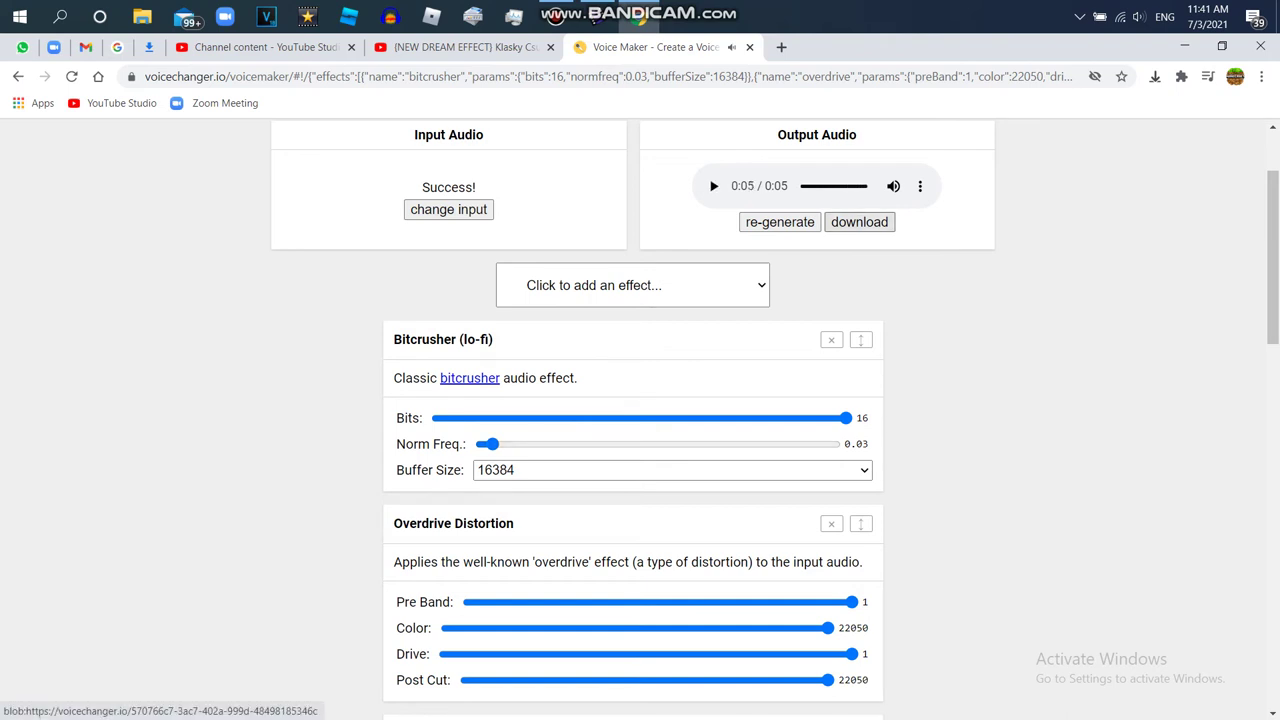
Step: Move the Bitcrusher effect below both Pitch Shift effects at the end of the chain and play the output audio
scroll(859, 222, "down", 1)
left_click(860, 252)
left_click(834, 286)
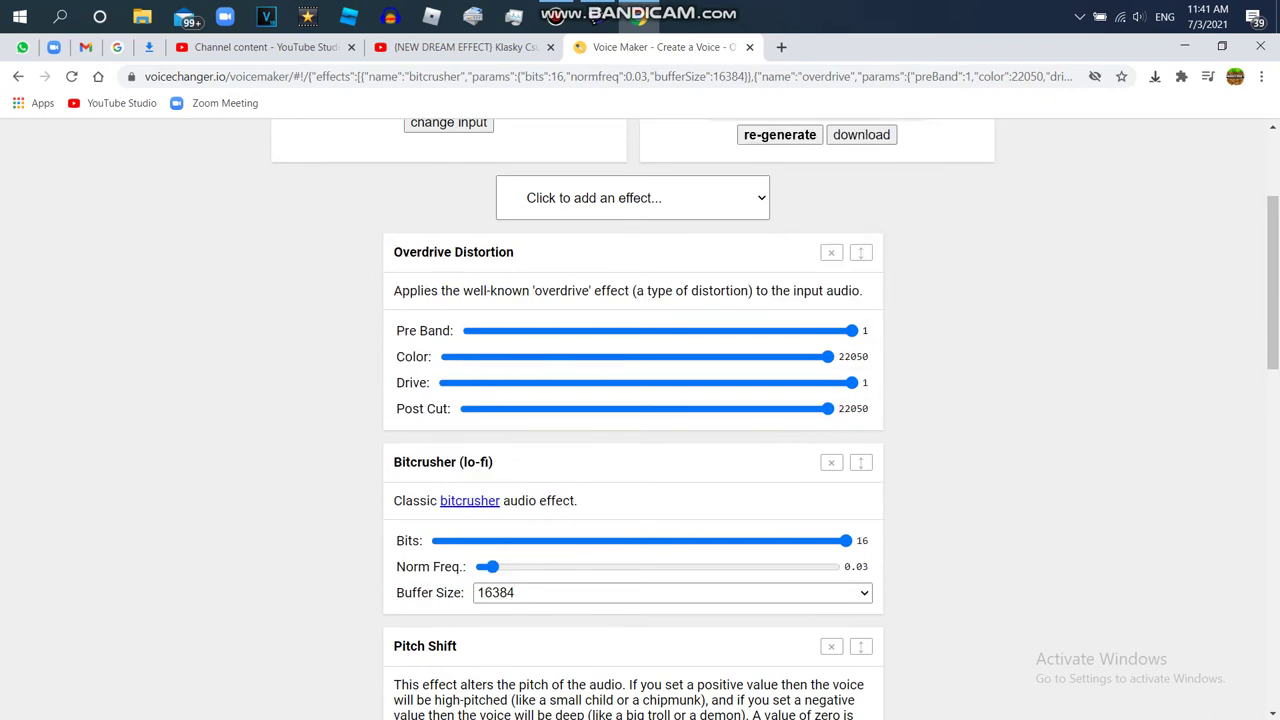
left_click(860, 462)
left_click(834, 494)
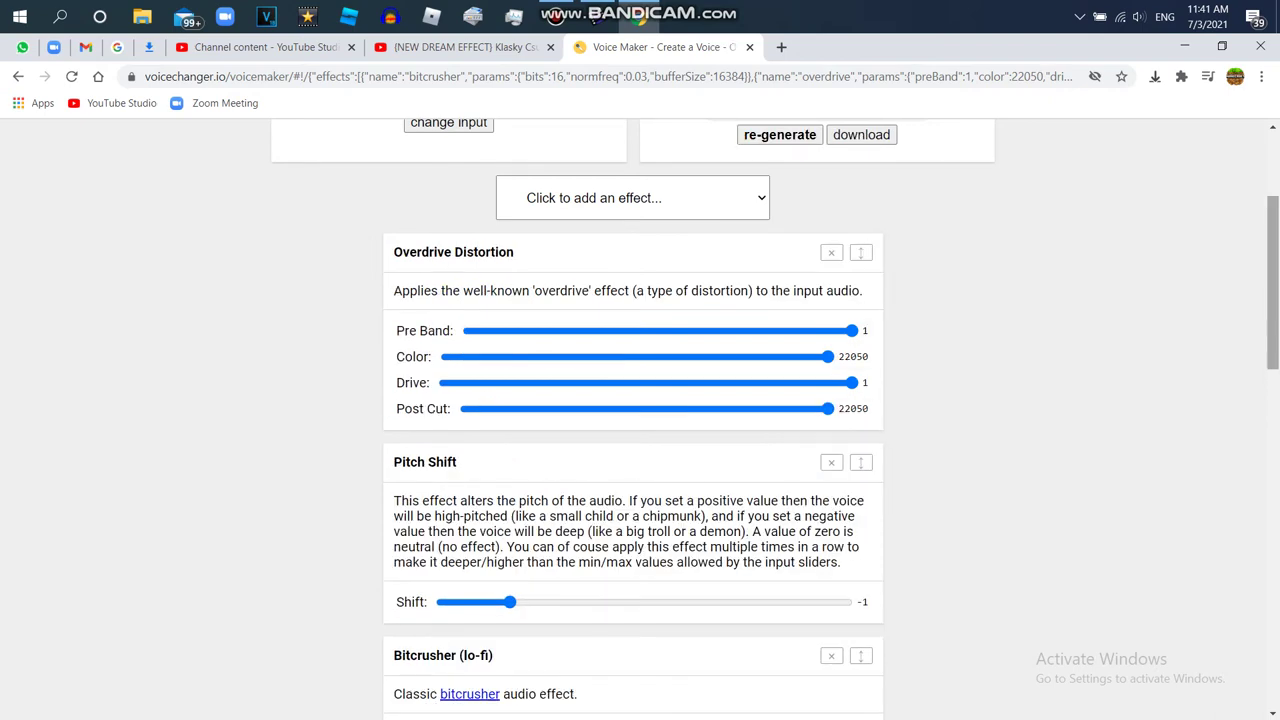
scroll(834, 494, "down", 4)
left_click(860, 300)
left_click(834, 334)
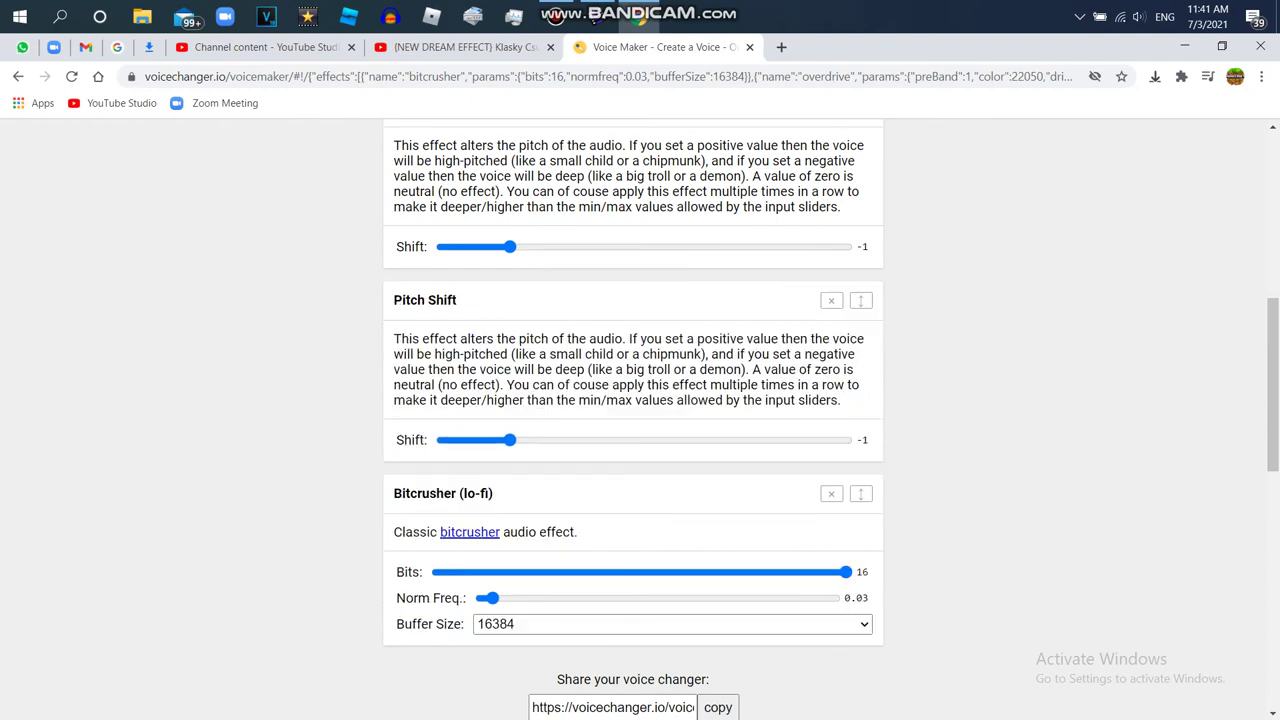
left_click_drag(394, 300, 856, 369)
left_click_drag(1272, 384, 1272, 218)
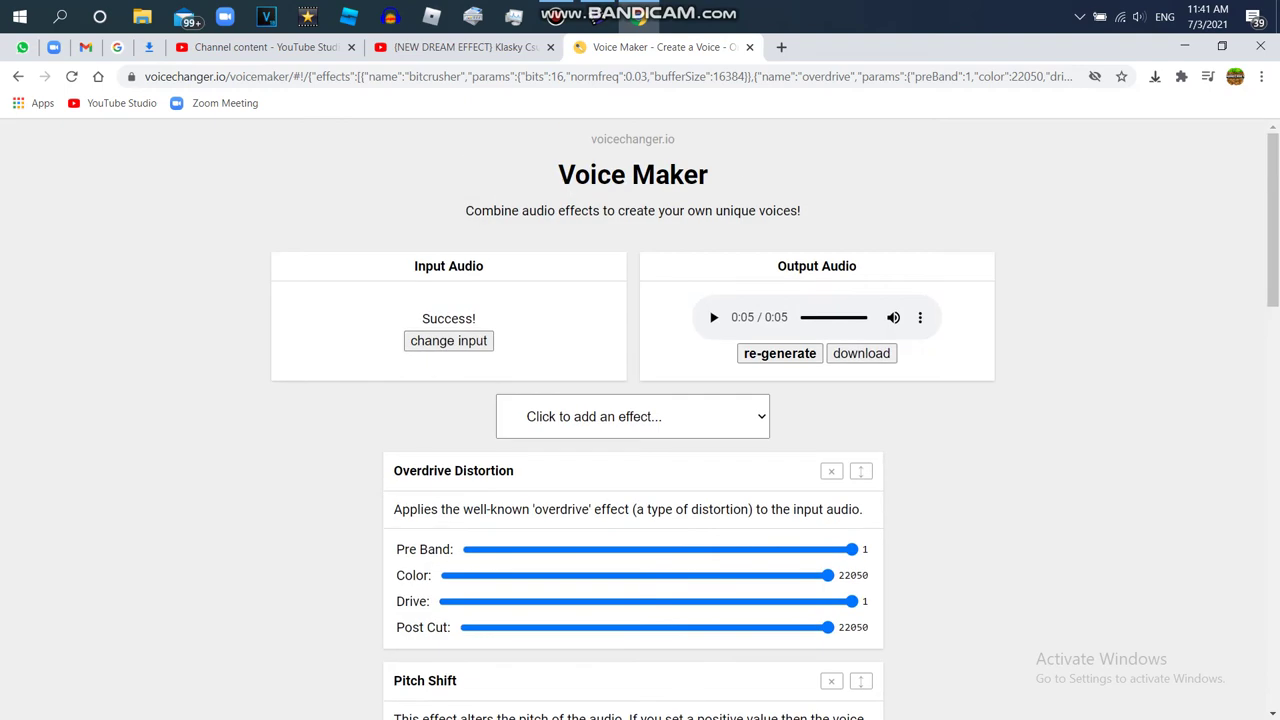
left_click(713, 317)
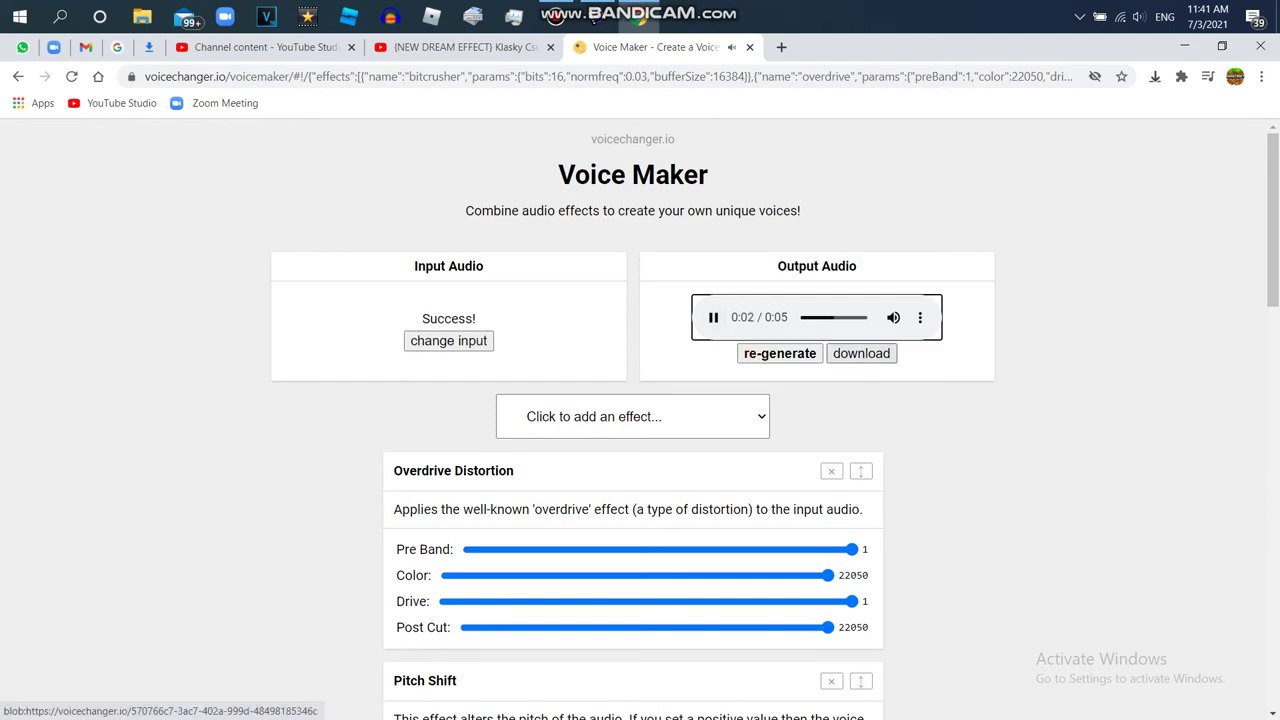
Step: Move the Bitcrusher effect back to first place in the chain, above the Overdrive Distortion
scroll(861, 353, "down", 6)
left_click(860, 422)
left_click(826, 424)
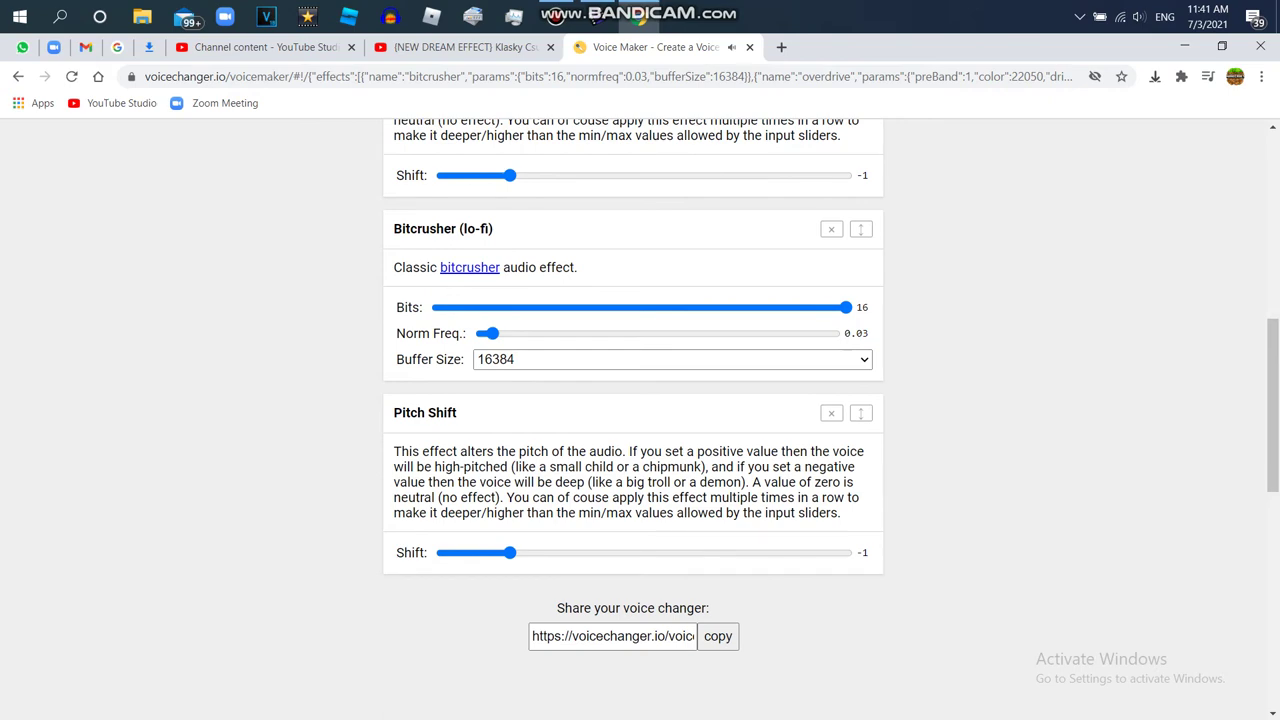
left_click(860, 229)
left_click(826, 231)
scroll(826, 231, "up", 3)
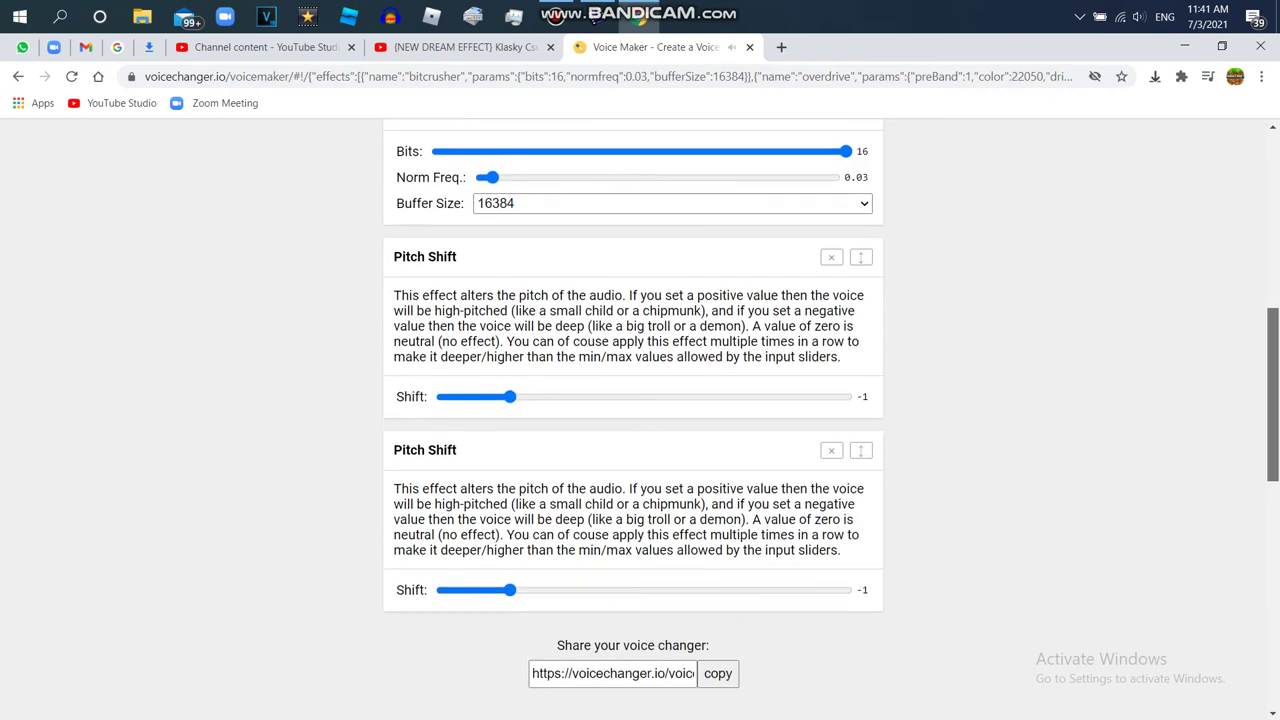
scroll(633, 400, "up", 2)
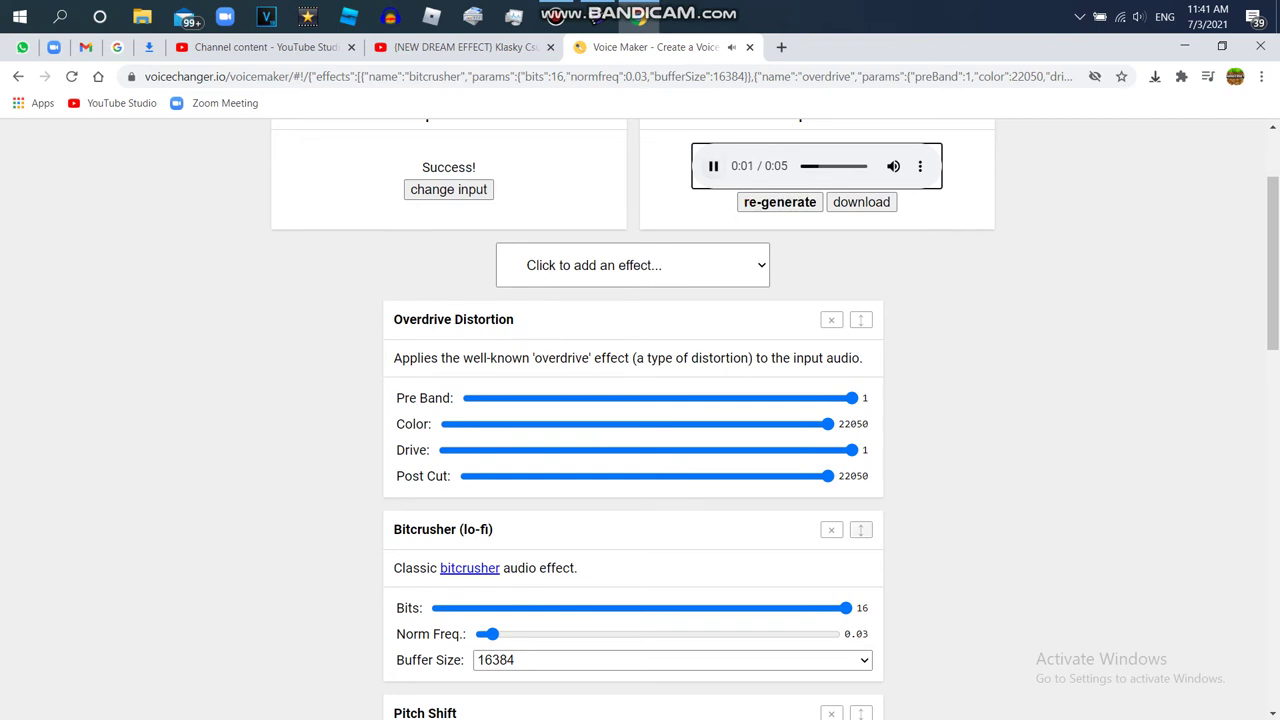
left_click(860, 529)
left_click(826, 531)
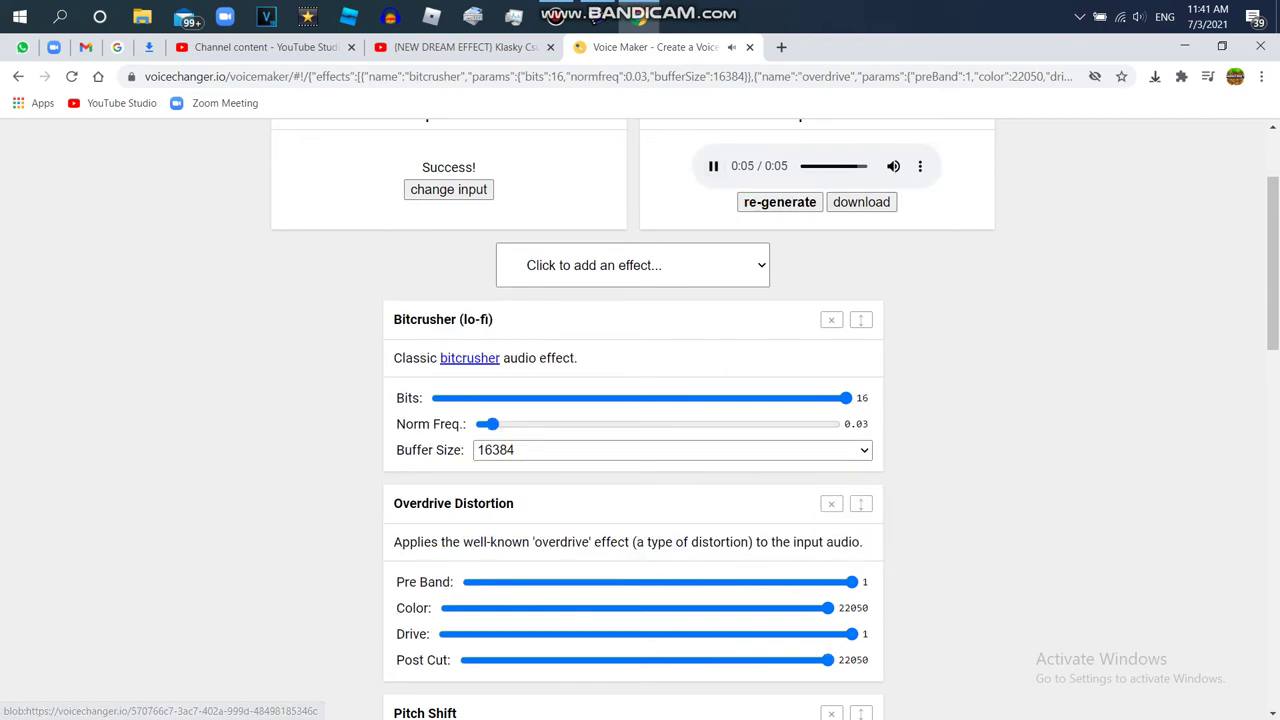
Step: Download the output audio, close the Voice Maker page and switch to the media library in AVS Video Editor
left_click(861, 202)
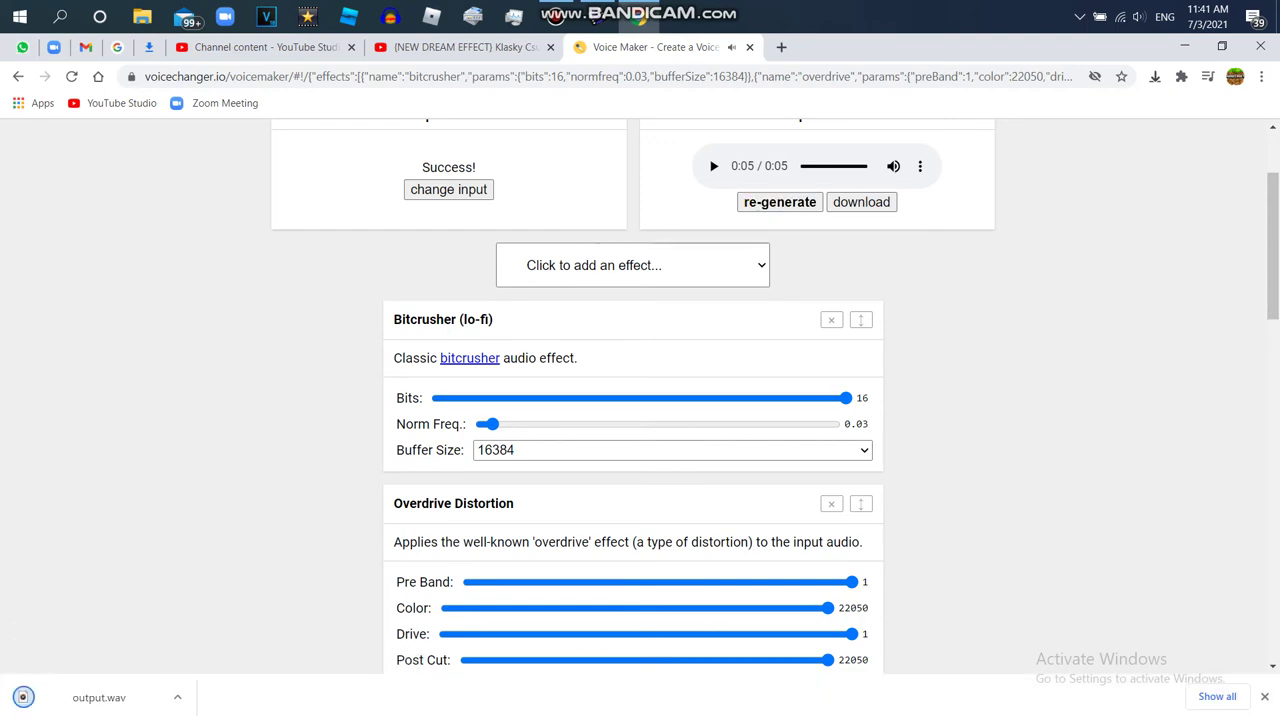
key("ctrl+w")
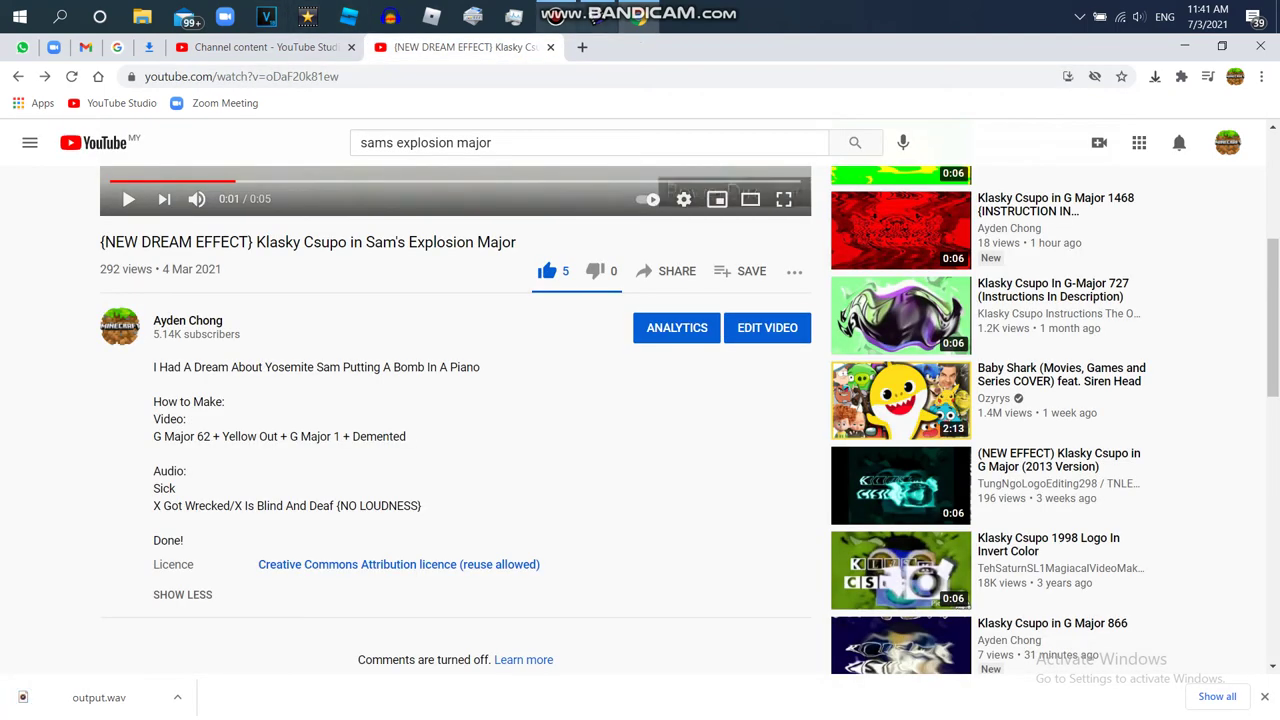
left_click(594, 20)
left_click(111, 405)
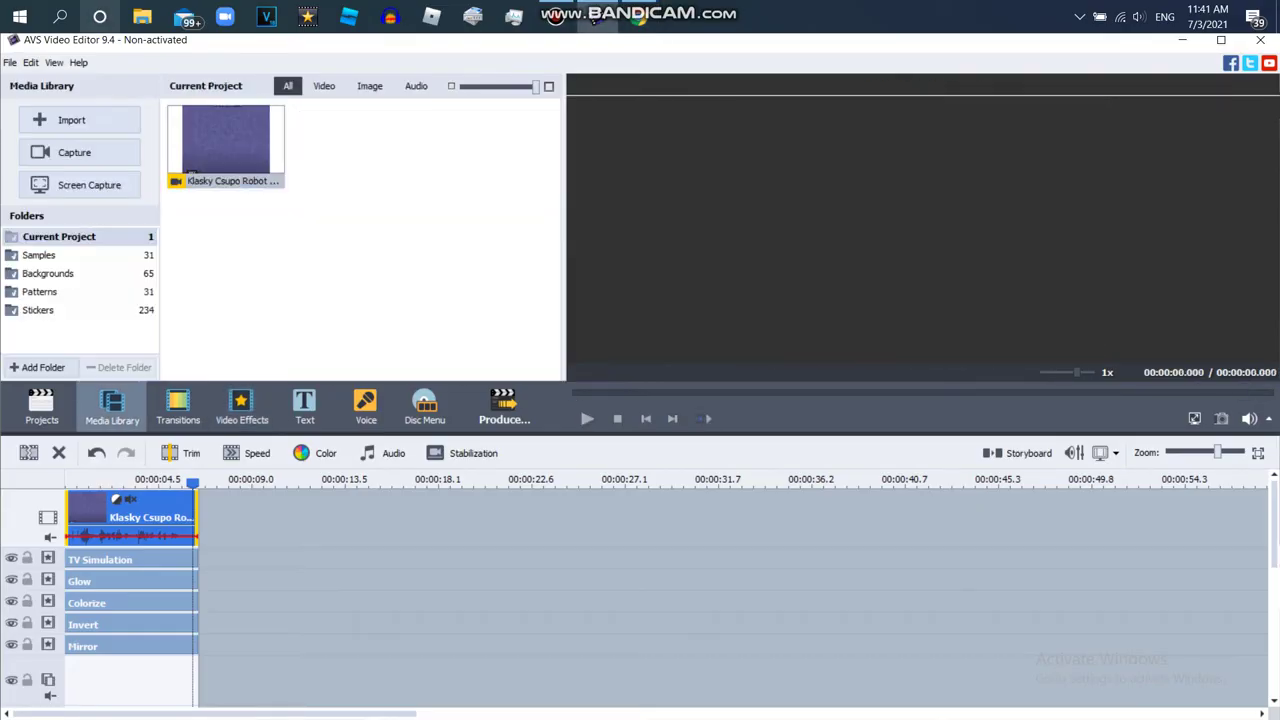
Step: Import the output WAV file from the Downloads folder and place it at the start of the audio track
left_click(79, 119)
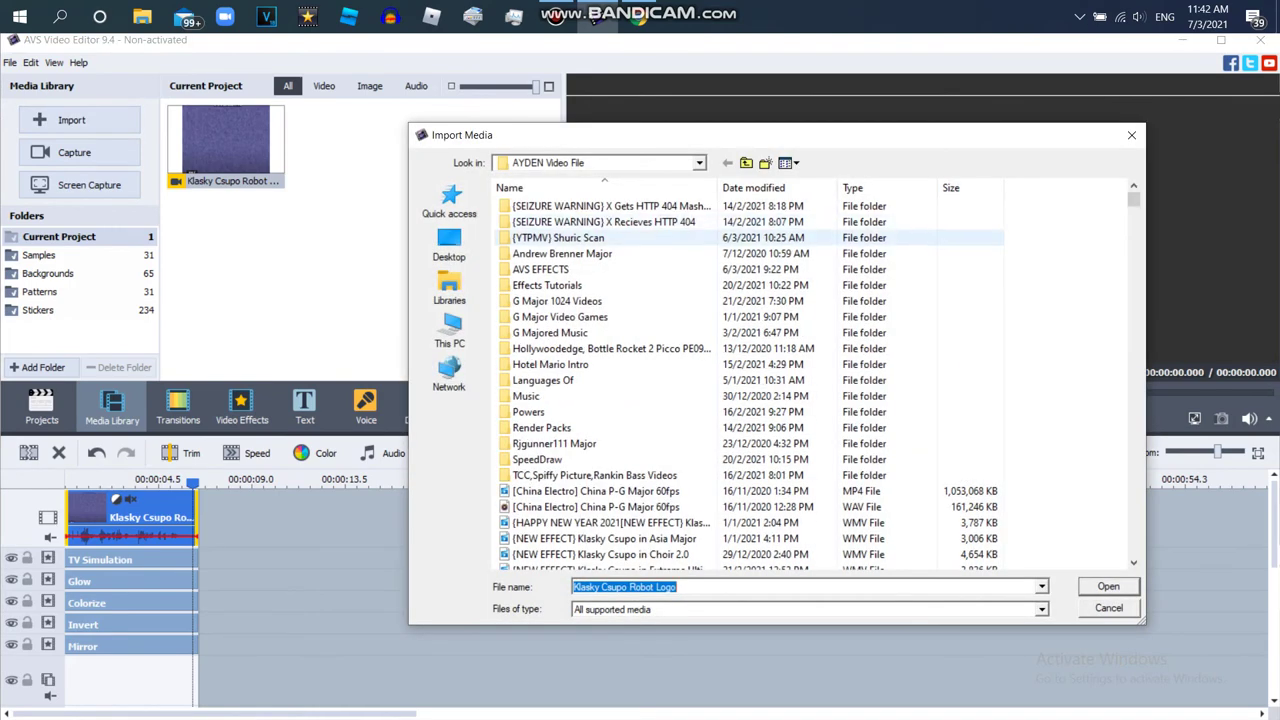
left_click(450, 245)
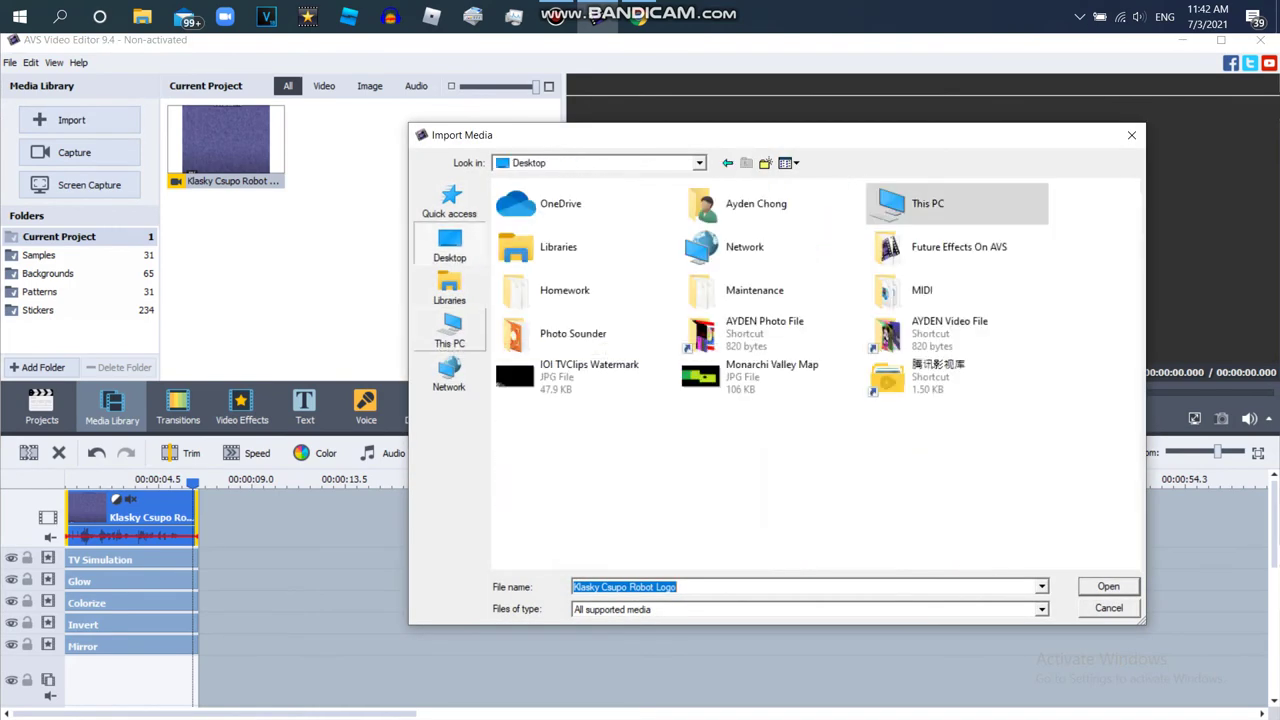
double_click(920, 204)
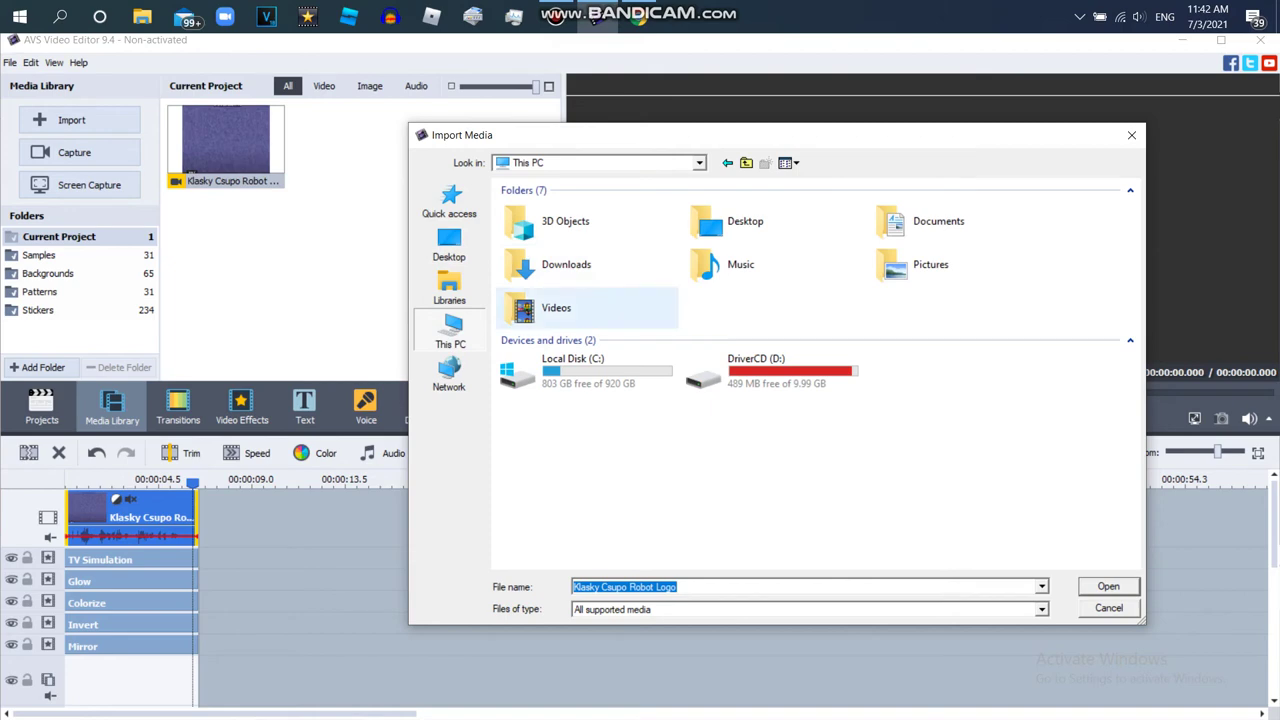
double_click(566, 264)
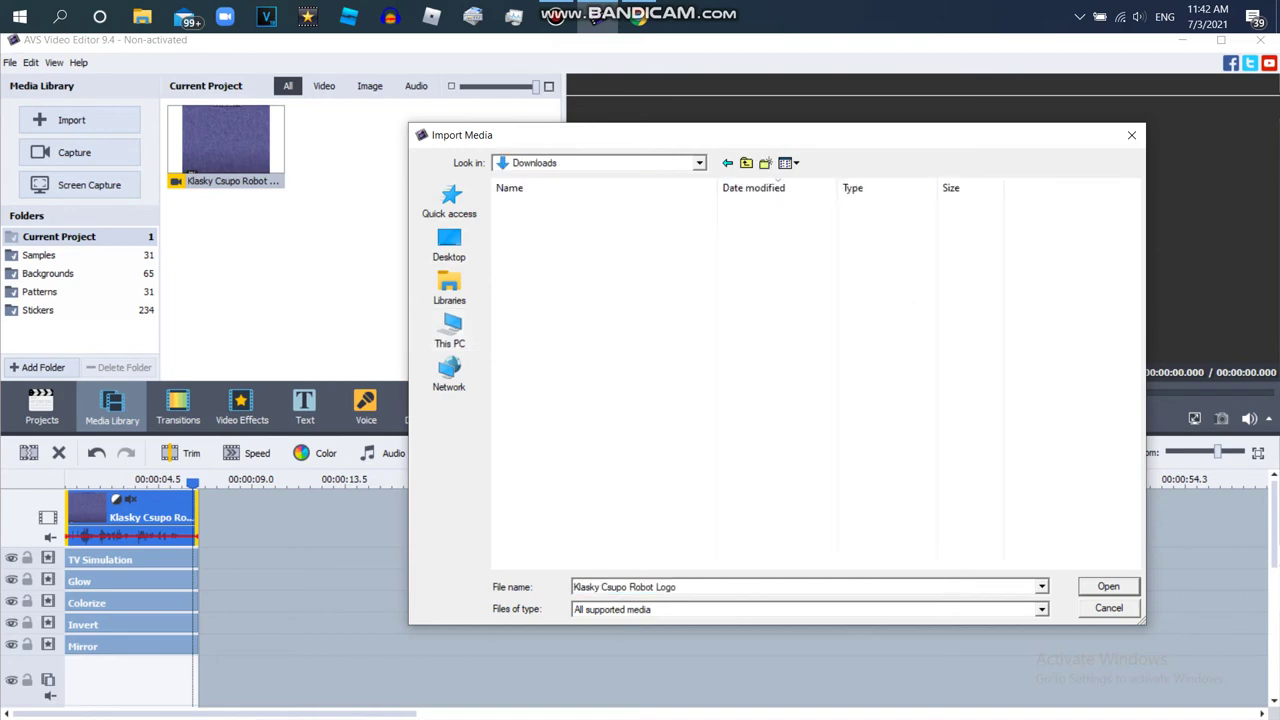
left_click(566, 223)
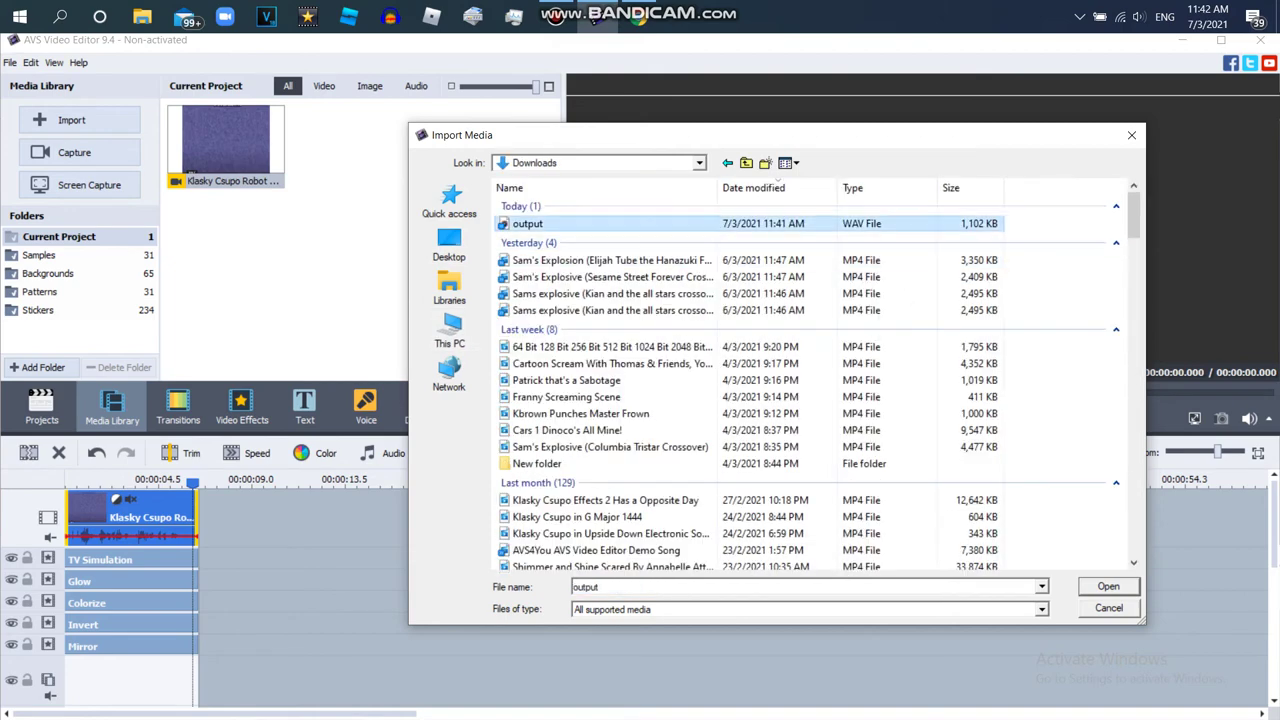
double_click(566, 223)
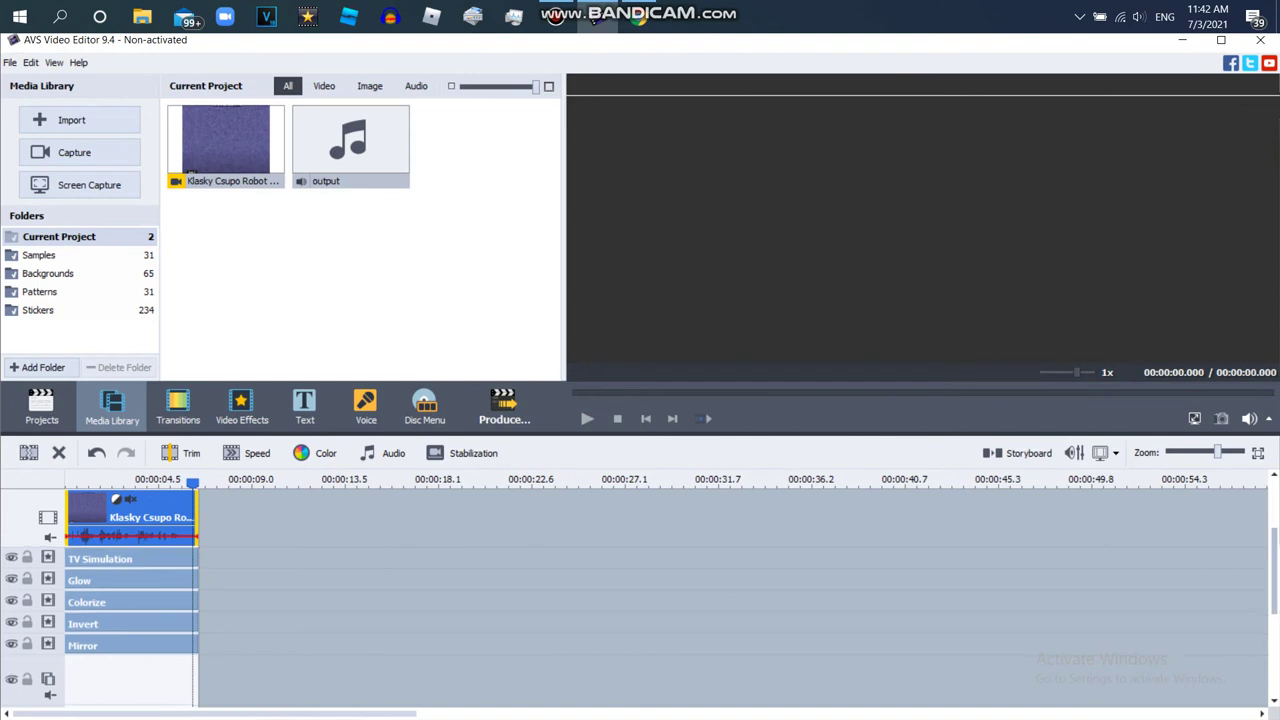
left_click_drag(350, 145, 130, 660)
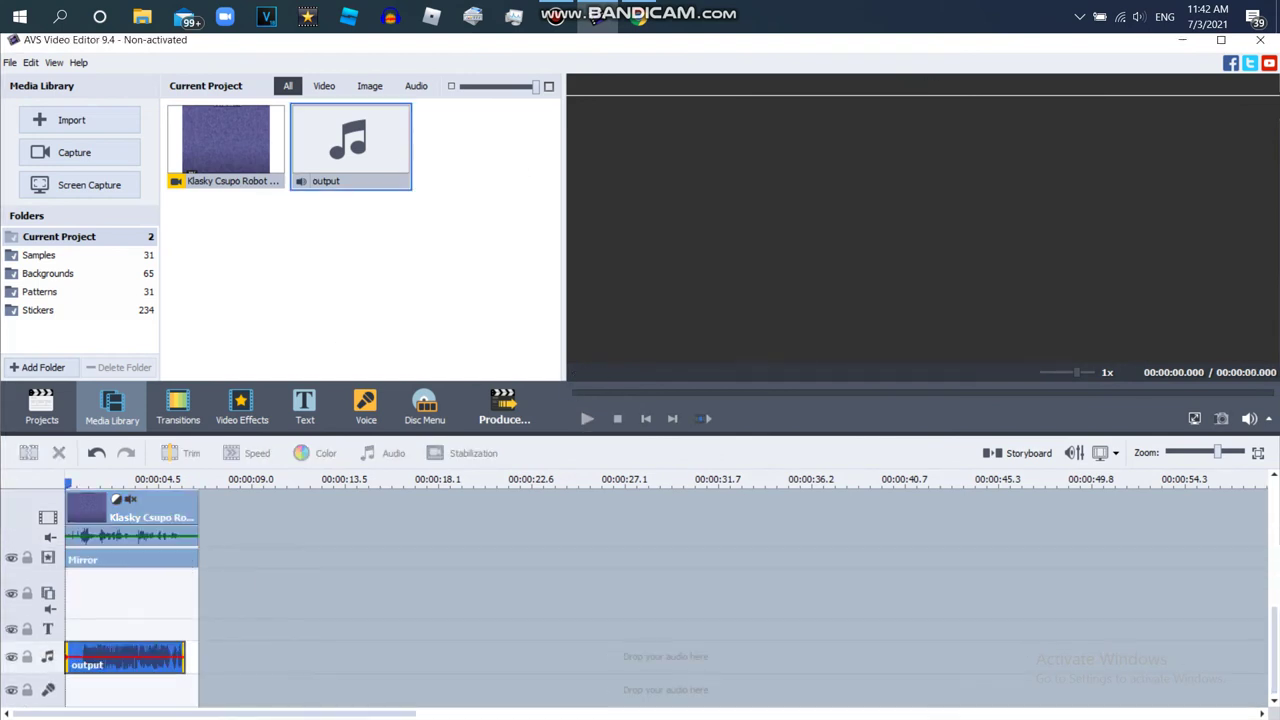
Step: Trim the end of the Klasky Csupo Robot Logo clip to the output audio's end at 5.866 s
left_click(185, 515)
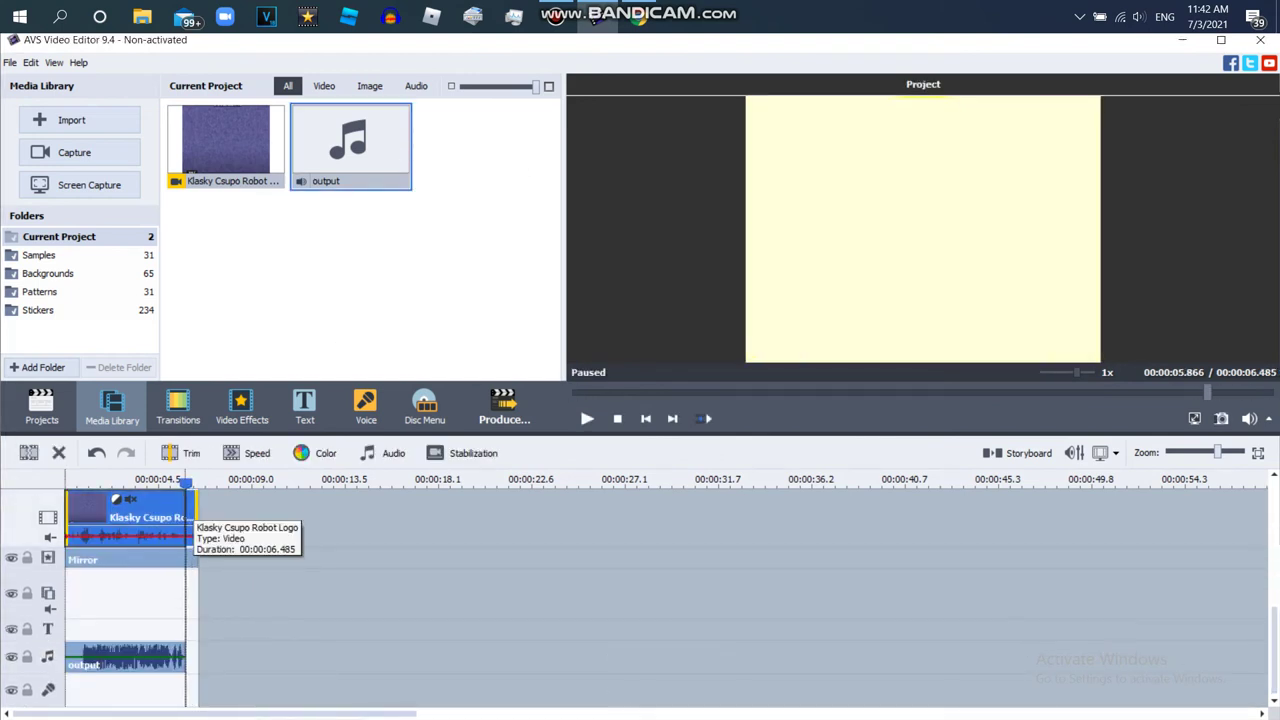
left_click(125, 656)
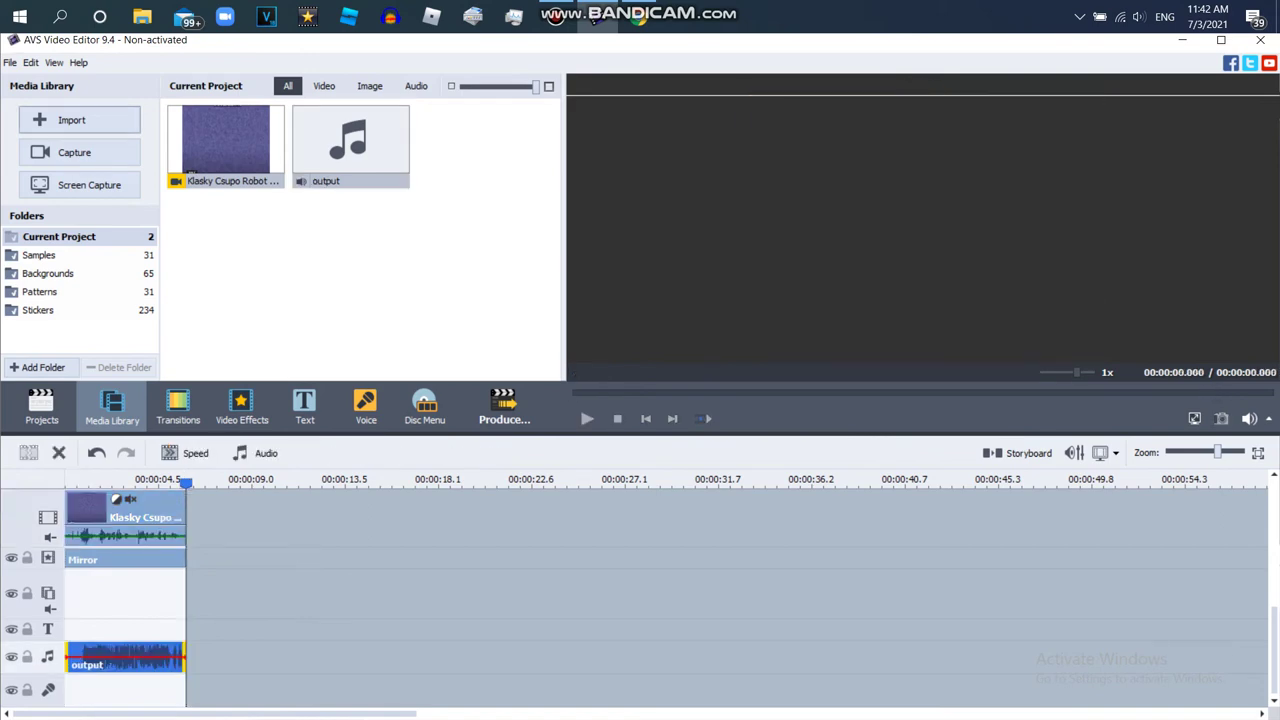
Step: Open the media import dialog, hide the Type and Size columns of the Downloads list and widen the dialog
left_click(79, 119)
right_click(1090, 194)
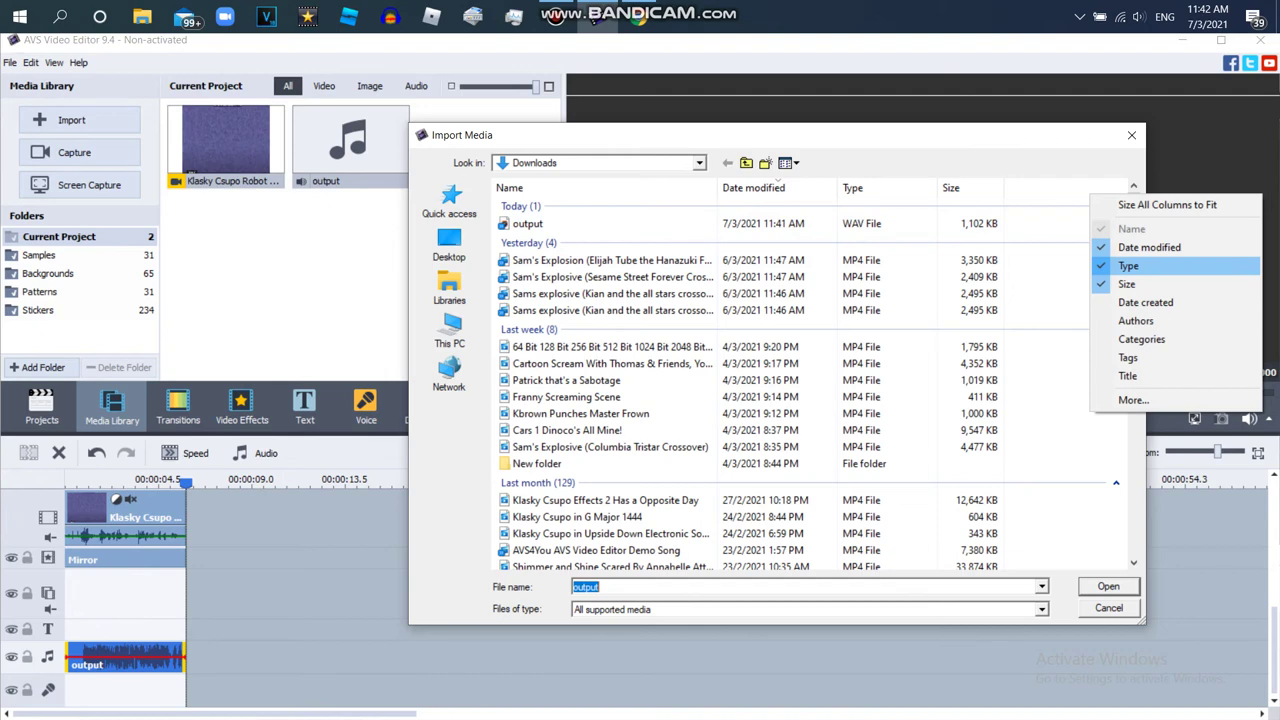
left_click(1130, 266)
right_click(1108, 186)
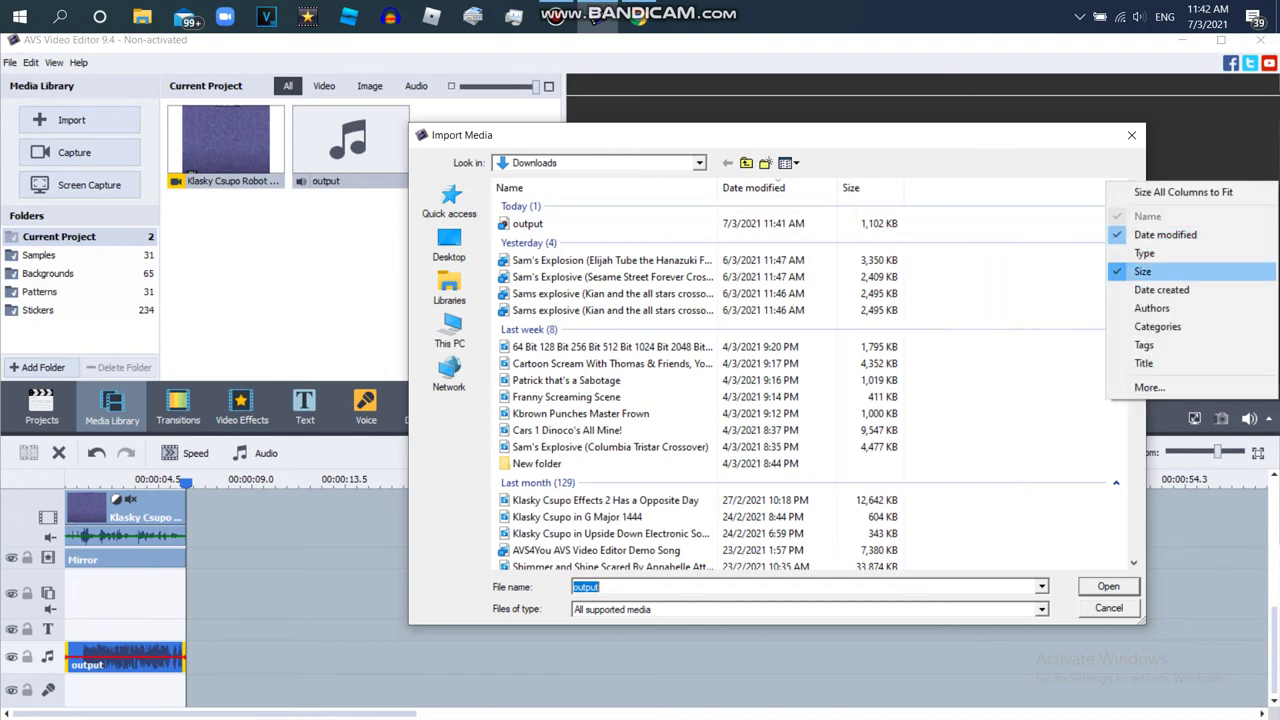
left_click(1142, 271)
left_click_drag(1145, 380, 1276, 380)
Step: Show the Downloads files as small icons sorted by name
right_click(1128, 218)
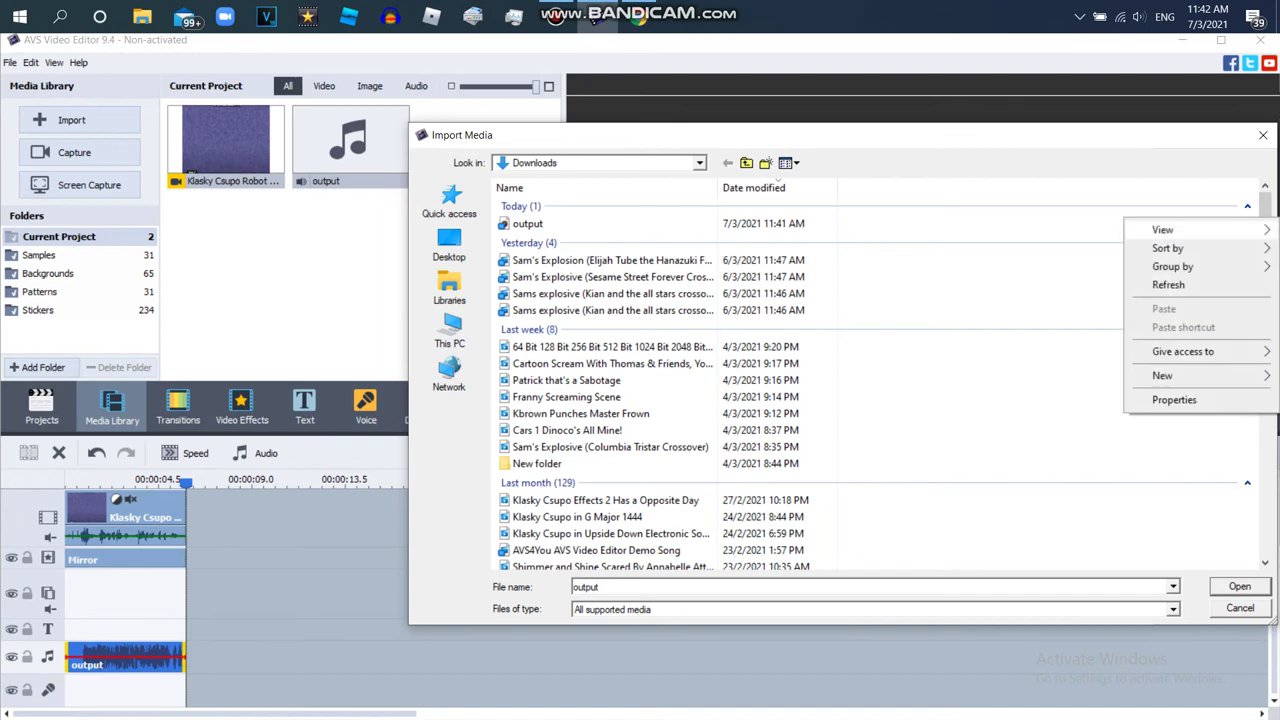
mouse_move(1162, 229)
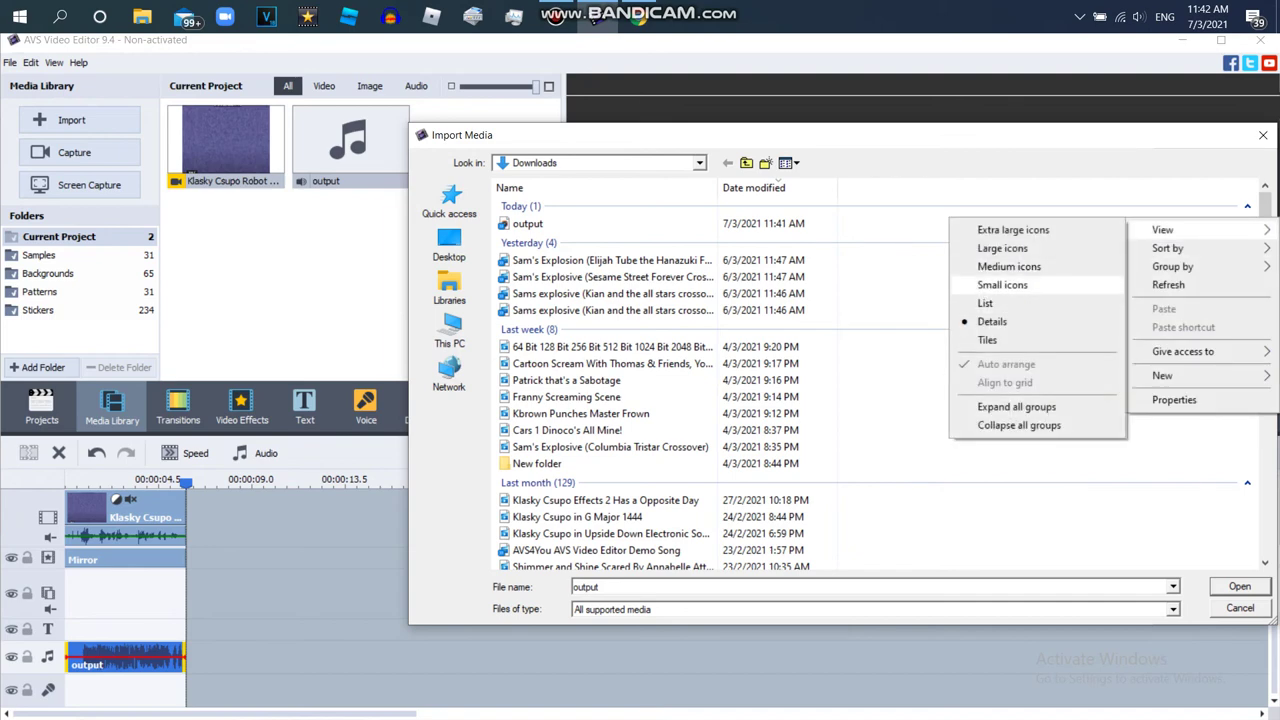
left_click(1002, 285)
right_click(903, 206)
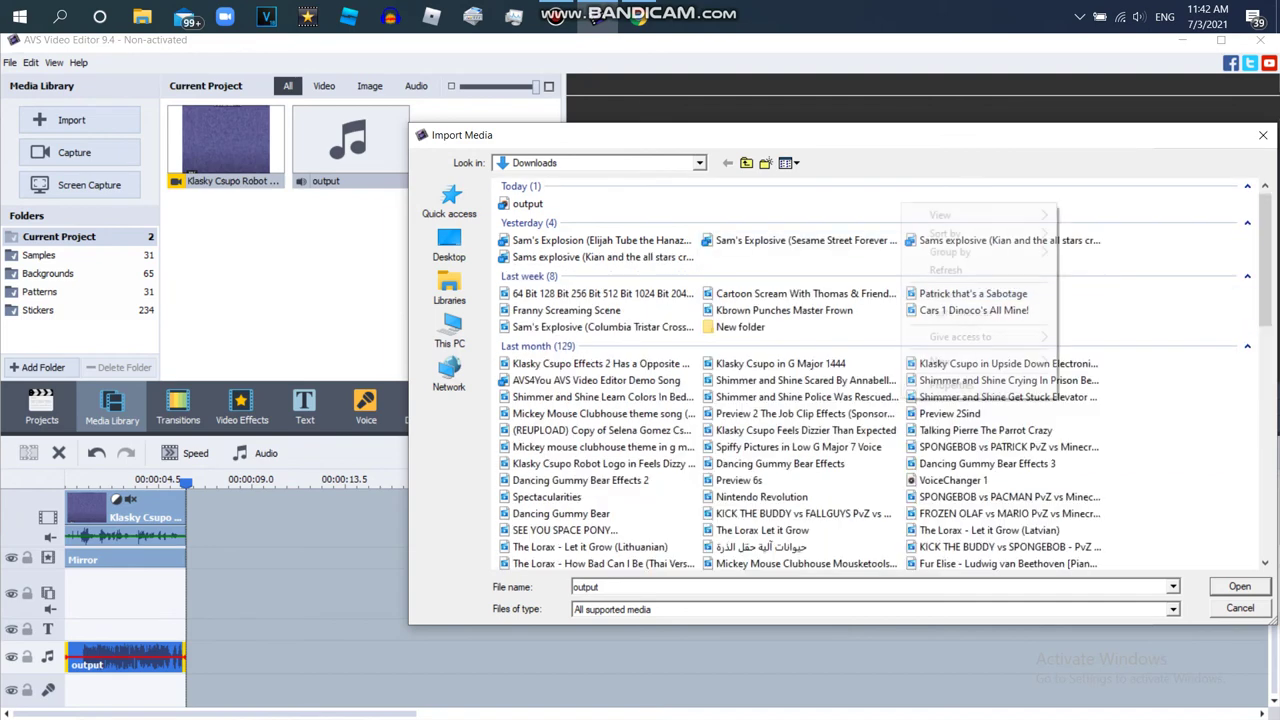
mouse_move(945, 233)
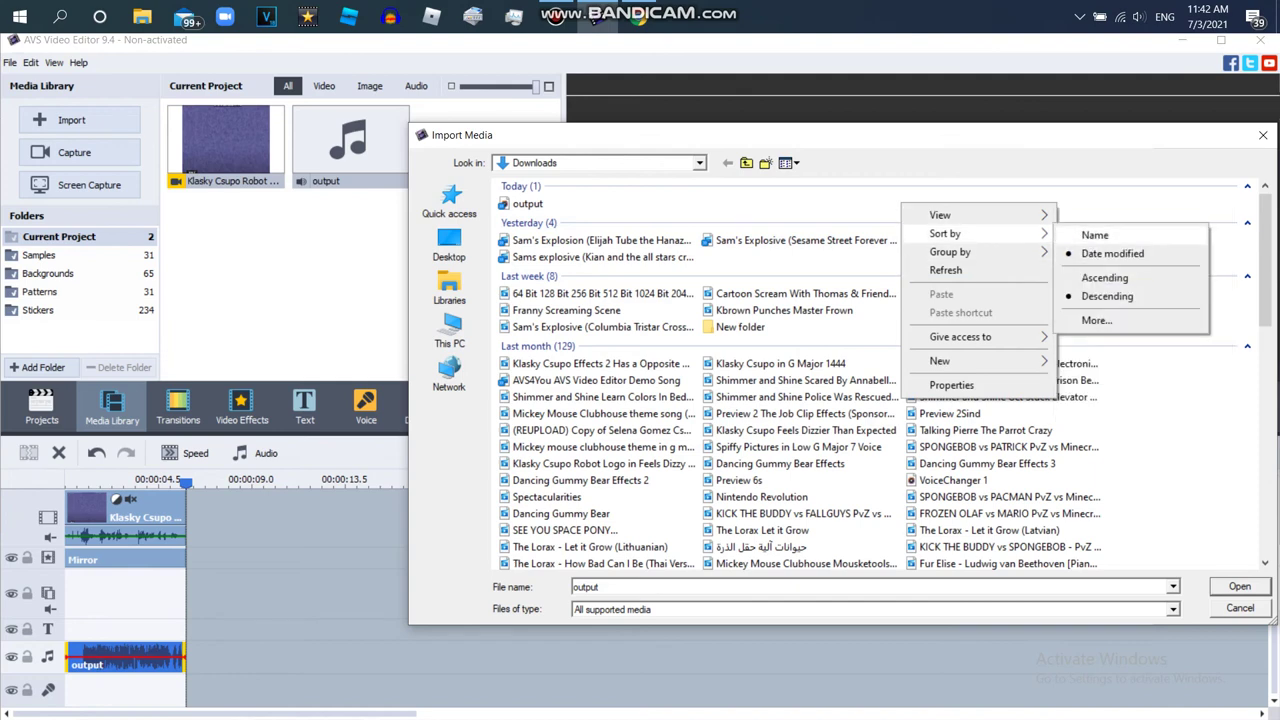
left_click(1094, 235)
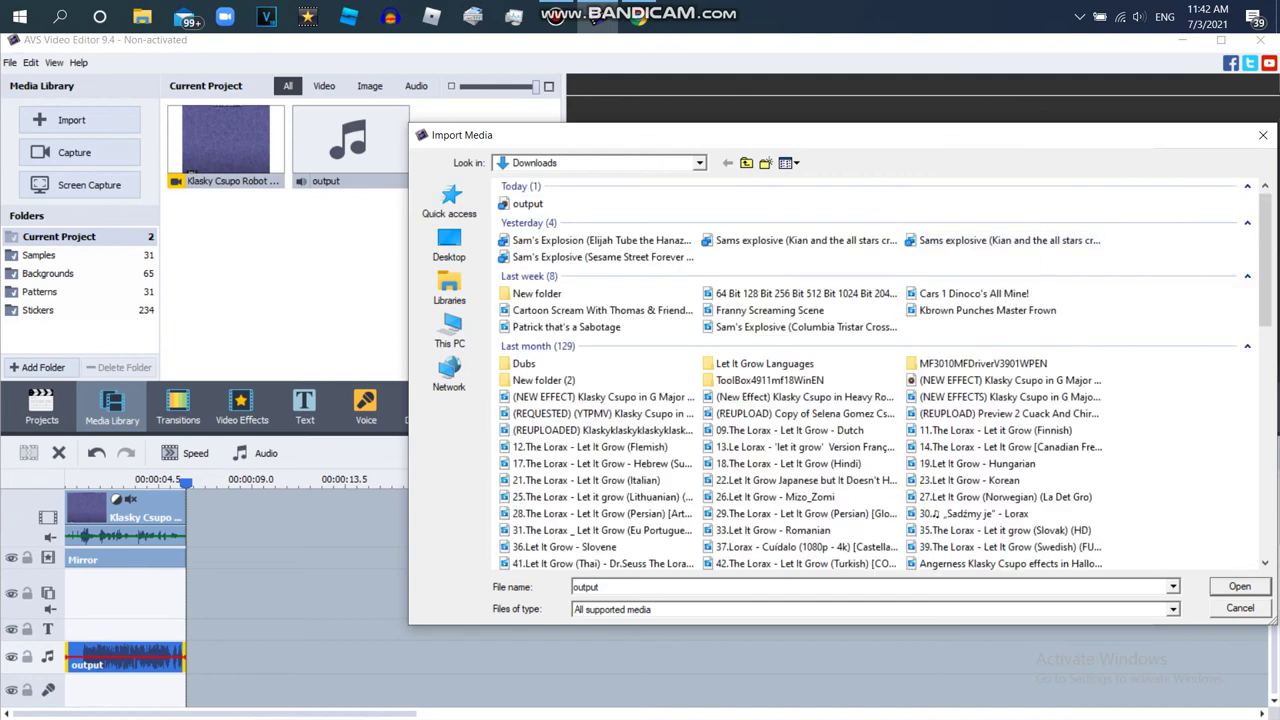
Step: Remove the date grouping from the Downloads file list by setting it to (None)
right_click(1041, 213)
mouse_move(1085, 245)
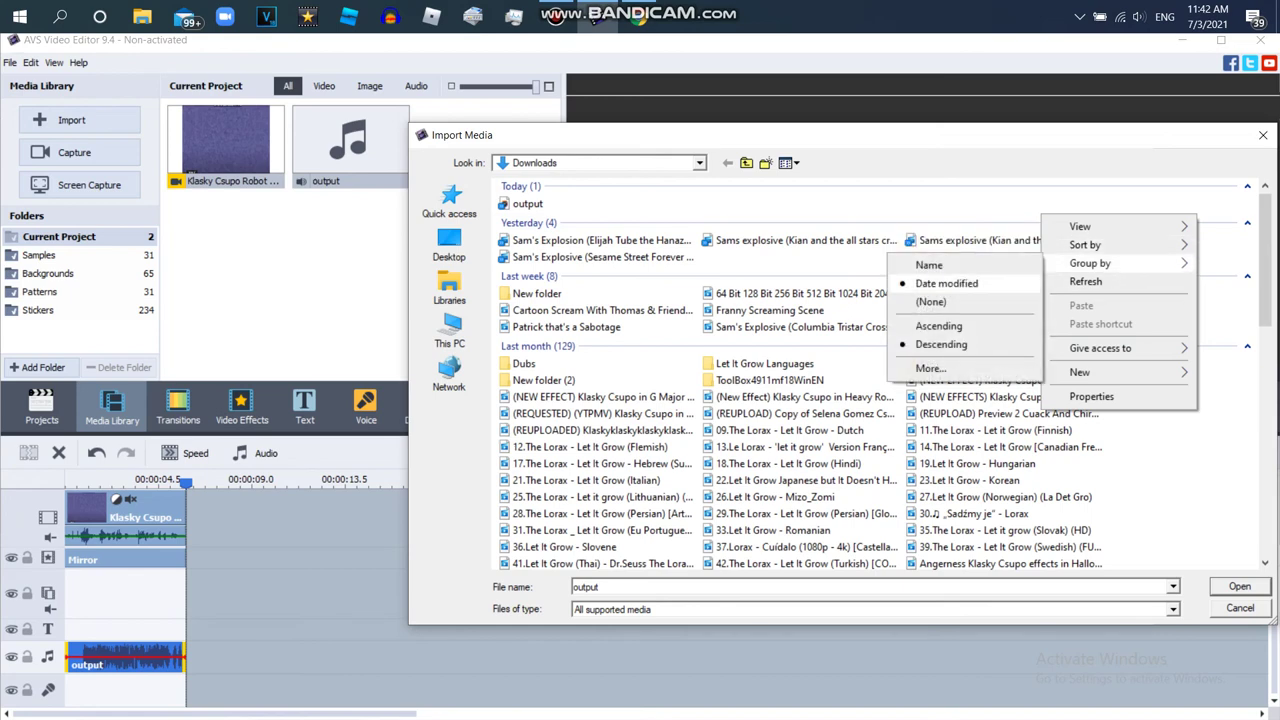
left_click(930, 301)
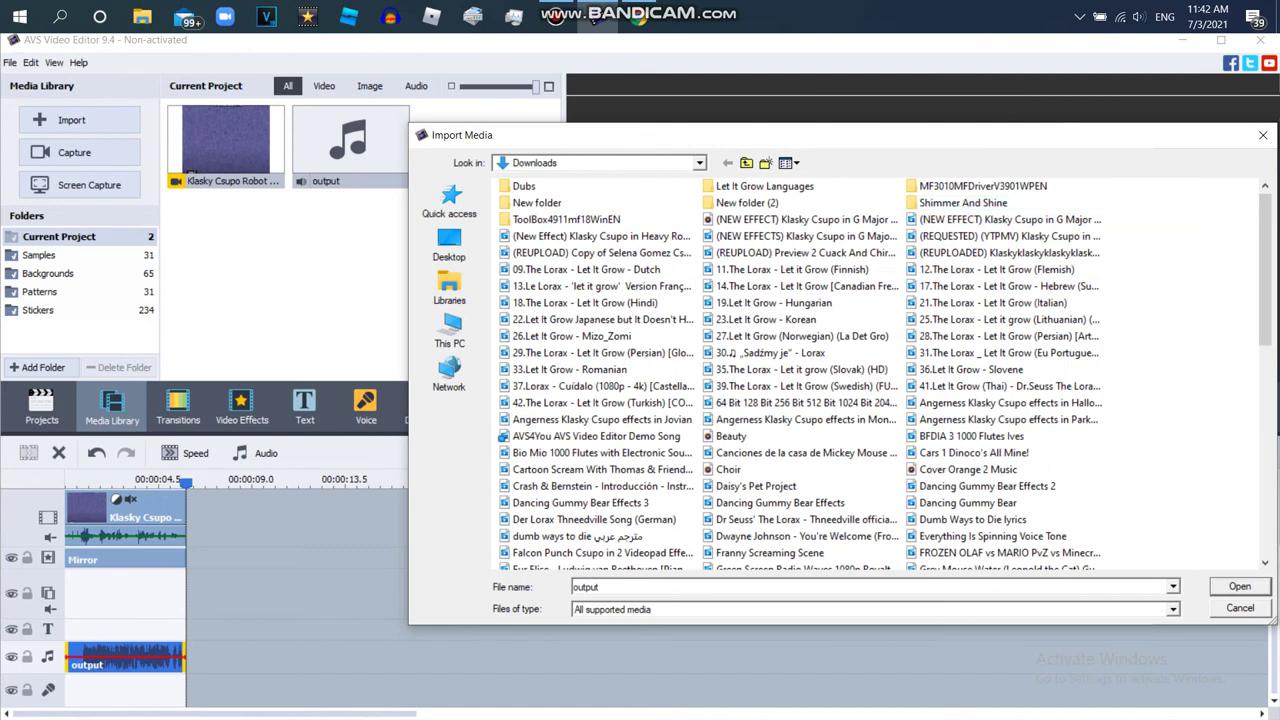
Step: Sort the Downloads files by date modified with large icons, then close the import dialog without importing anything
right_click(1125, 246)
mouse_move(1170, 293)
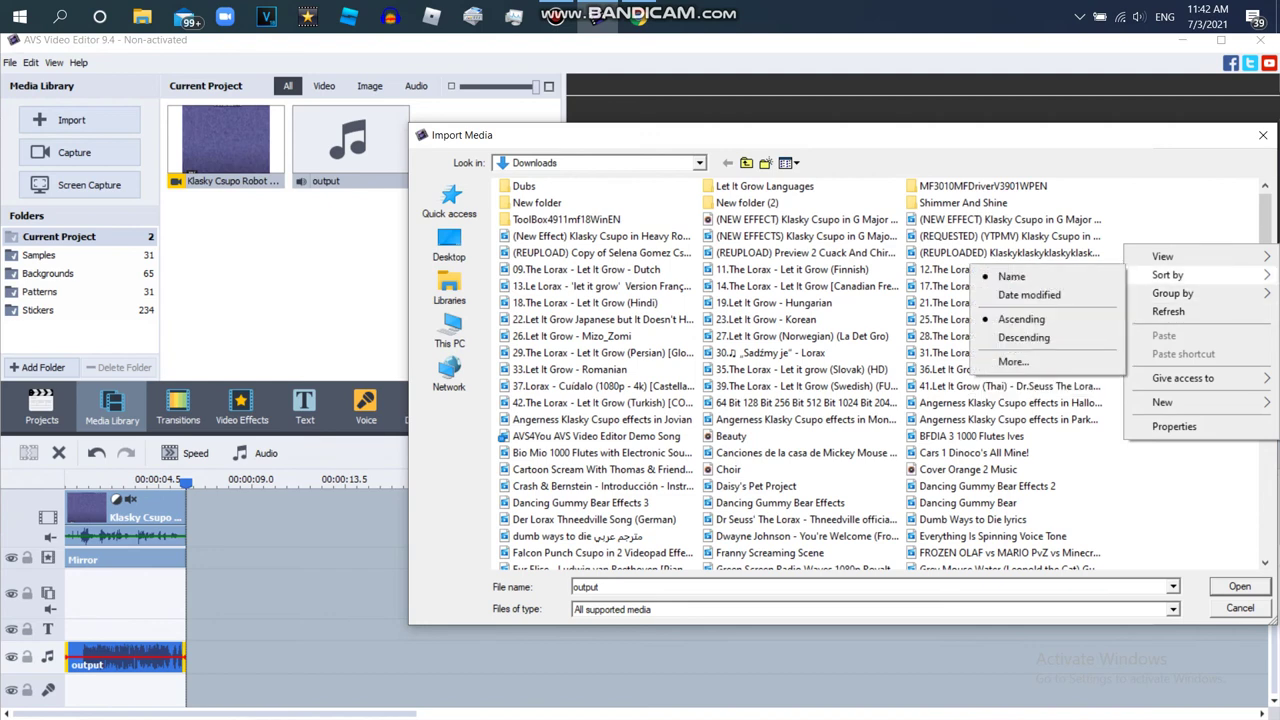
left_click(1029, 294)
right_click(1123, 238)
mouse_move(1162, 250)
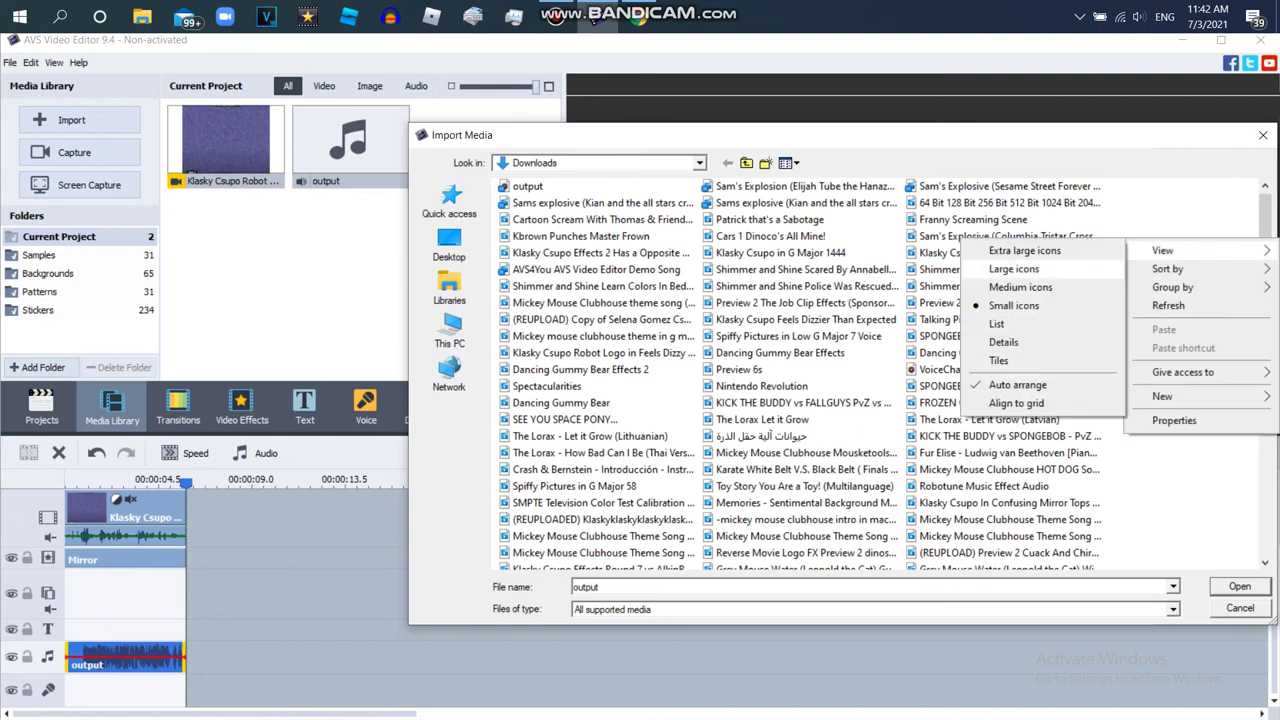
left_click(1014, 268)
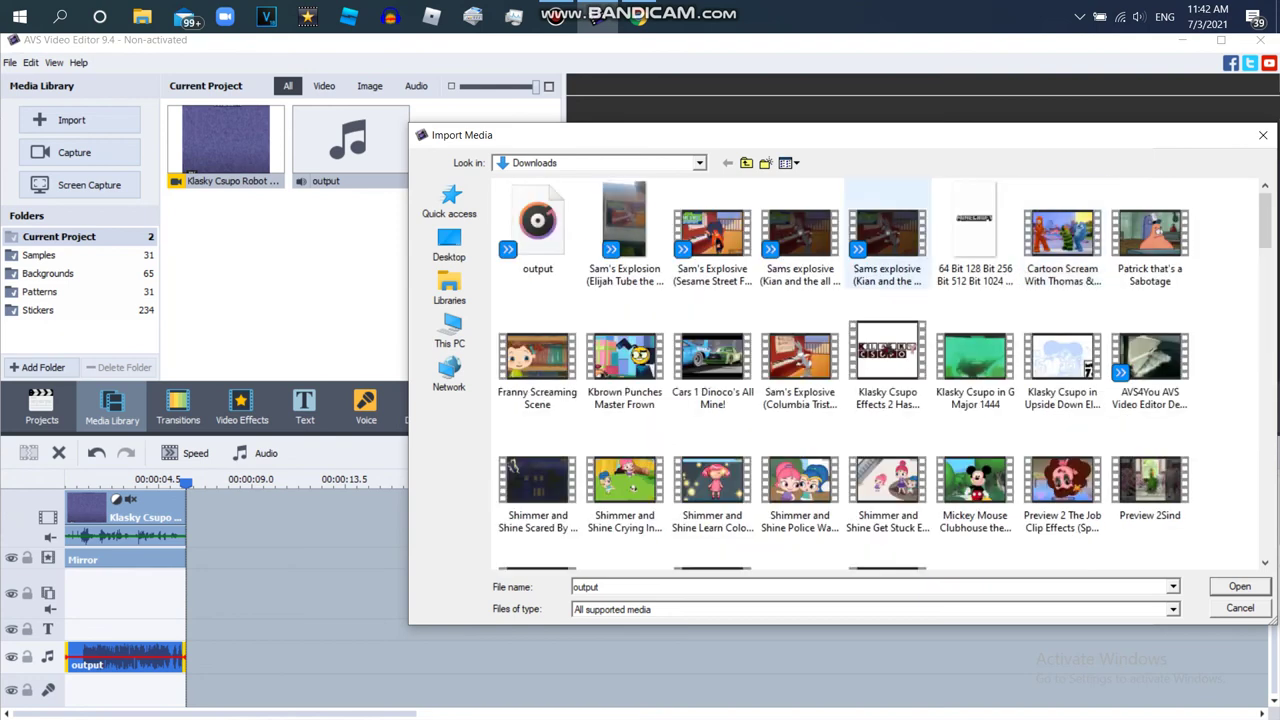
left_click(537, 227)
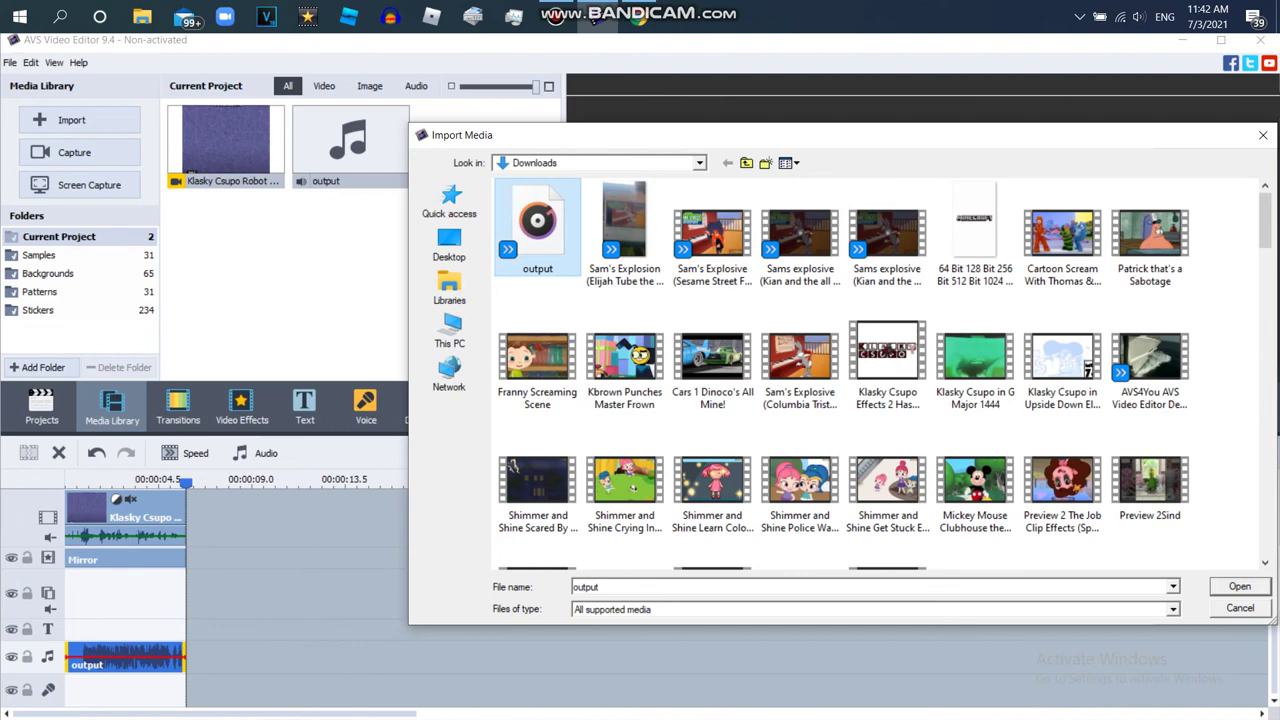
left_click(1263, 135)
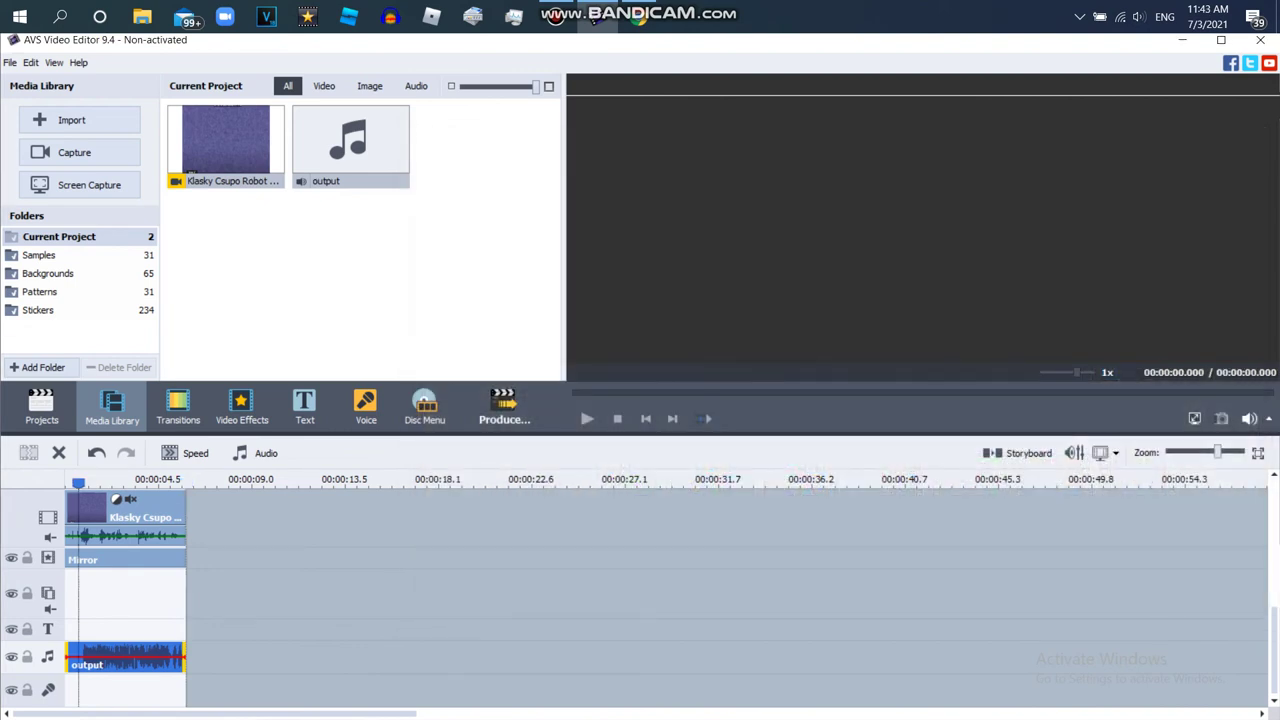
Step: Return the project preview to the start and play the first second or so of it
left_click(78, 483)
left_click(617, 419)
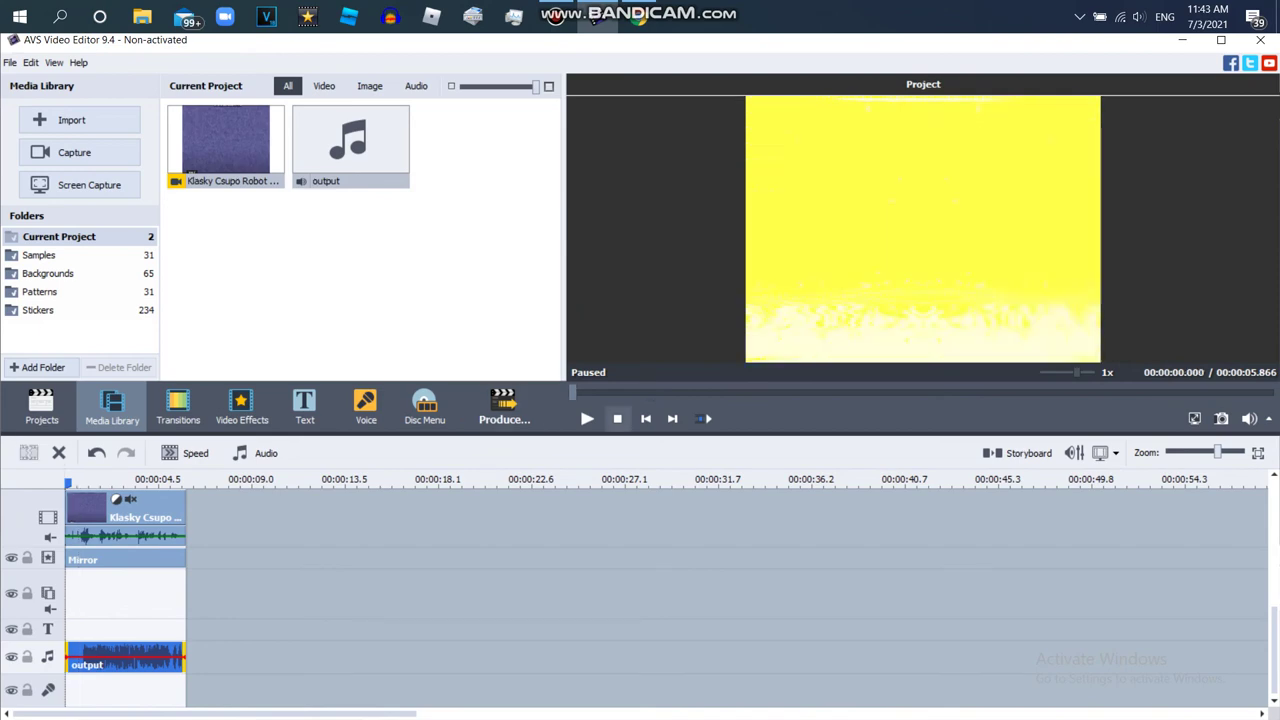
left_click(587, 418)
left_click(587, 418)
Step: Trim about 0.85 s of silence from the start of the output audio and align the clip with the timeline start
left_click_drag(1217, 452, 1238, 452)
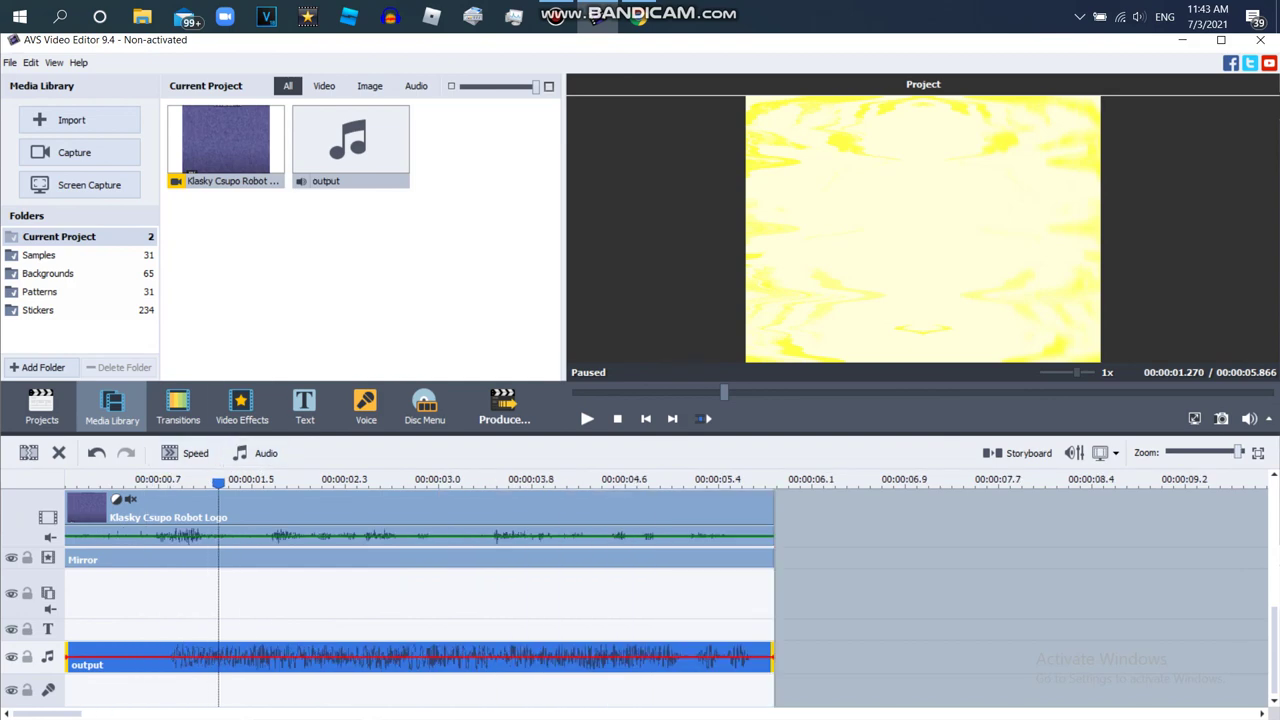
left_click(170, 483)
right_click(222, 658)
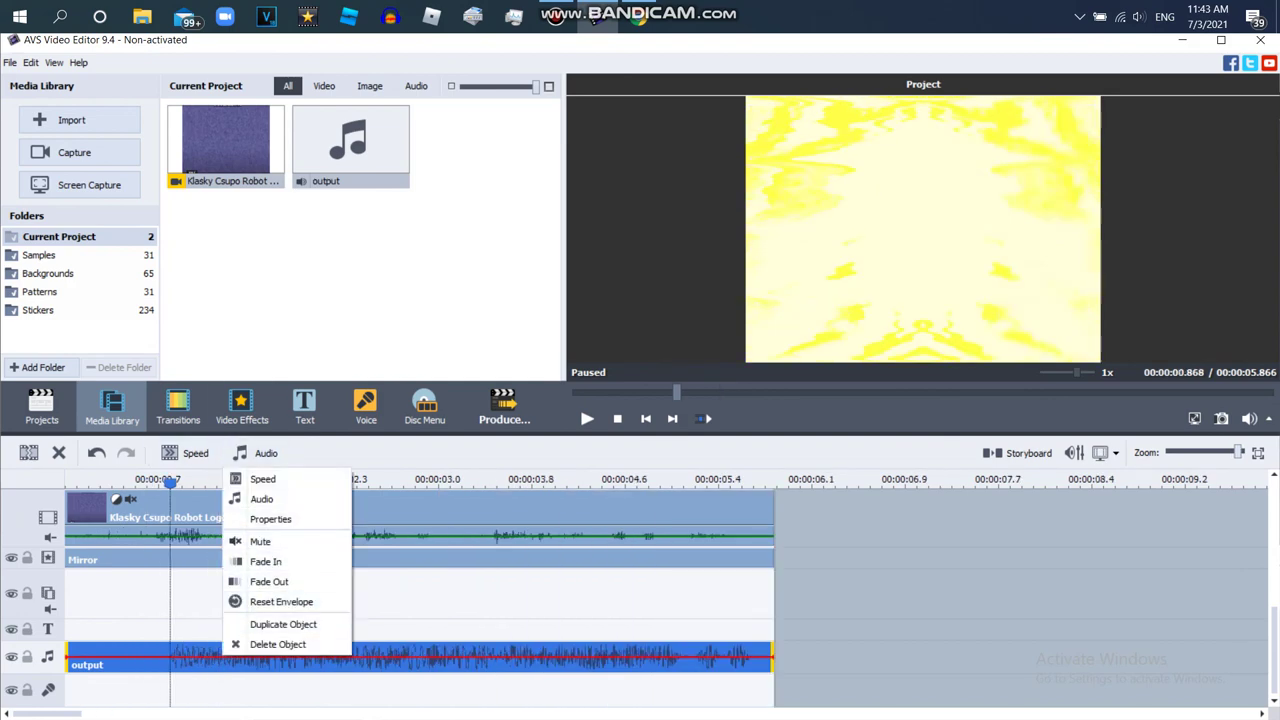
left_click_drag(68, 657, 120, 657)
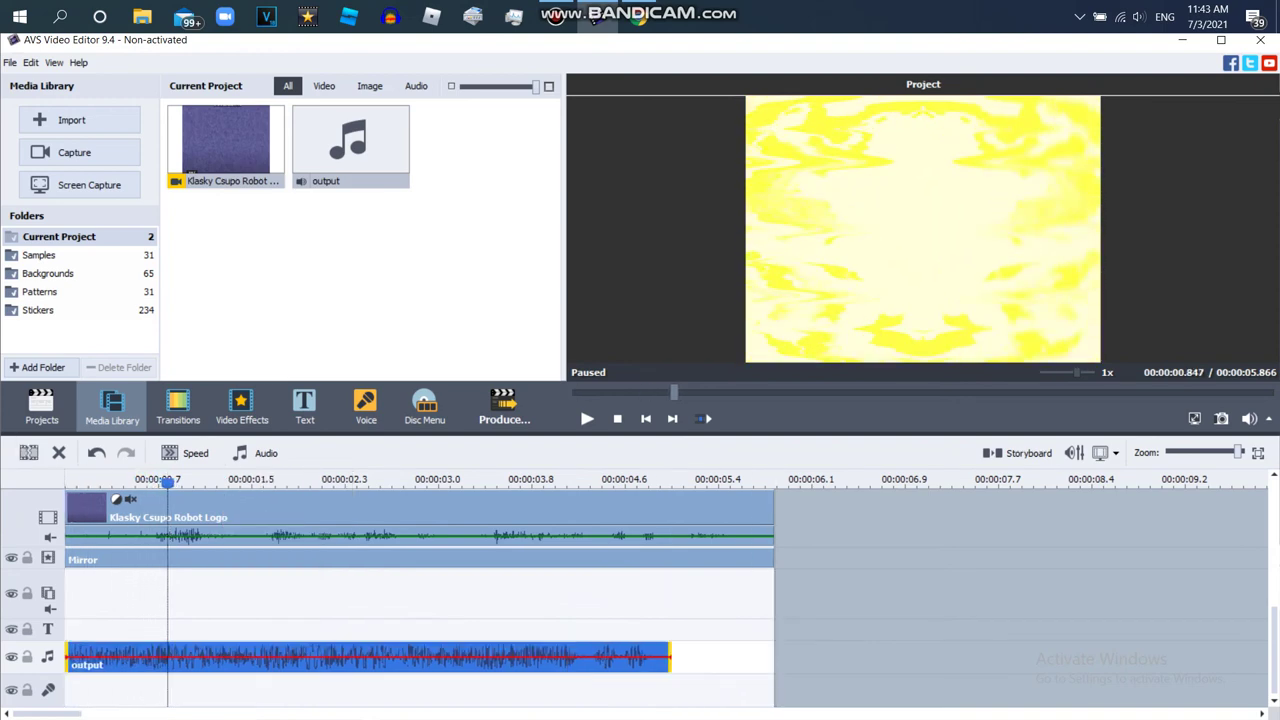
Step: Extend the end of the output audio to the end of the video clip and play the project from the start
left_click_drag(670, 657, 771, 657)
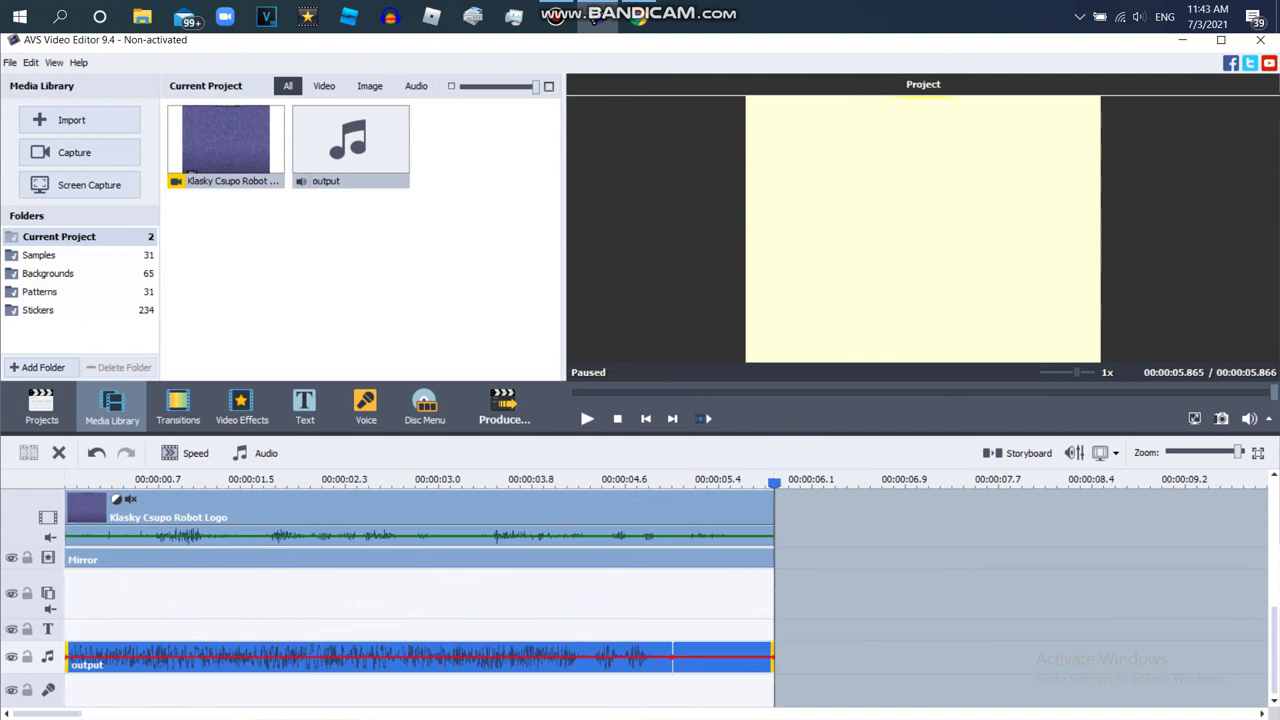
key("space")
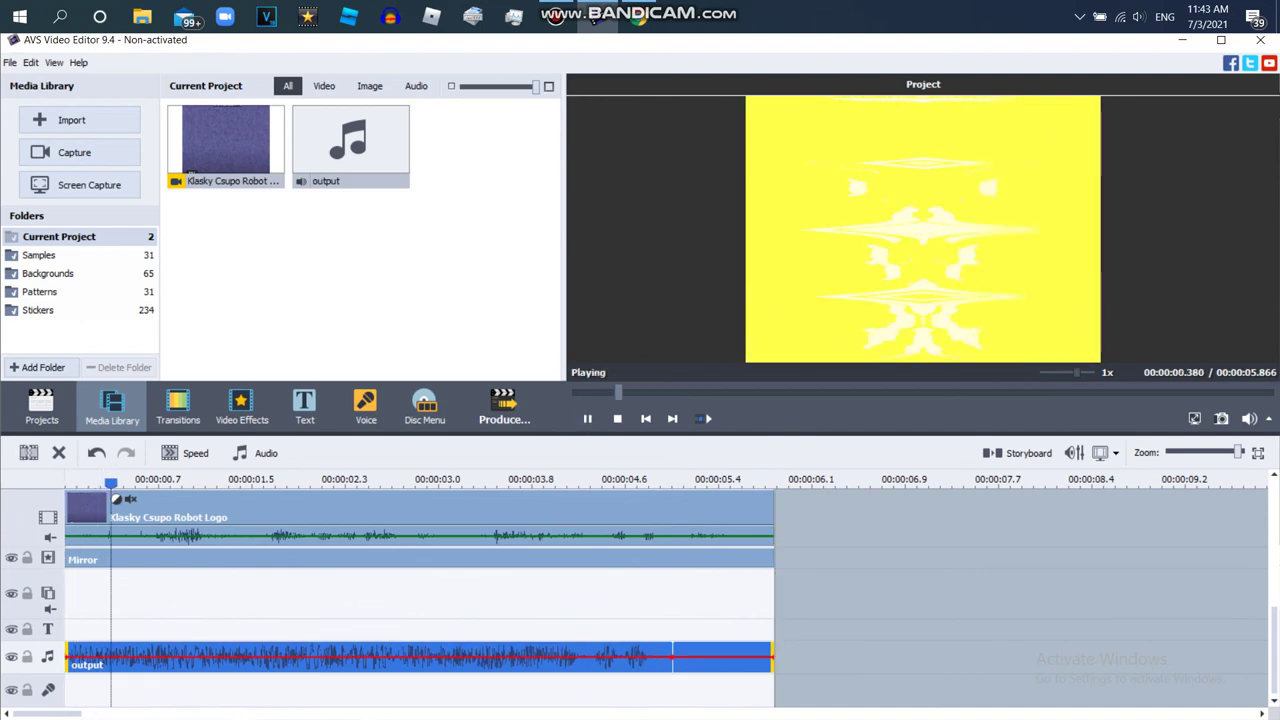
Step: Restore the trimmed silent start of the output audio so the clip spans the whole video again
left_click_drag(772, 657, 731, 652)
left_click_drag(167, 657, 65, 657)
left_click(587, 418)
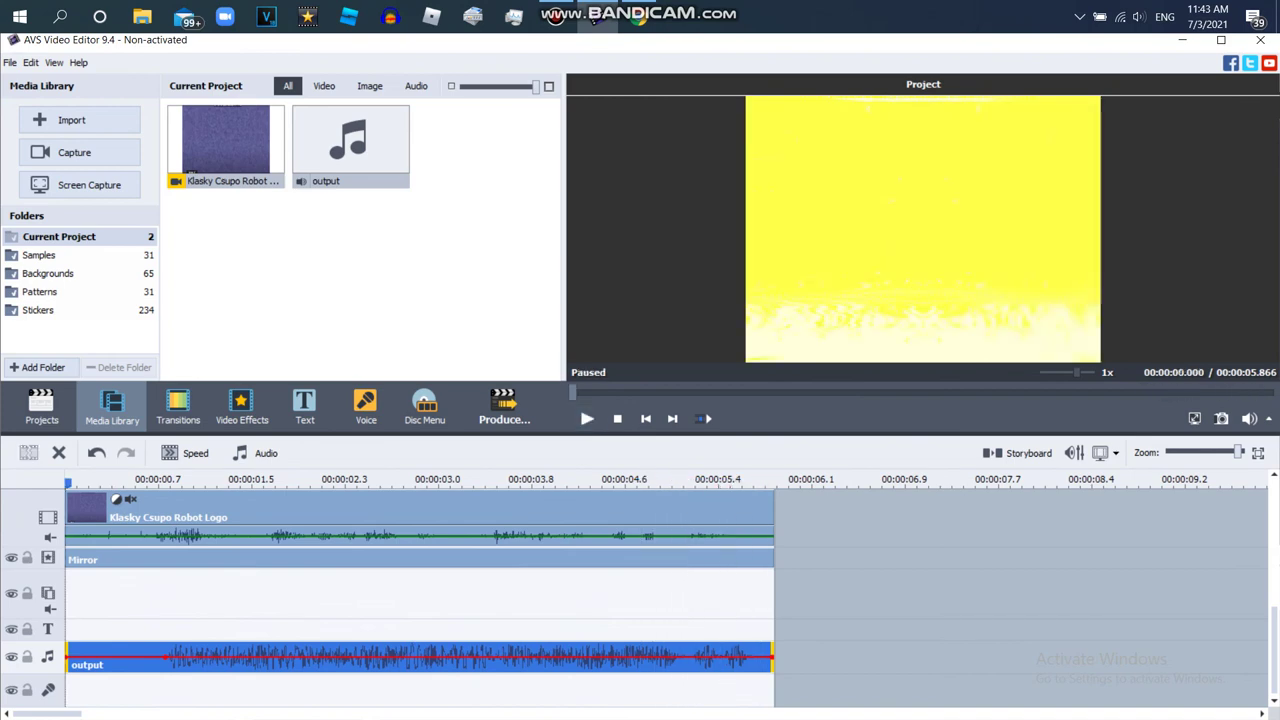
Step: Cut about 0.83 s of silence off the output audio's start, move the clip to the timeline start and play the project
left_click_drag(67, 656, 165, 656)
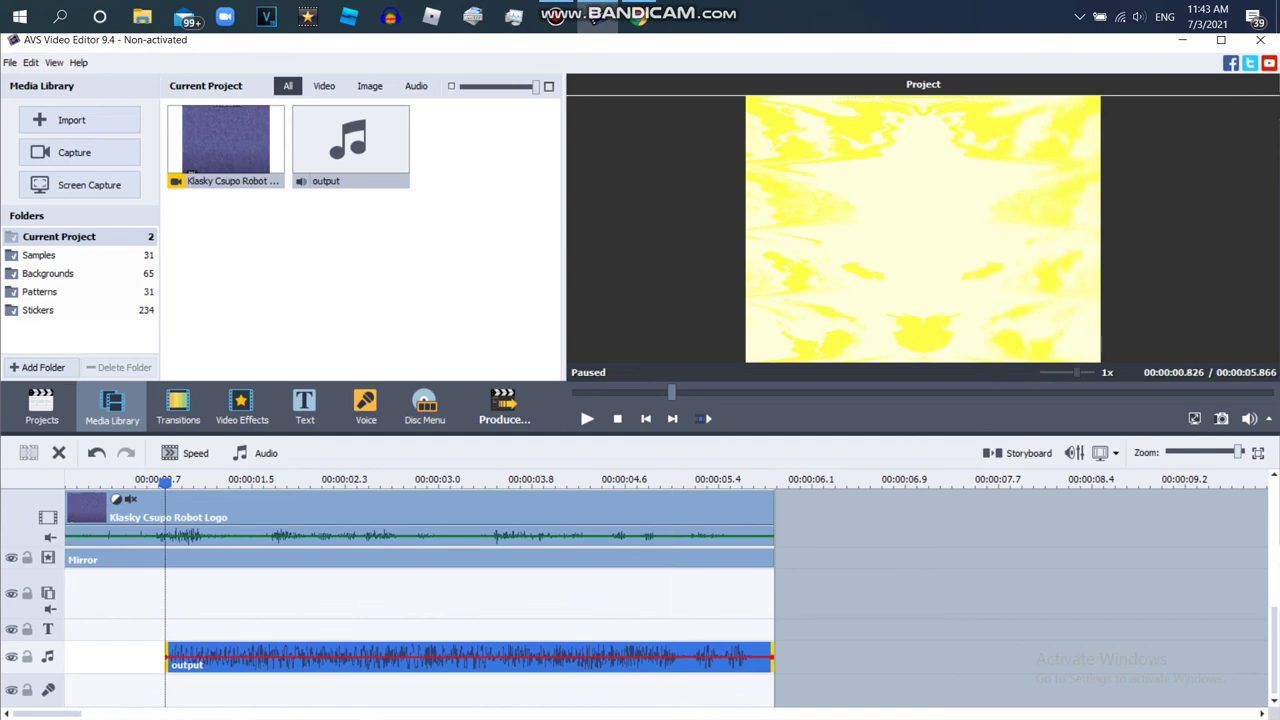
left_click_drag(457, 656, 357, 656)
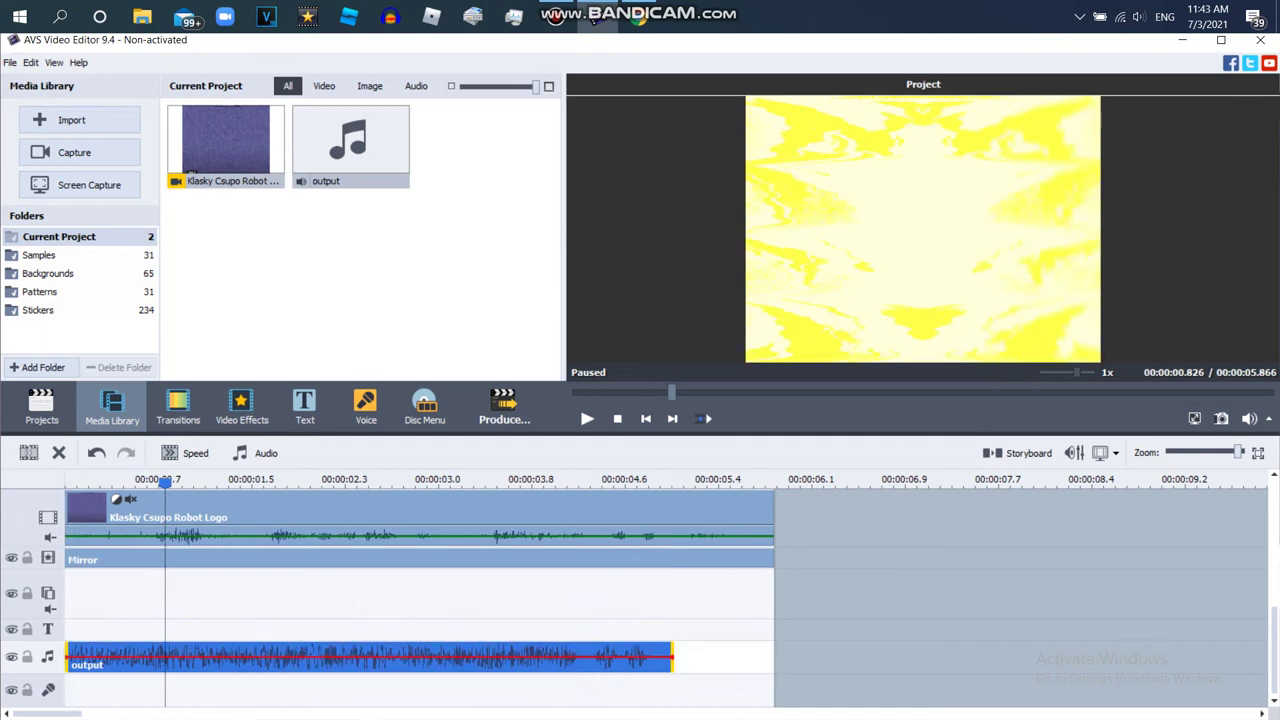
left_click(587, 419)
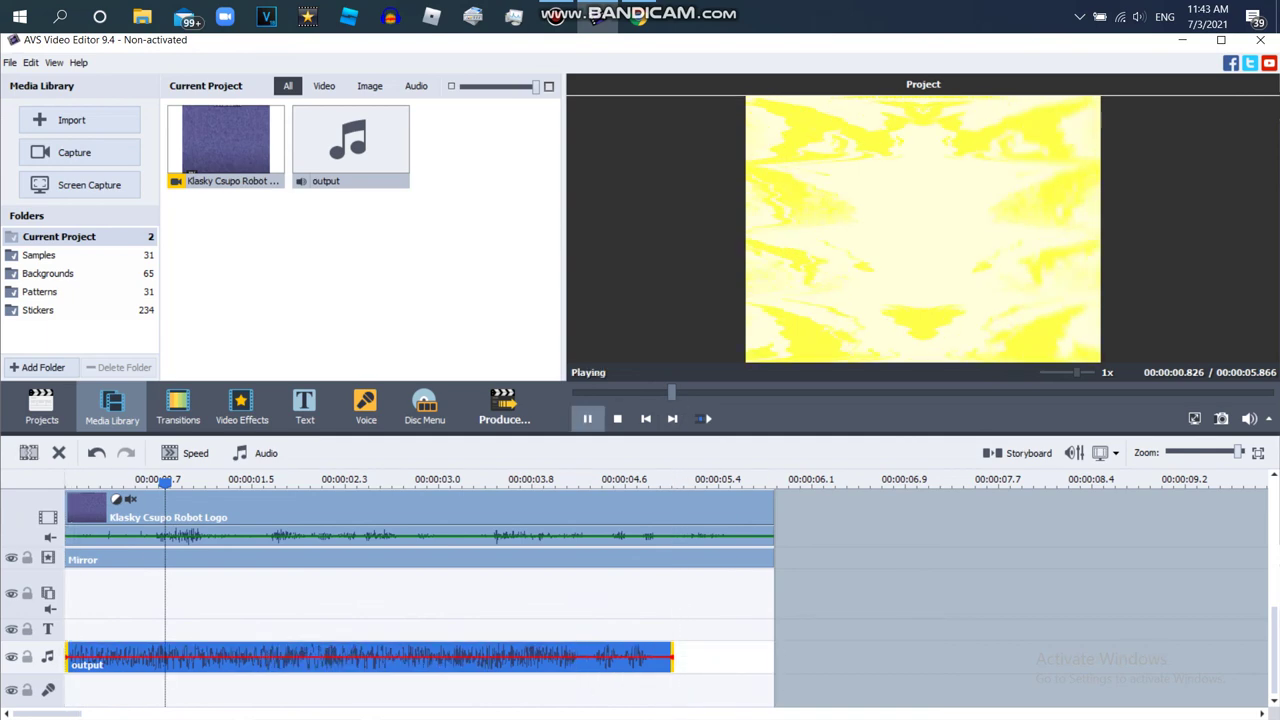